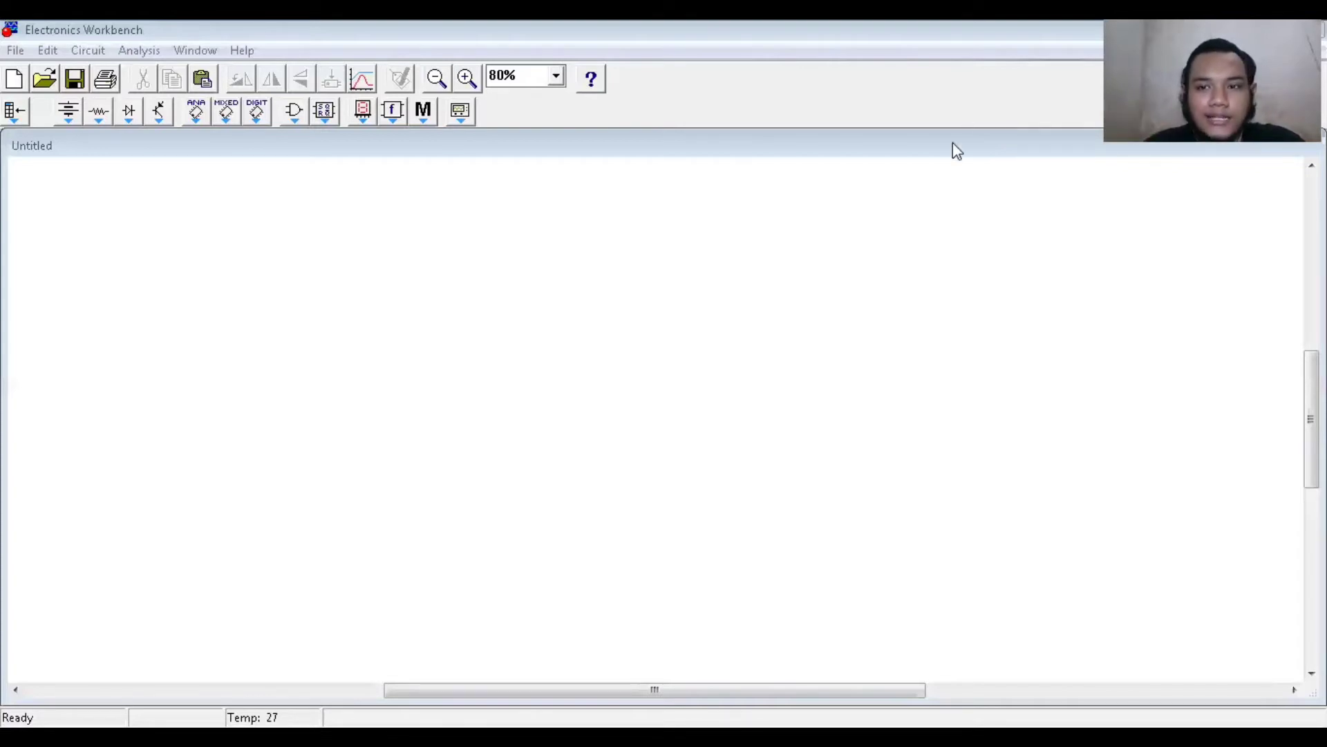
# Place three ammeters on the blank schematic, two side by side in an upper row and one centred below them
pyautogui.click(355, 117)
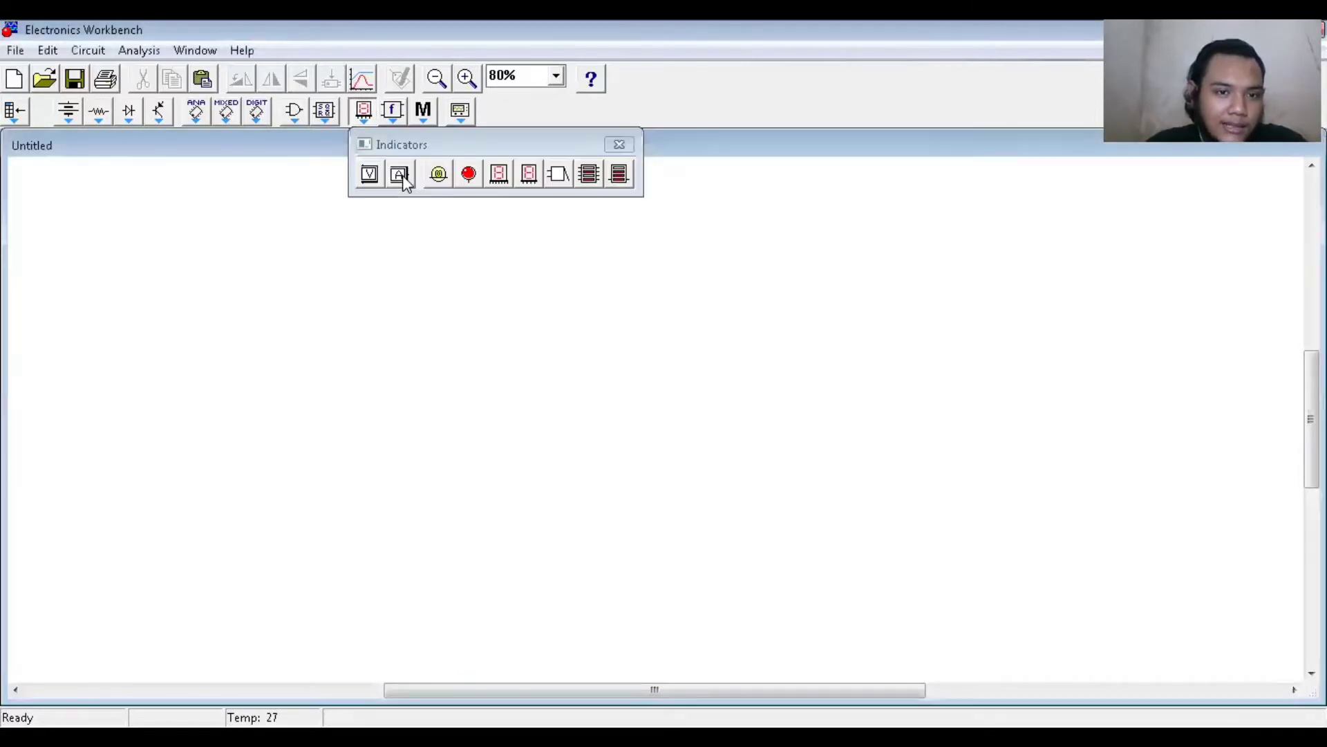
pyautogui.moveTo(400, 174); pyautogui.dragTo(364, 256)
pyautogui.moveTo(517, 272); pyautogui.dragTo(646, 273)
pyautogui.moveTo(417, 179); pyautogui.dragTo(505, 428)
# Add three resistors, one before each upper ammeter and one beneath the lower ammeter
pyautogui.click(98, 114)
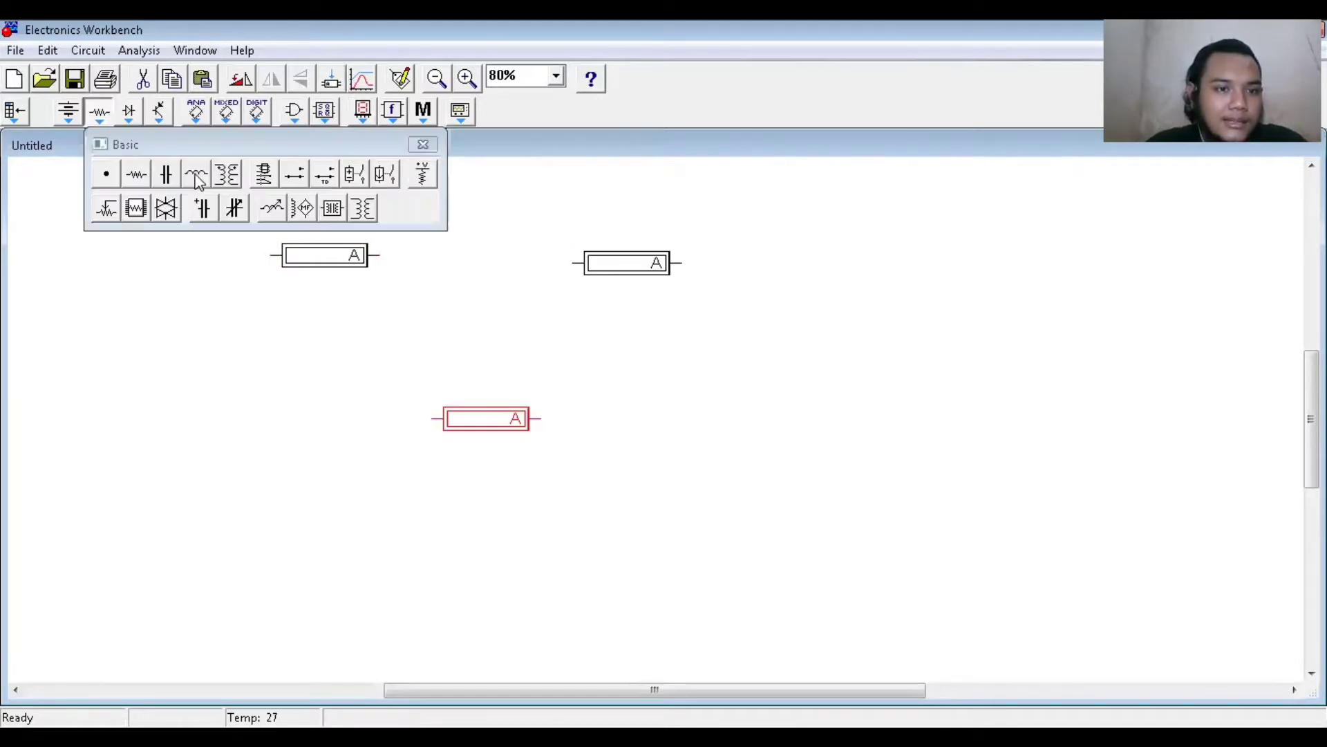
pyautogui.moveTo(145, 181); pyautogui.dragTo(195, 265)
pyautogui.moveTo(136, 174); pyautogui.dragTo(529, 266)
pyautogui.moveTo(145, 181); pyautogui.dragTo(492, 498)
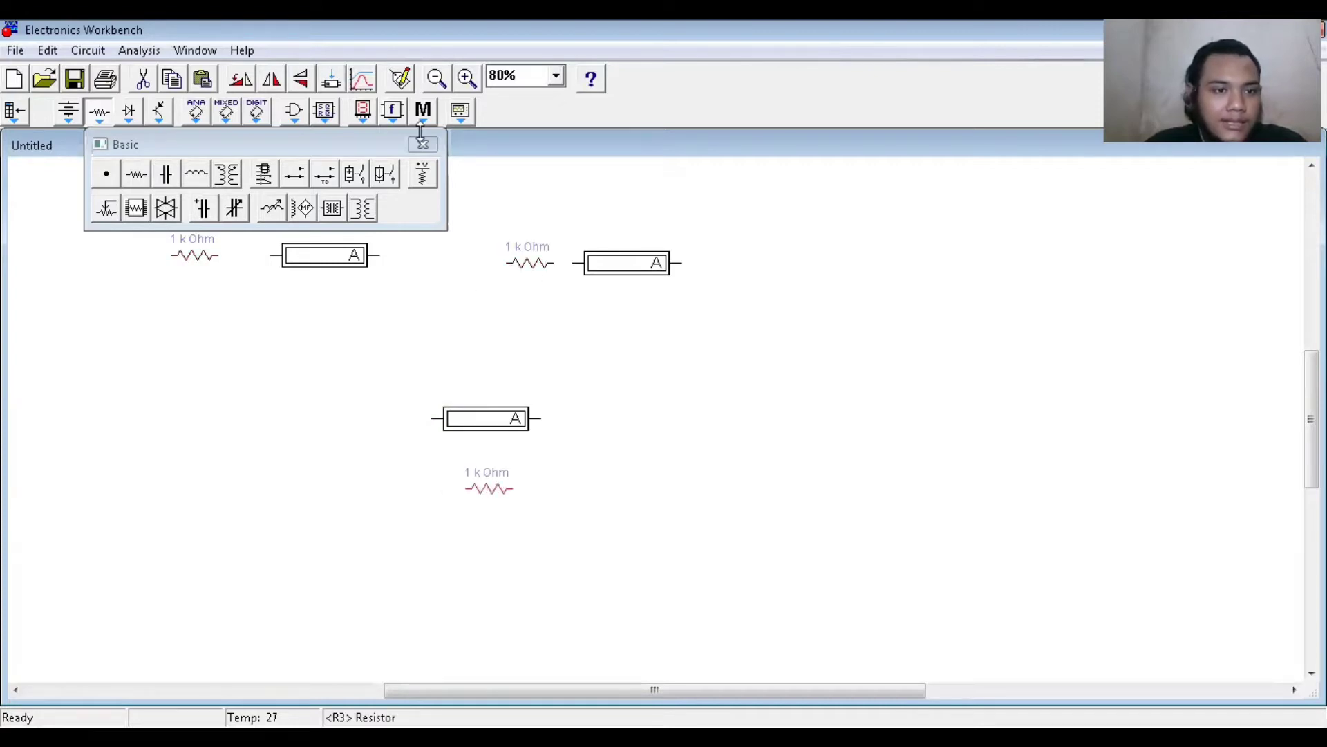
# Shift the resistor and ammeter pairs leftward, spacing two pairs along the upper row and keeping one pair below between them
pyautogui.moveTo(194, 255); pyautogui.dragTo(103, 258)
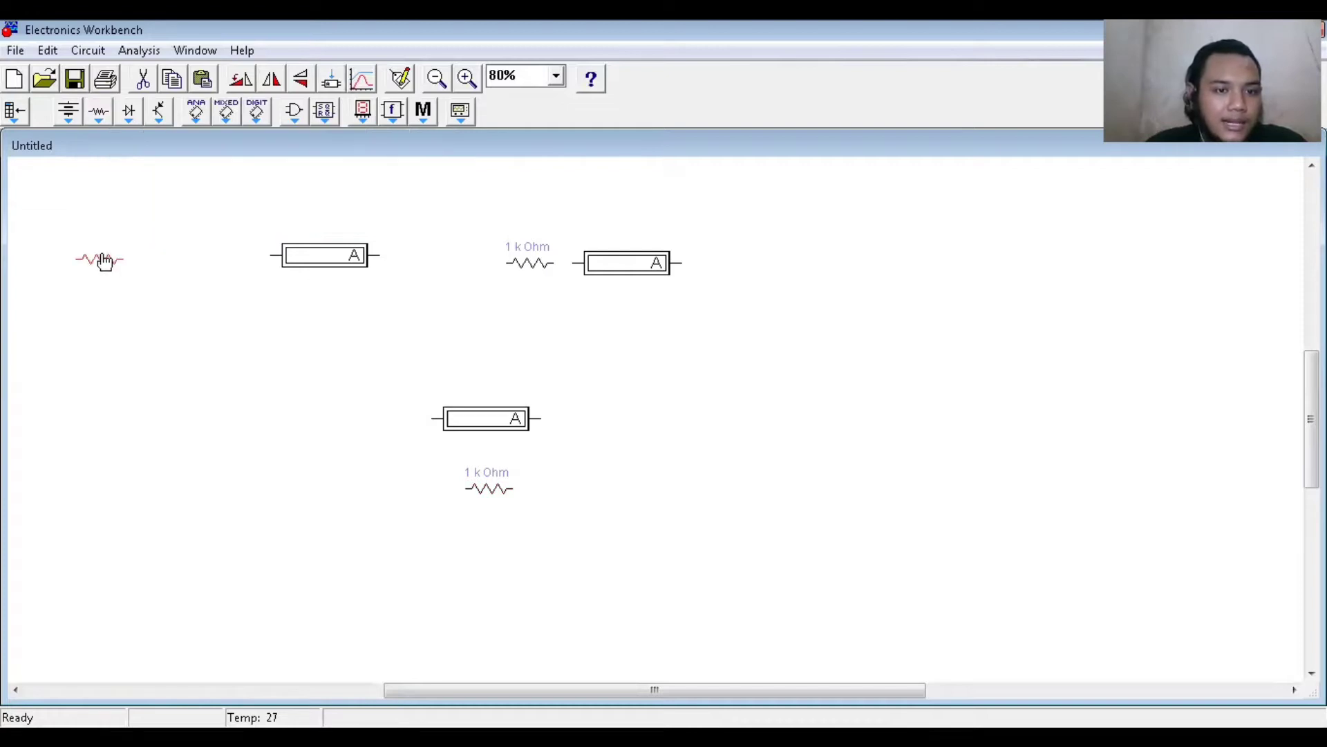
pyautogui.moveTo(337, 273); pyautogui.dragTo(228, 274)
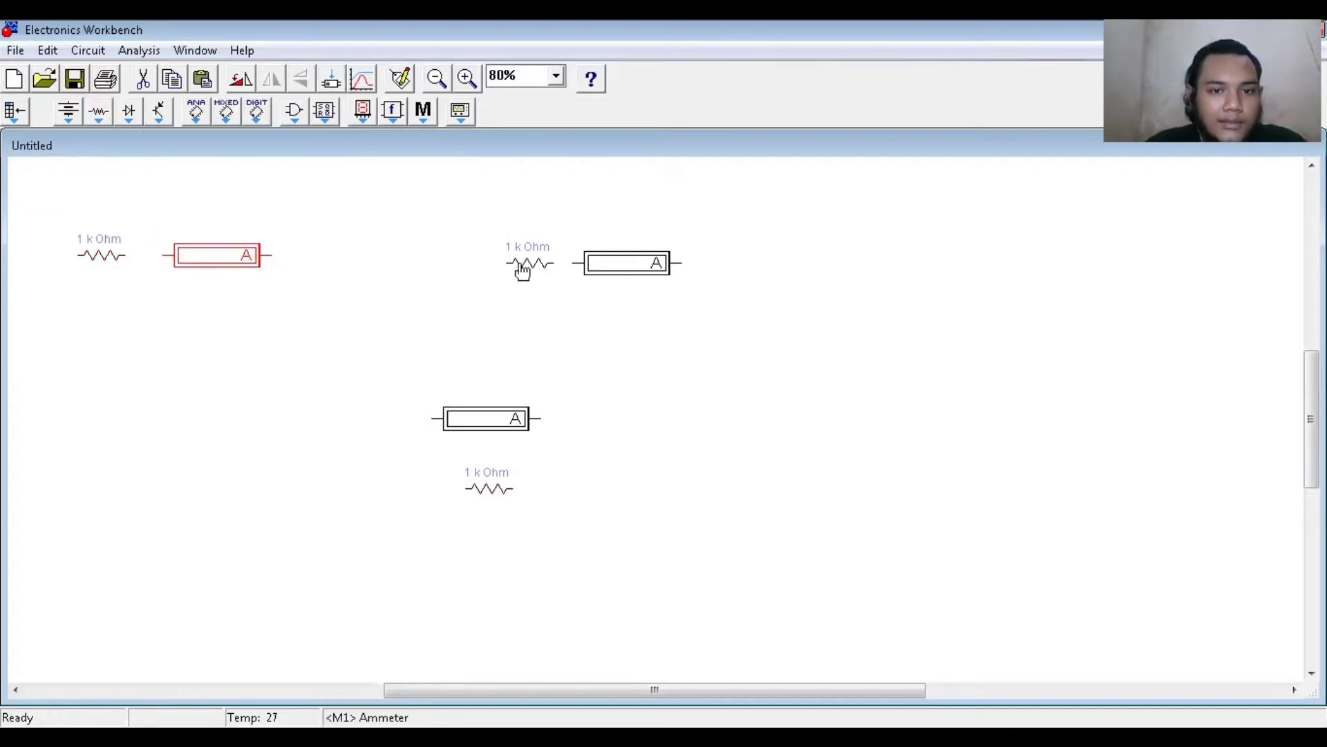
pyautogui.moveTo(523, 266); pyautogui.dragTo(415, 267)
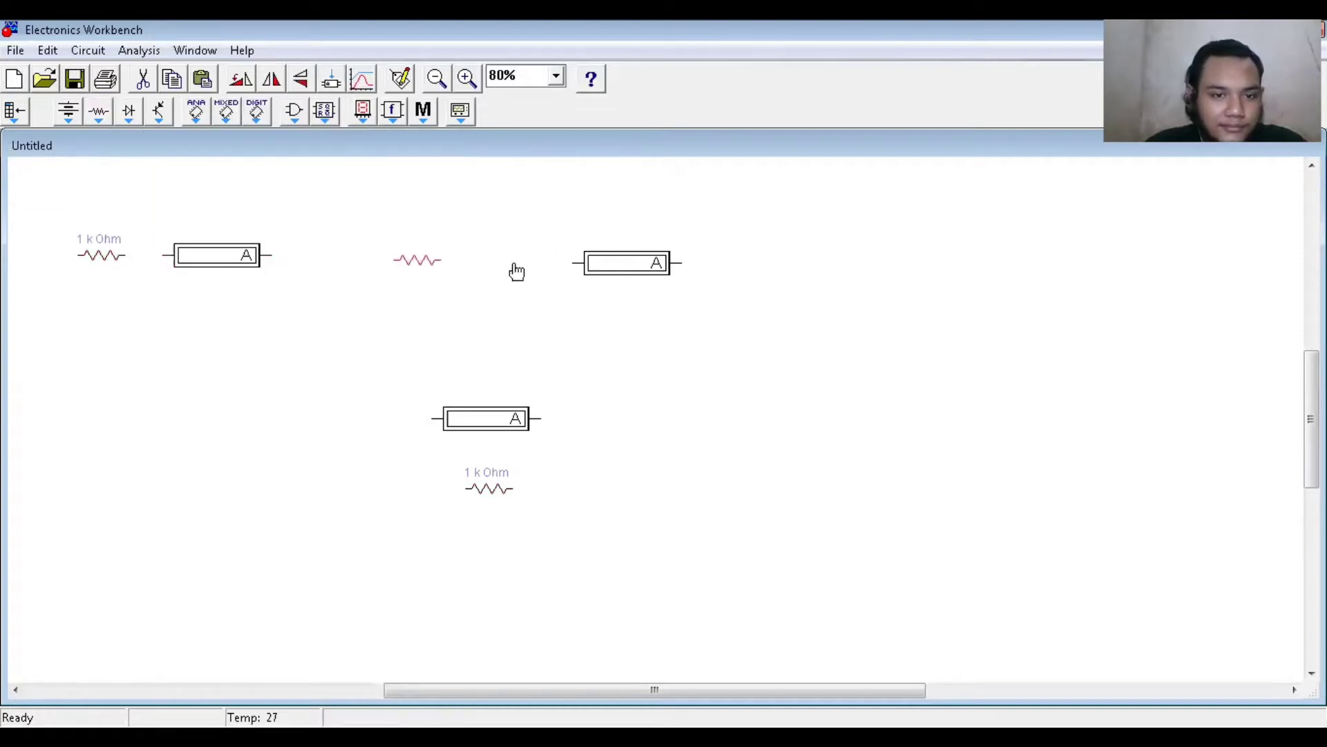
pyautogui.moveTo(504, 274); pyautogui.dragTo(507, 272)
pyautogui.moveTo(487, 418); pyautogui.dragTo(353, 403)
pyautogui.moveTo(504, 489); pyautogui.dragTo(365, 476)
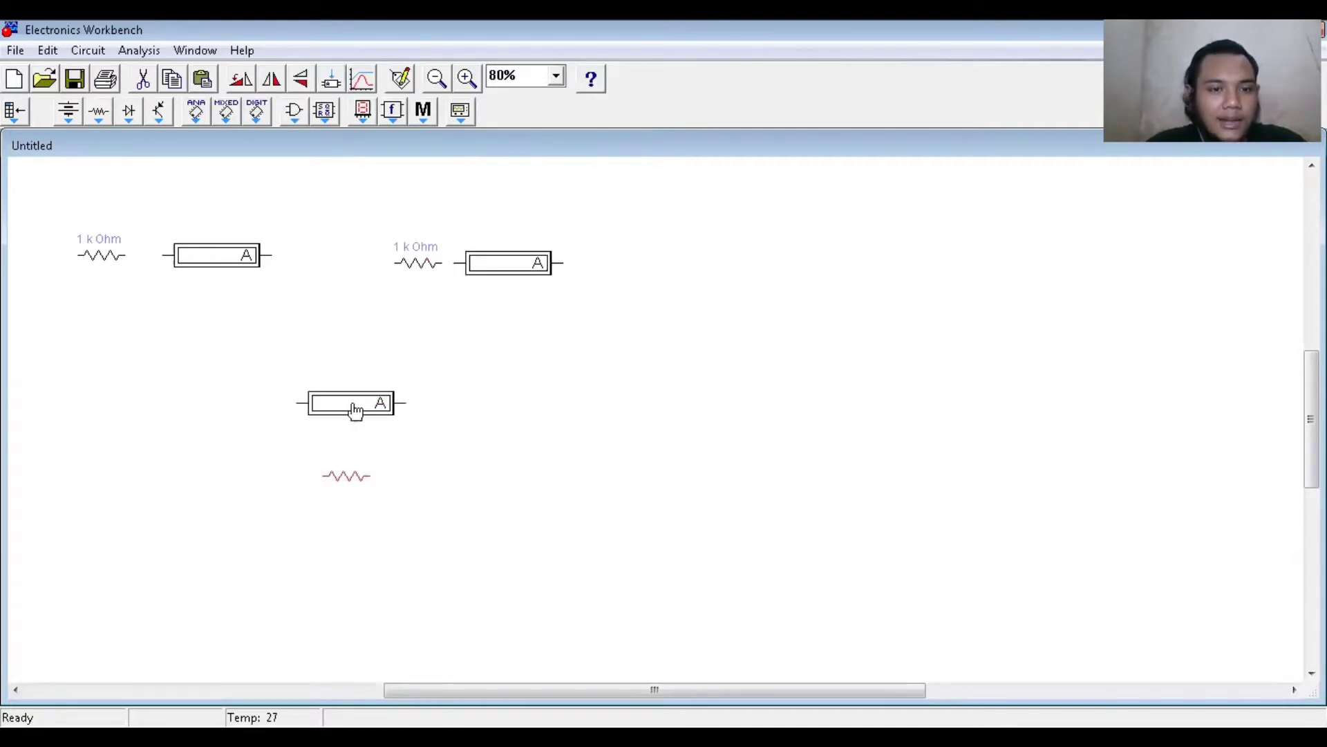
# Rotate the lower ammeter so its terminals point up and down
pyautogui.click(348, 407)
pyautogui.rightClick(346, 400)
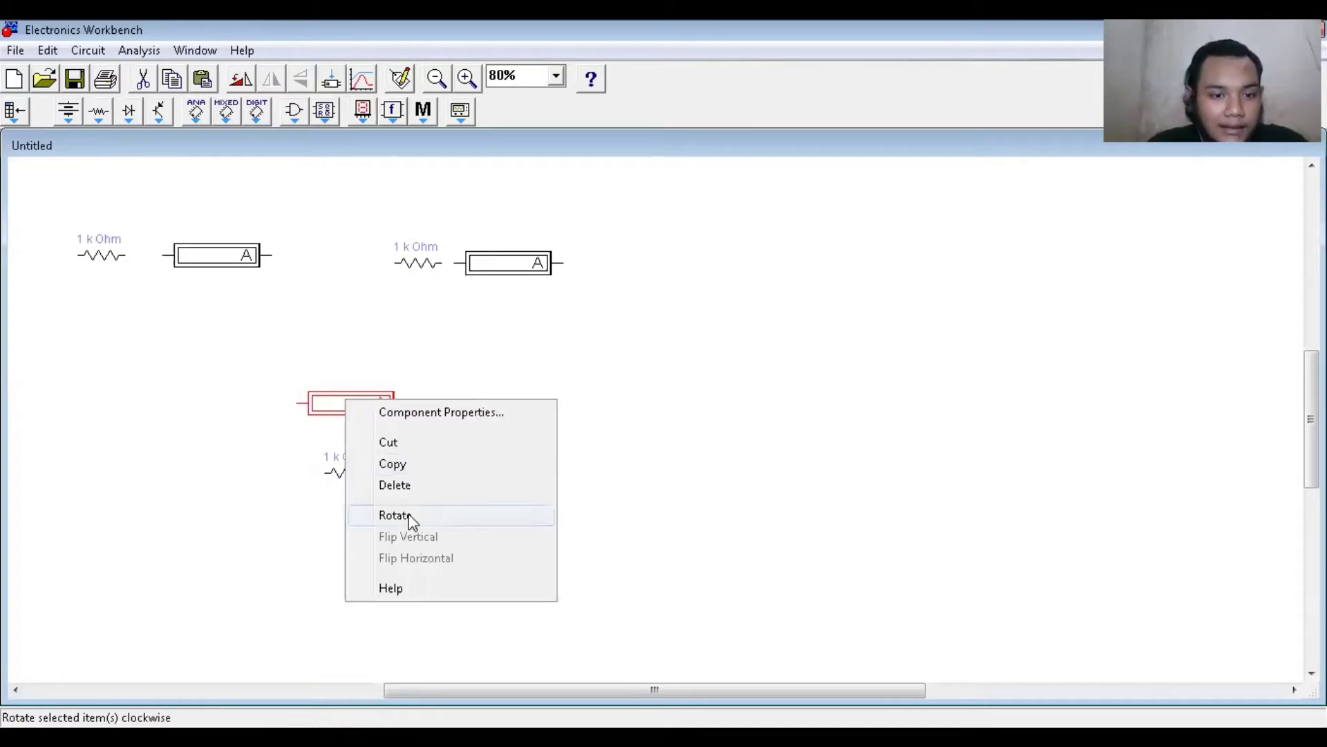
pyautogui.click(355, 408)
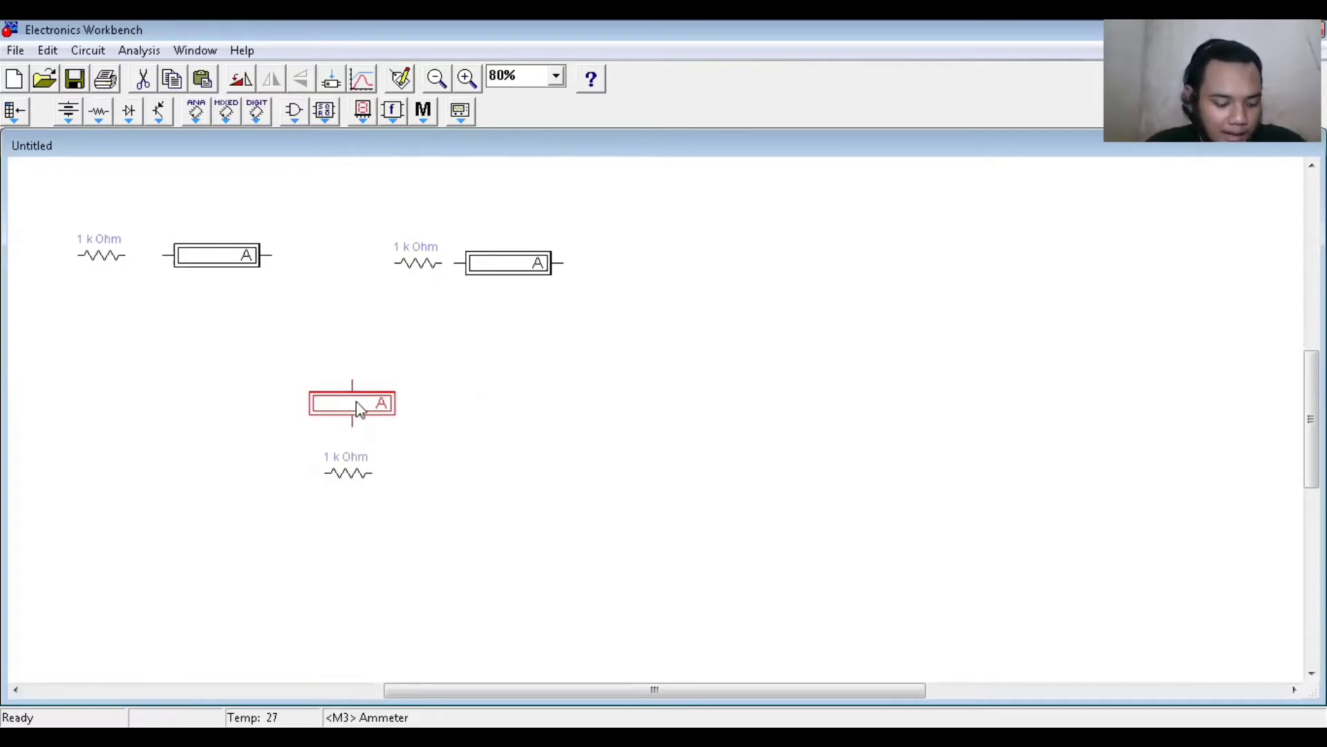
pyautogui.rightClick(355, 403)
pyautogui.click(407, 518)
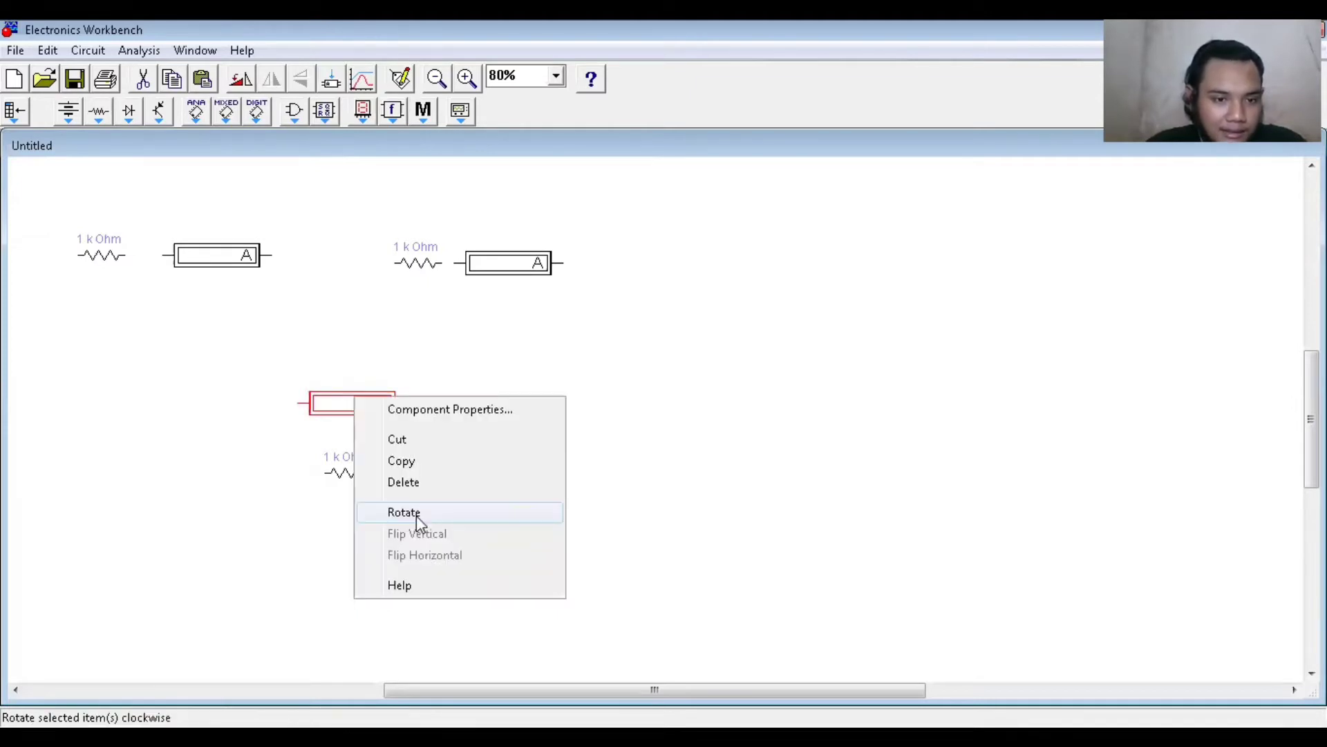
pyautogui.click(416, 516)
# Rotate the lower resistor to vertical and align it directly beneath the lower ammeter
pyautogui.moveTo(348, 477); pyautogui.dragTo(335, 497)
pyautogui.rightClick(342, 482)
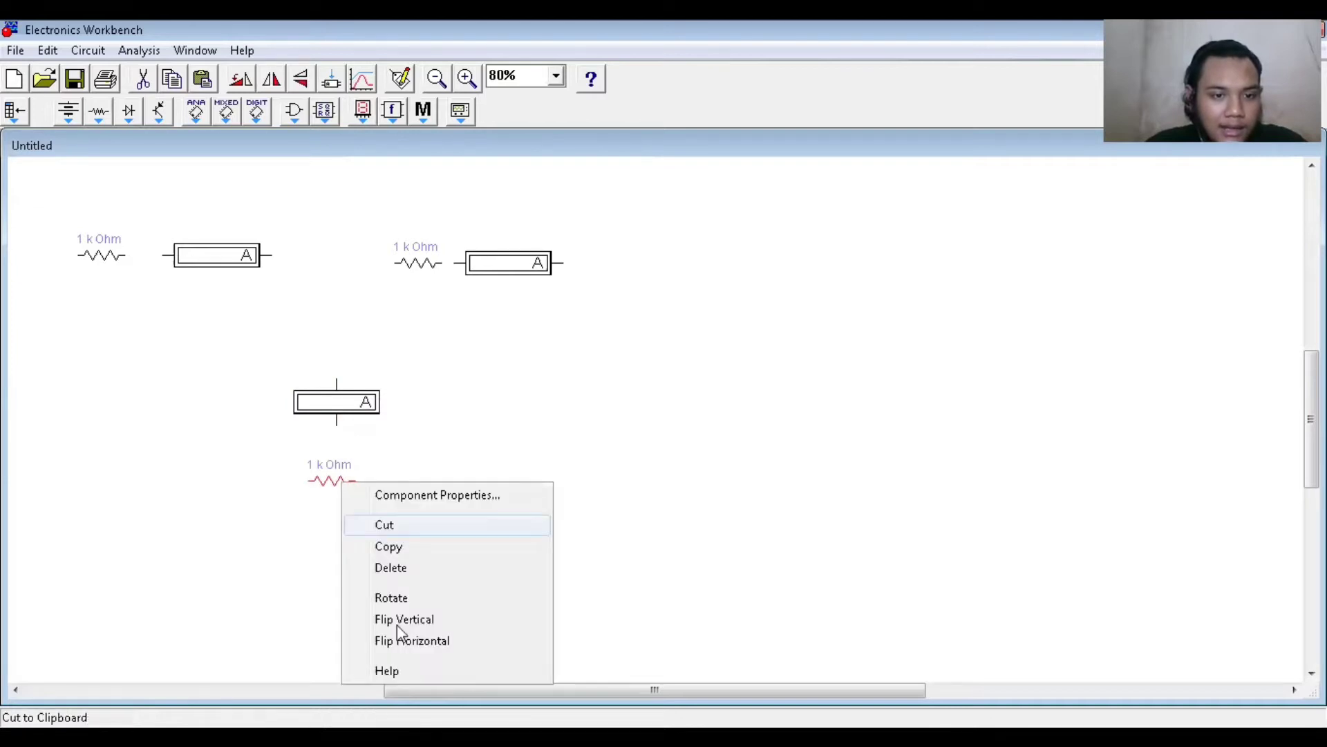
pyautogui.click(399, 599)
pyautogui.moveTo(332, 489); pyautogui.dragTo(341, 489)
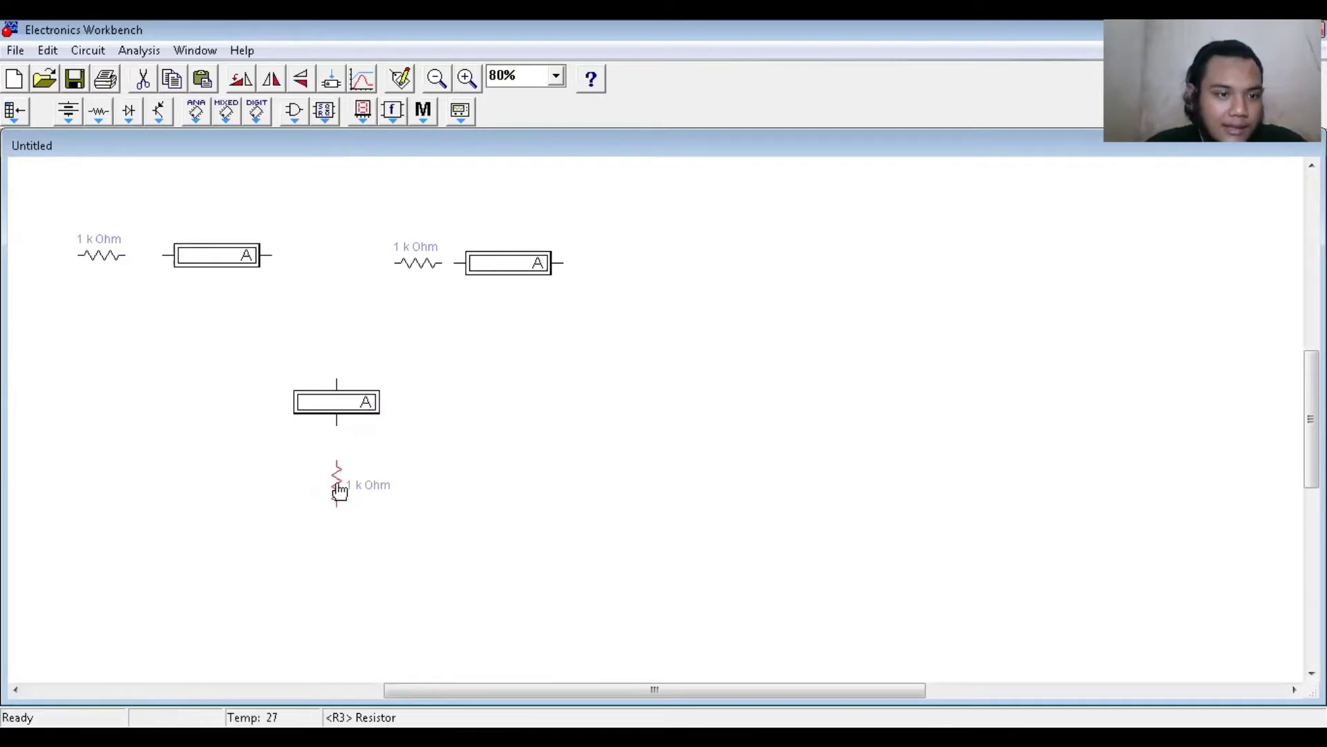
# Place a battery on the schematic below the first resistor, level with the lower ammeter
pyautogui.click(68, 111)
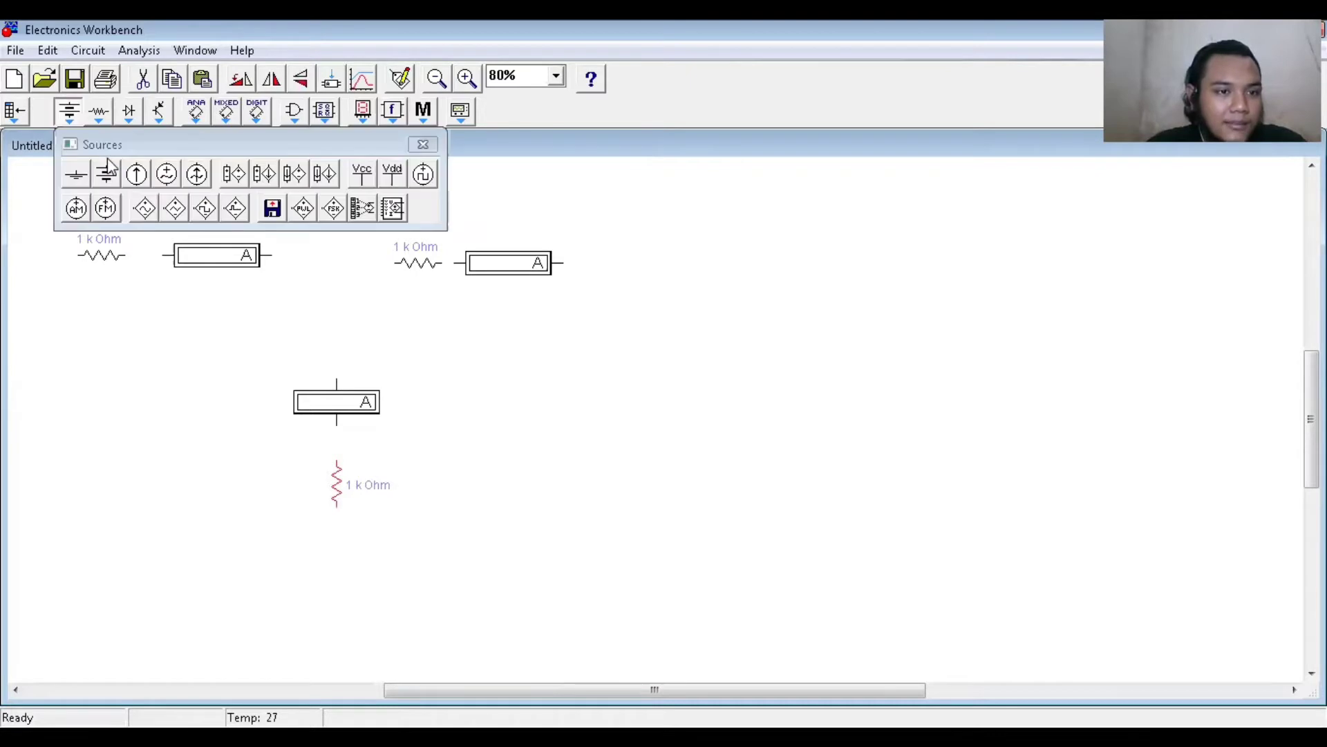
pyautogui.moveTo(111, 181); pyautogui.dragTo(62, 408)
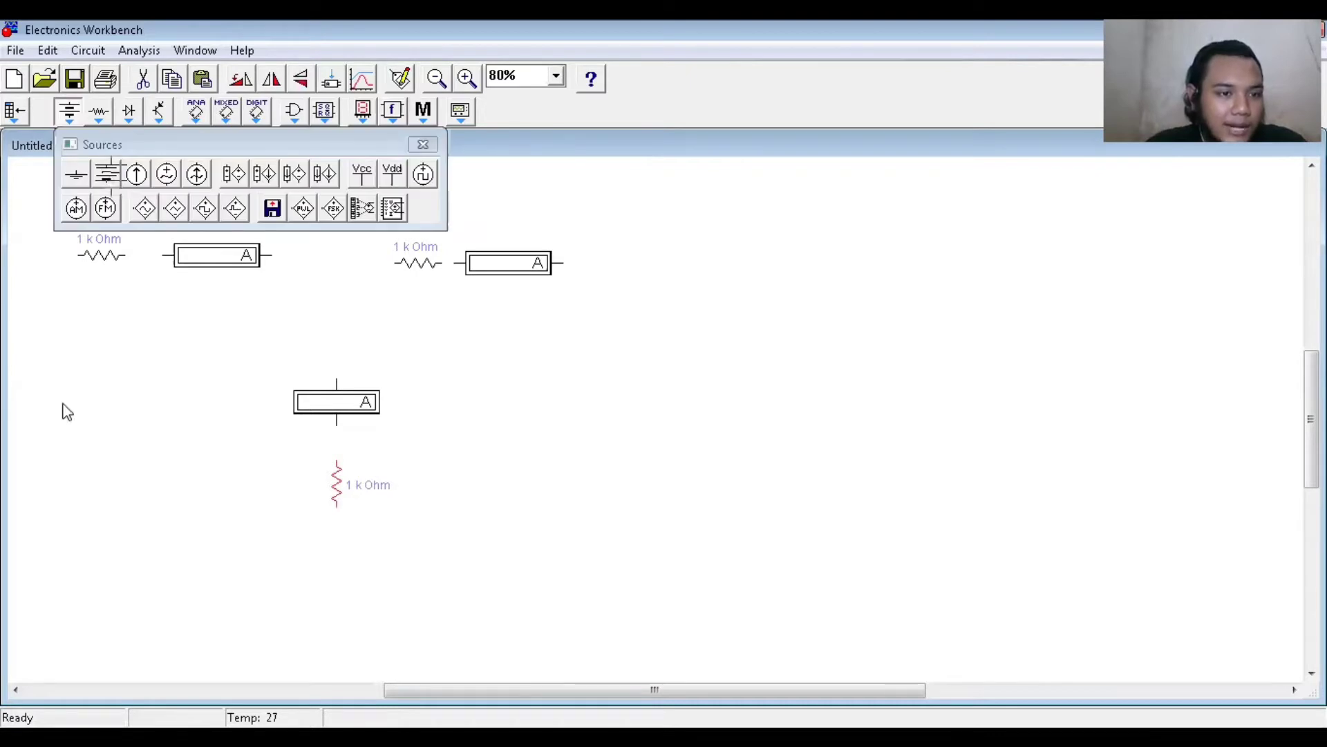
pyautogui.click(424, 145)
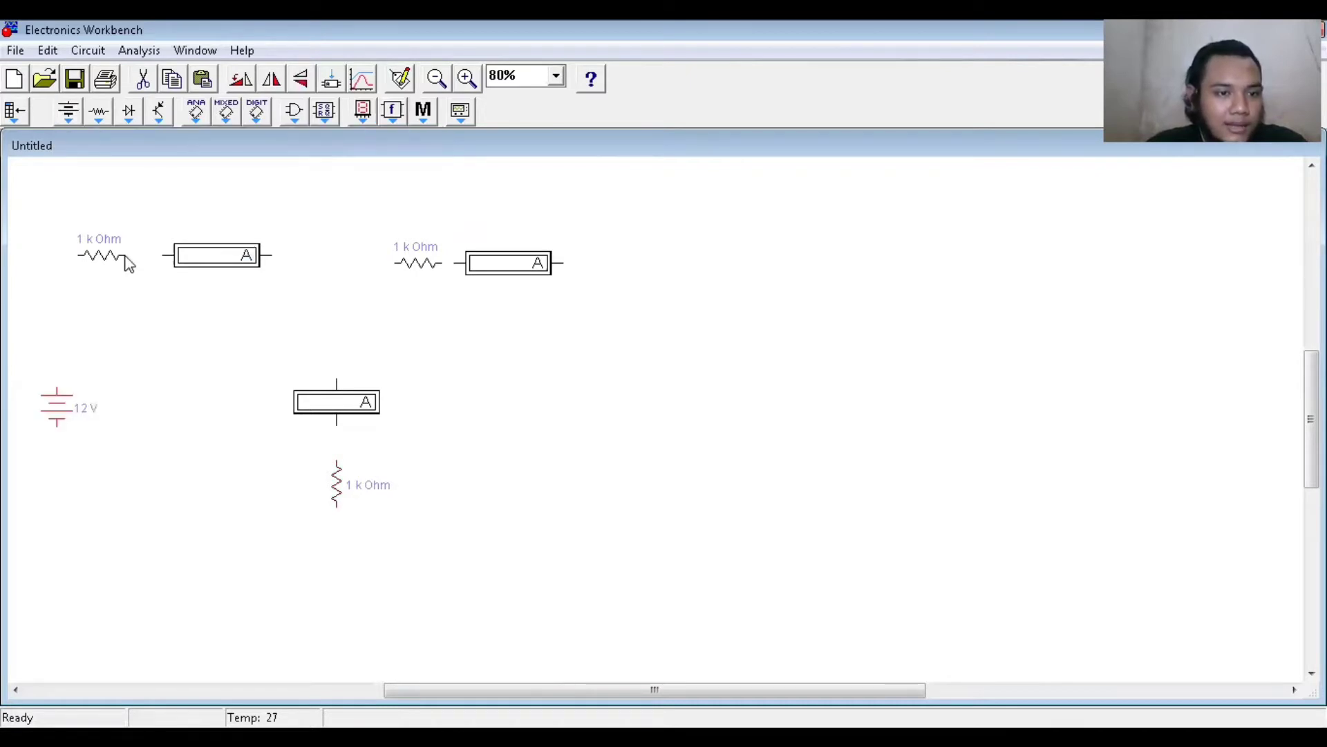
# Wire the battery through the first resistor and ammeter to two parallel resistor-ammeter branches that return to the battery
pyautogui.click(125, 261)
pyautogui.moveTo(163, 255); pyautogui.dragTo(129, 255)
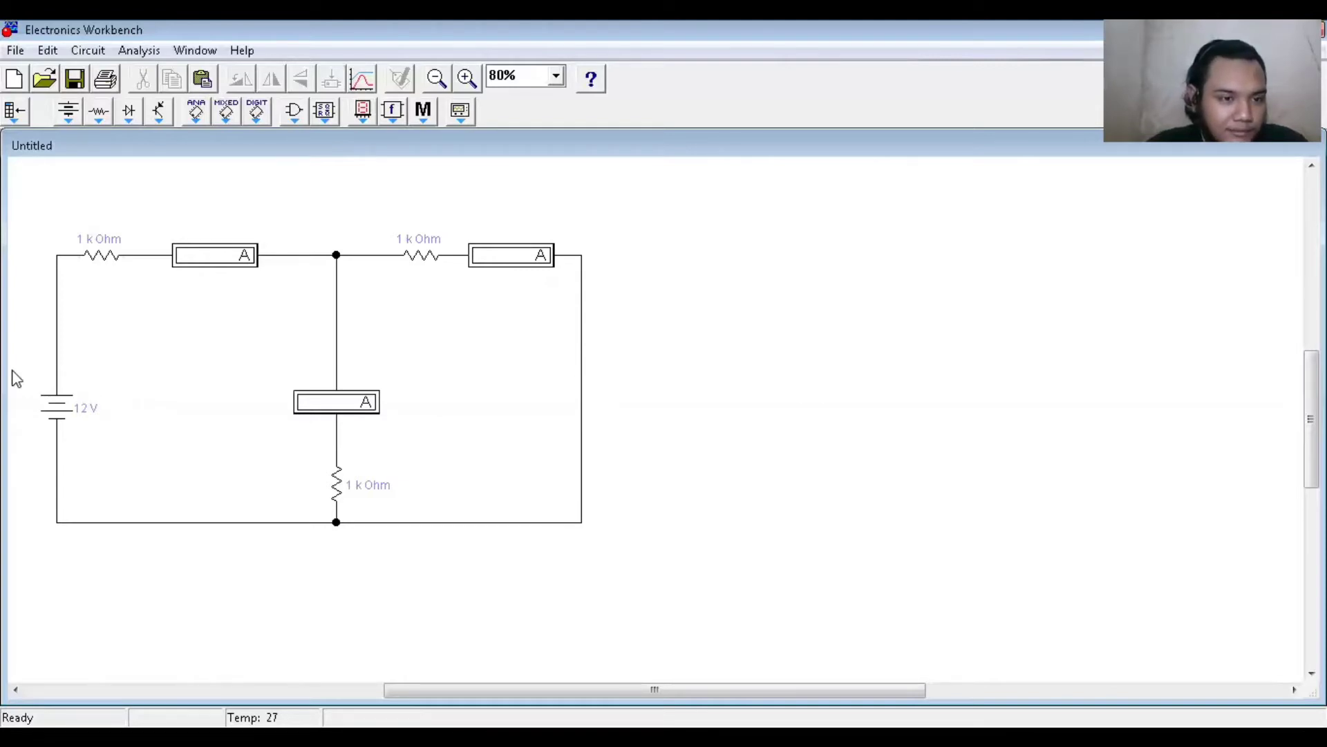
# Set the resistance of the first resistor, next to the battery branch, to 550 Ω
pyautogui.click(104, 261)
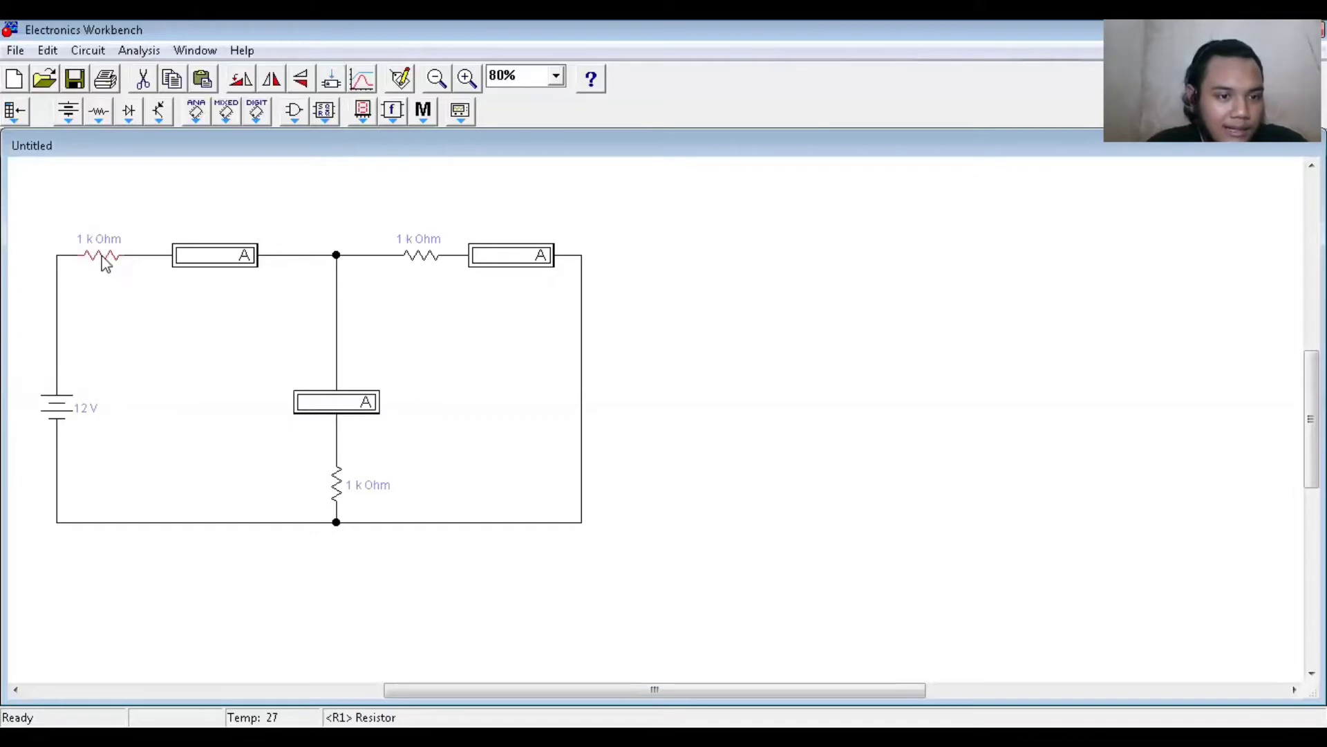
pyautogui.rightClick(103, 262)
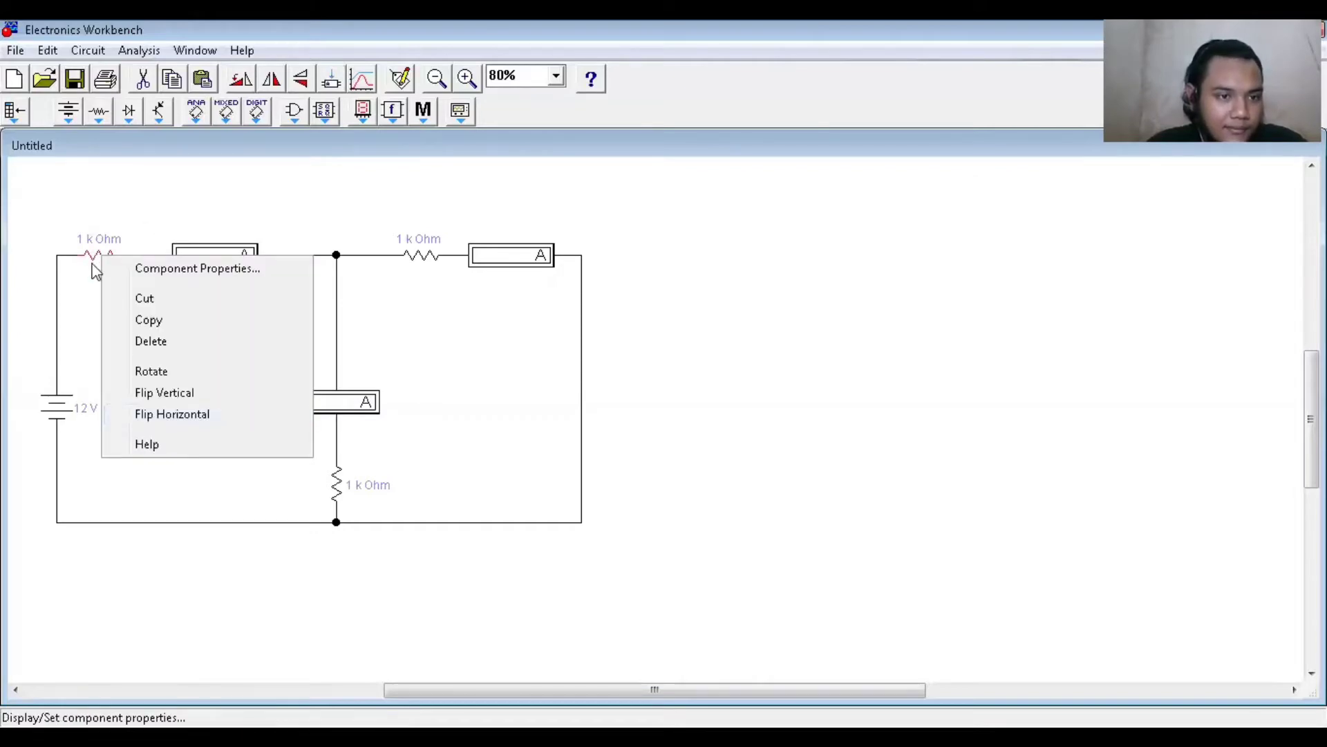
pyautogui.press('Return')
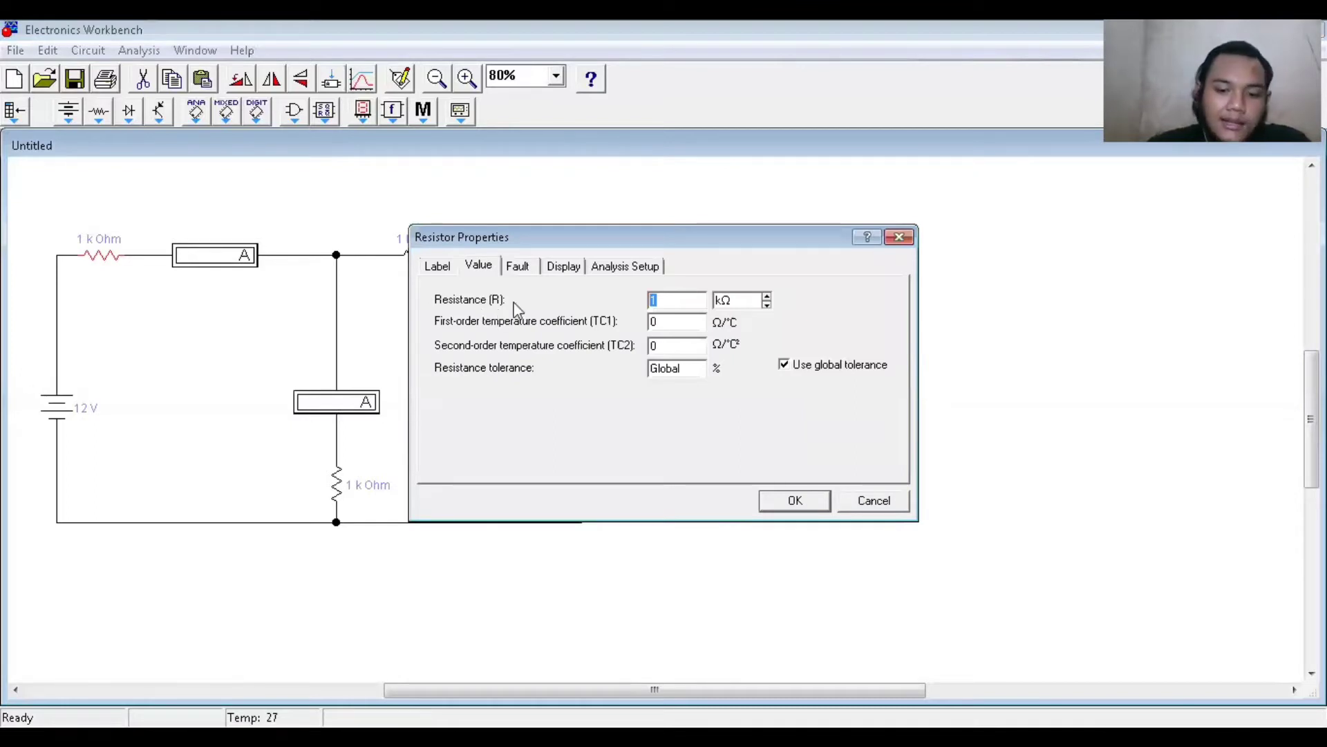
pyautogui.write('550')
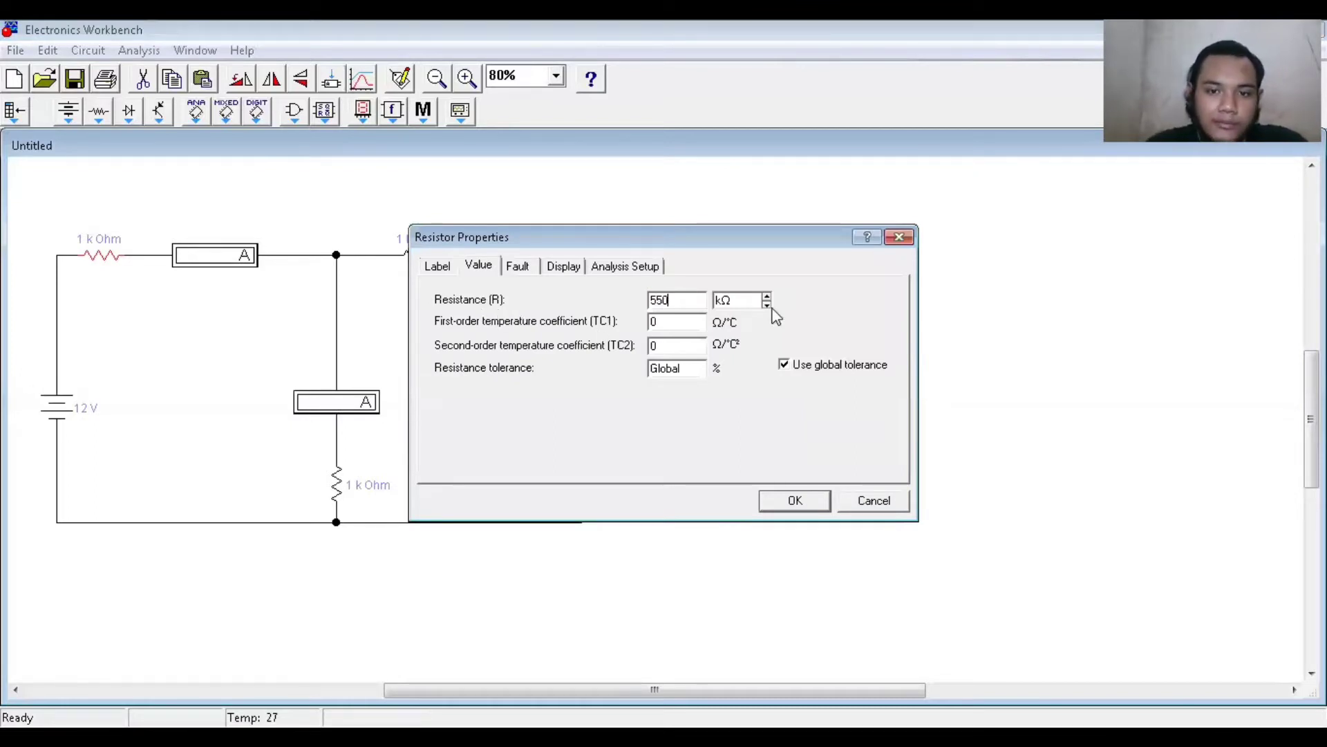
pyautogui.press('Tab')
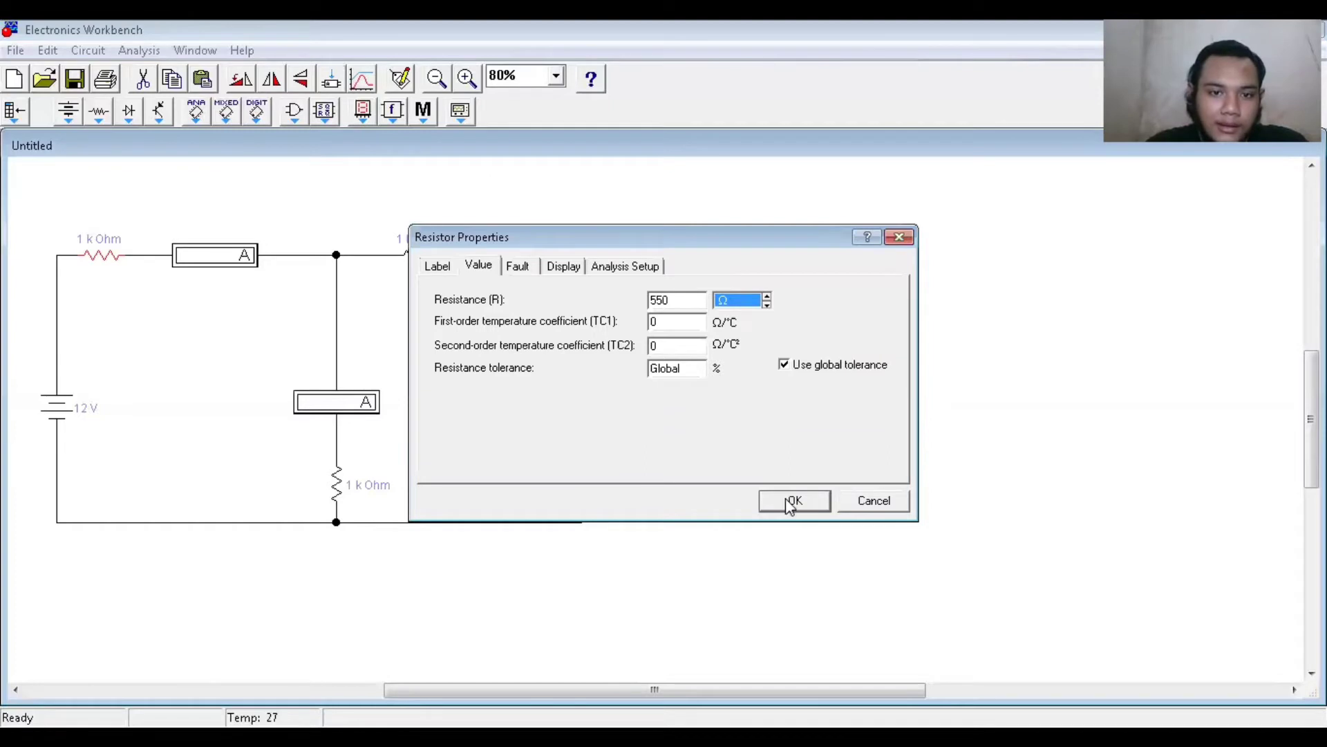
pyautogui.press('Down')
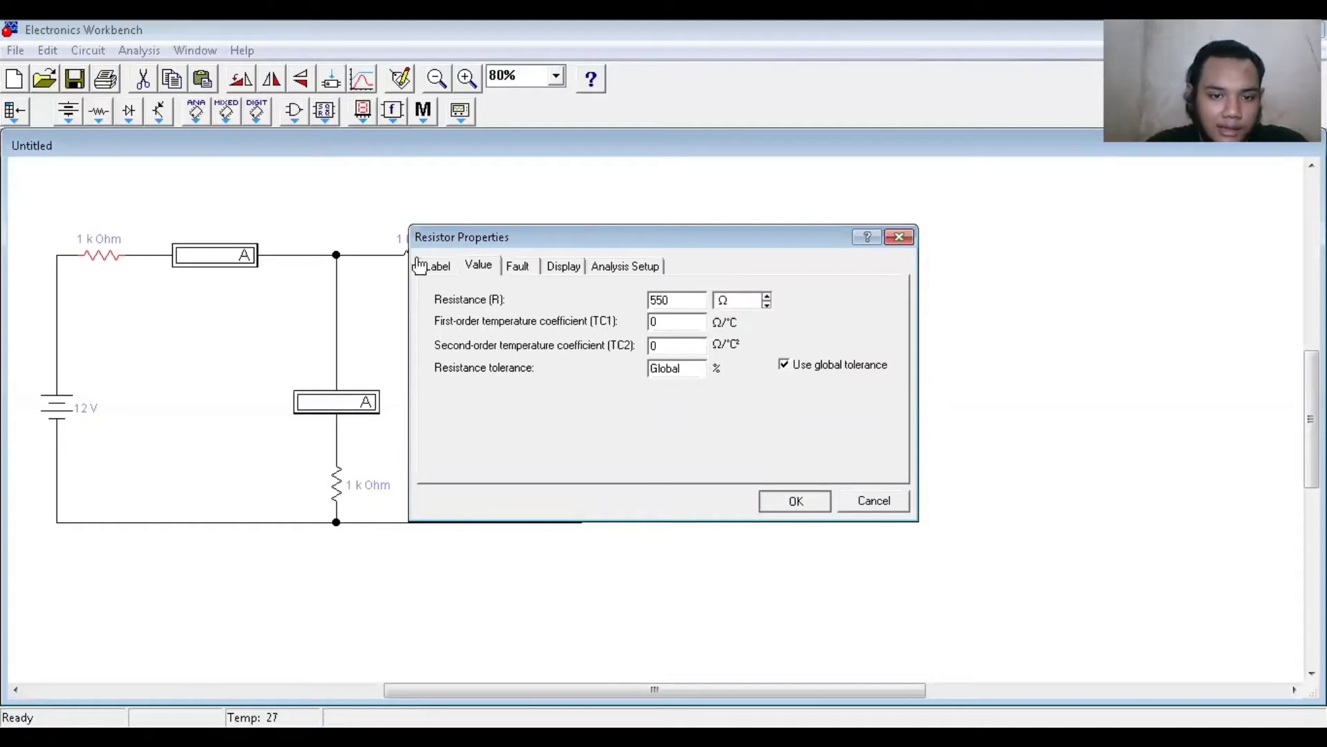
pyautogui.press('Return')
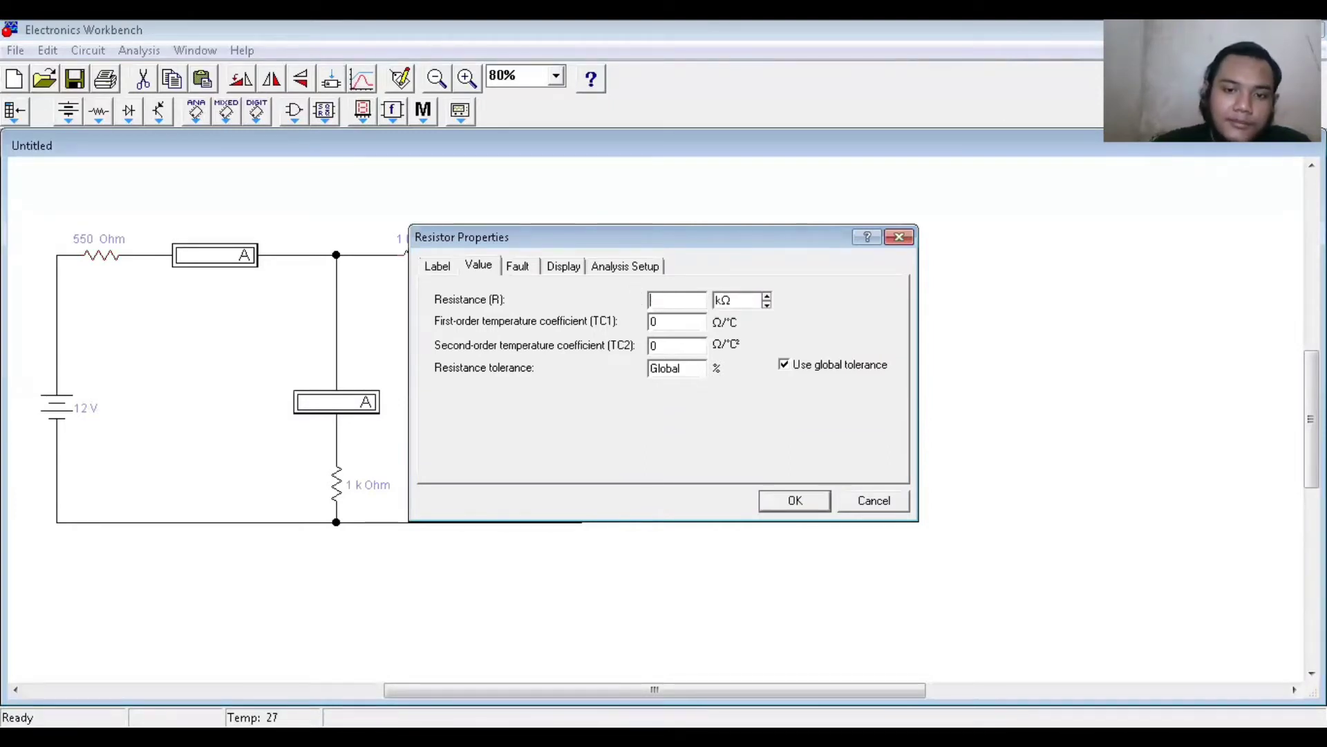
# Set the resistance of the second resistor in the upper row to 750 Ω
pyautogui.write('750')
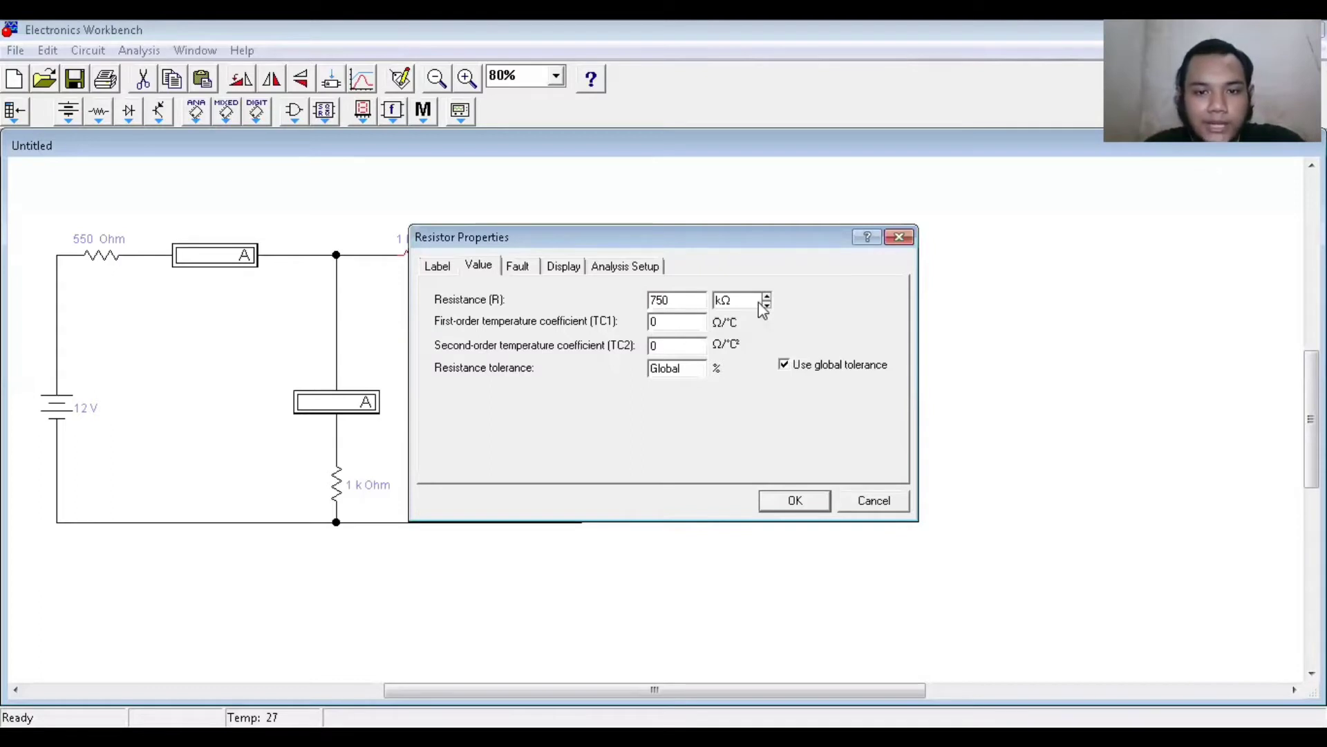
pyautogui.click(767, 304)
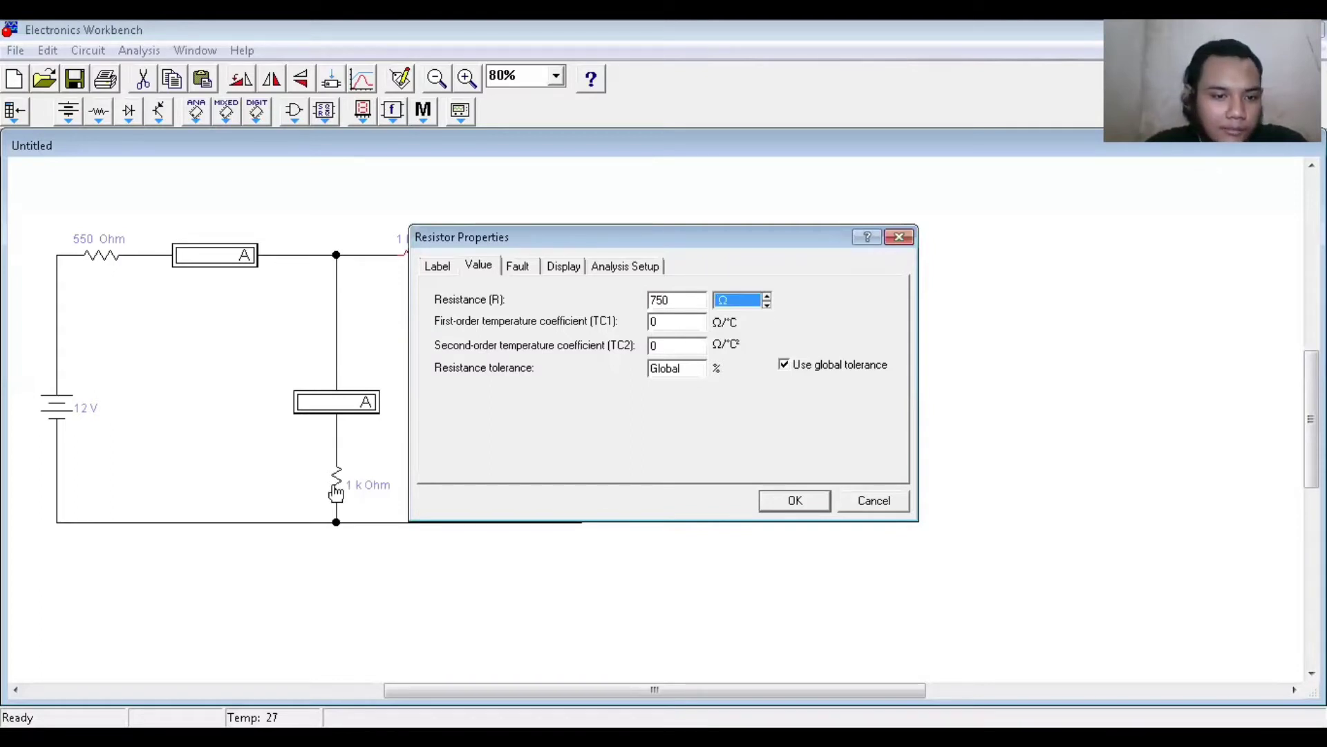
pyautogui.press('Return')
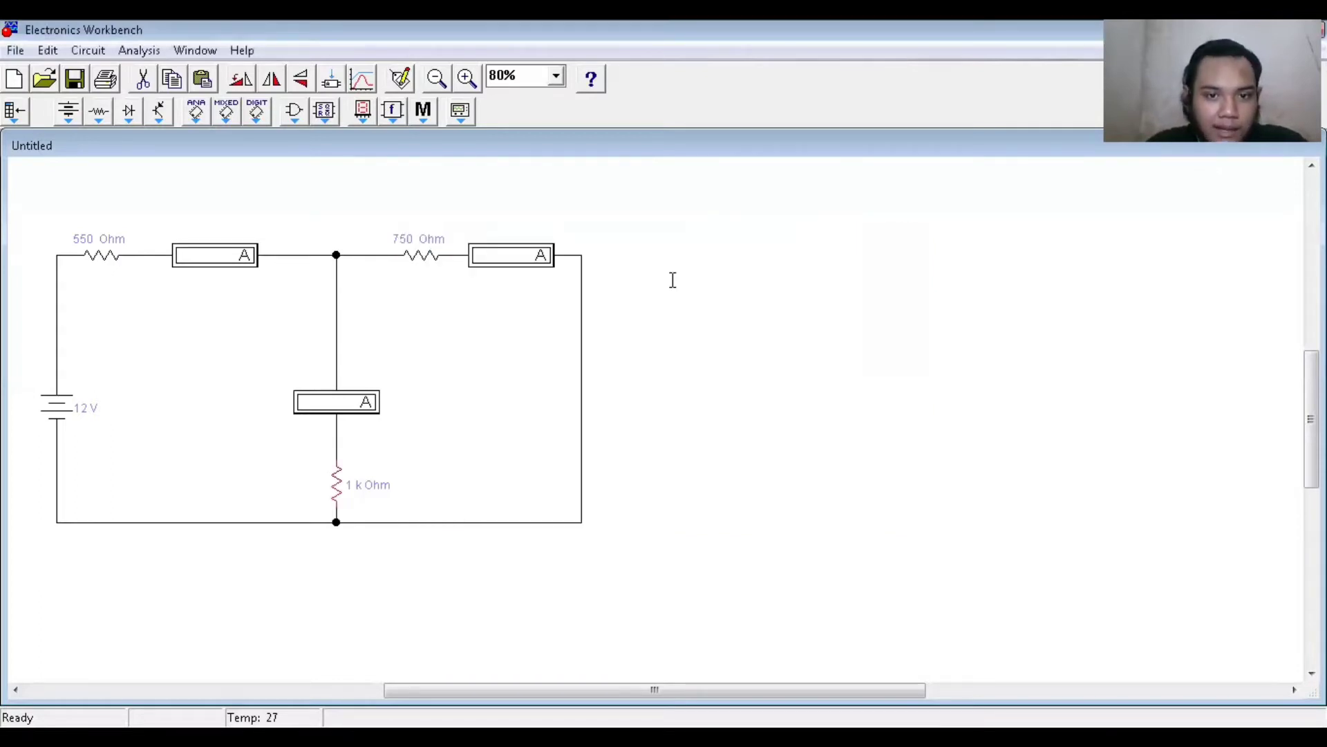
# Set the resistance of the vertical resistor in the middle branch to 440 Ω
pyautogui.hotkey('ctrl', 'u')
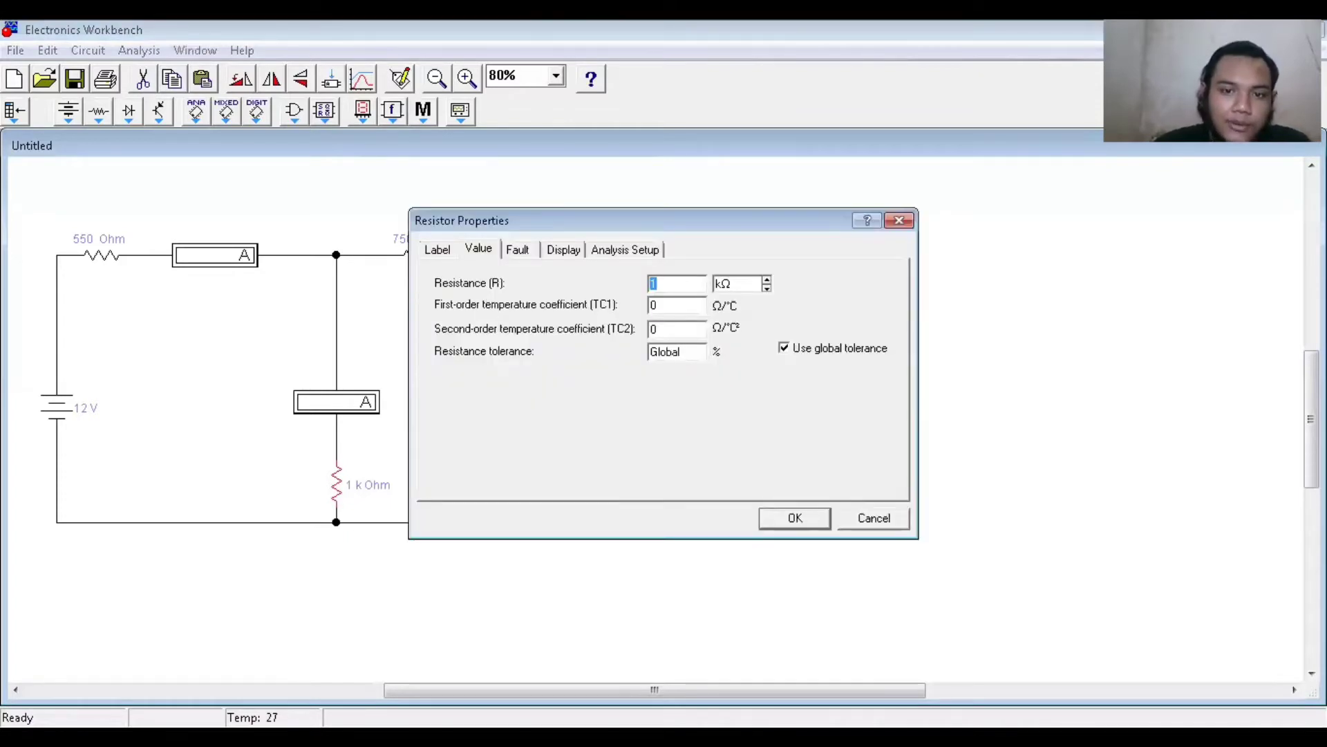
pyautogui.write('440')
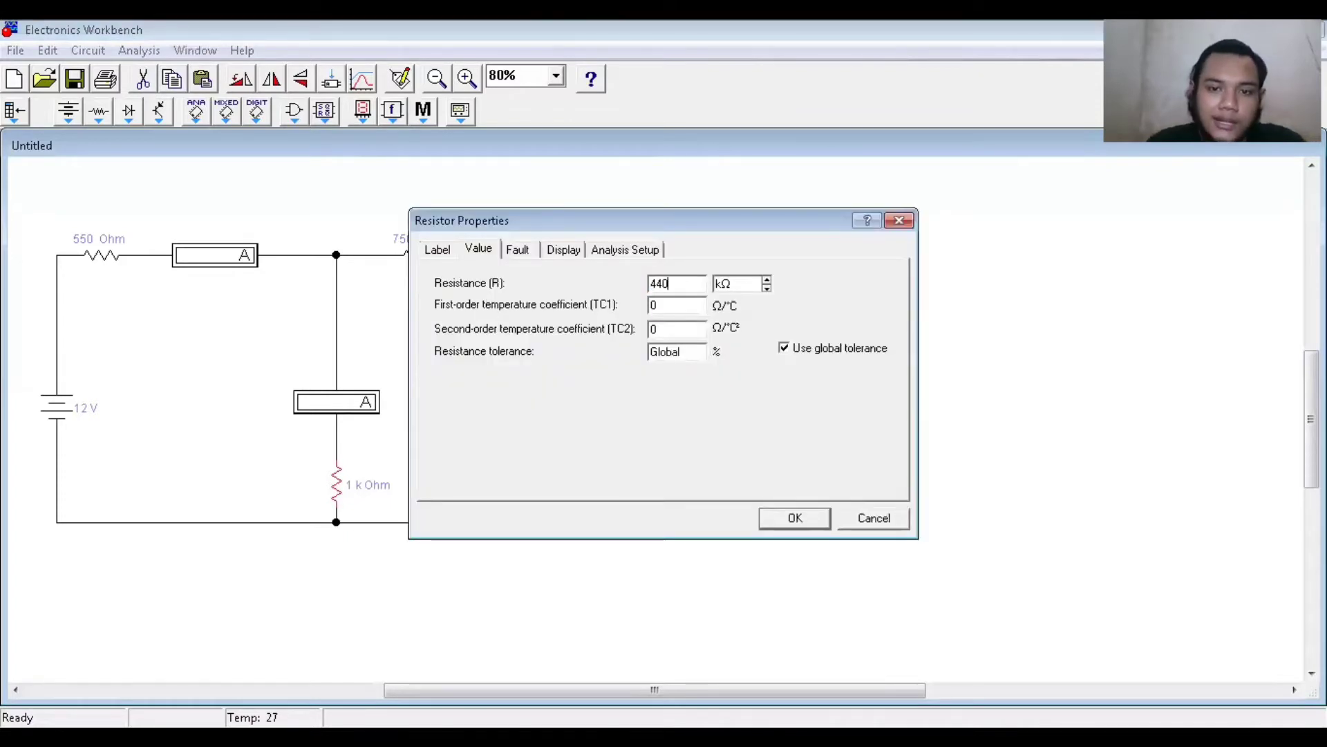
pyautogui.click(766, 288)
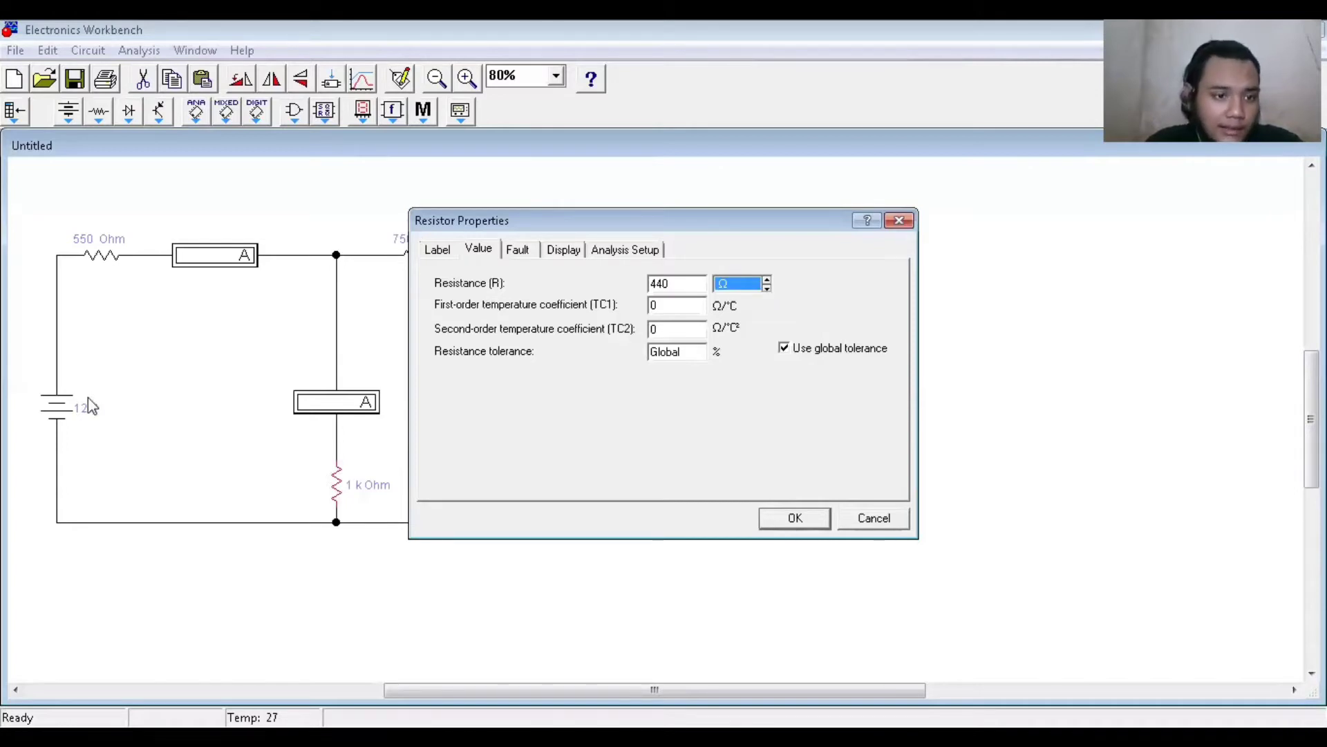
pyautogui.press('Return')
# Set the battery's voltage to 35 V and deselect it
pyautogui.click(62, 414)
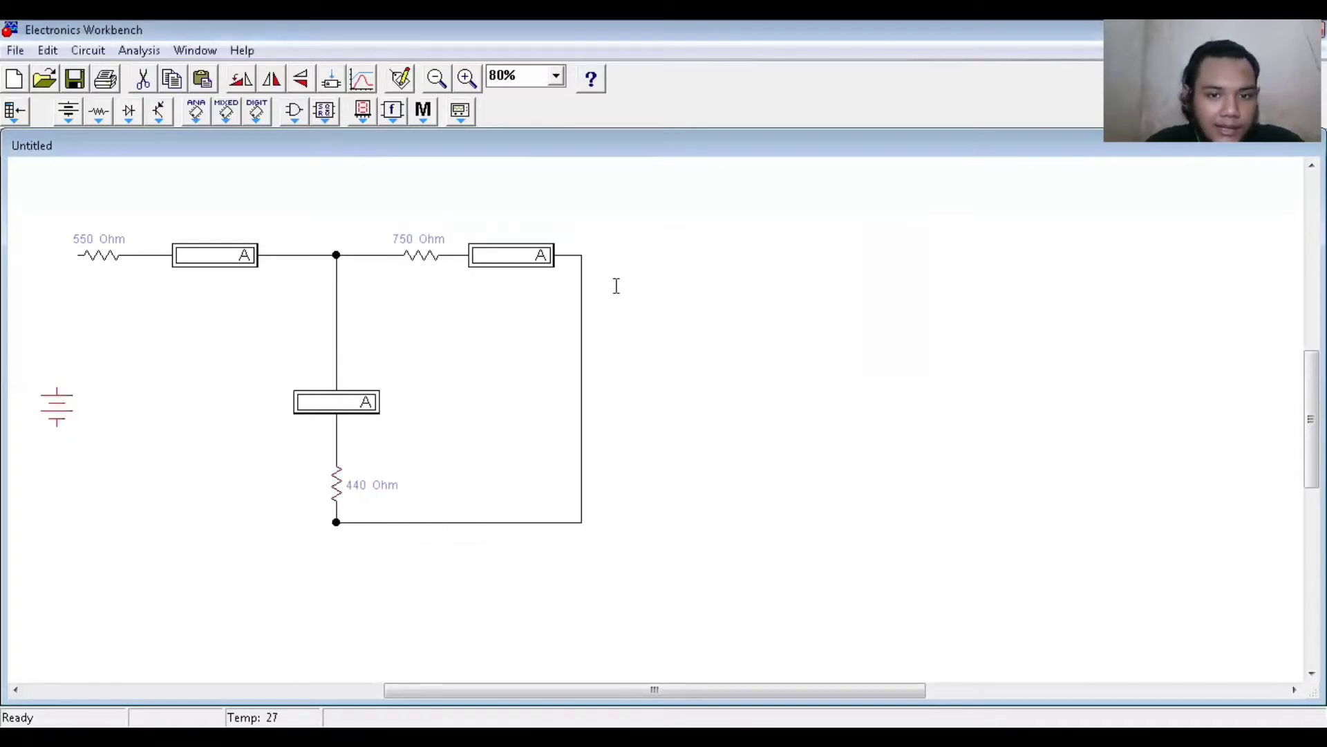
pyautogui.hotkey('ctrl', 'u')
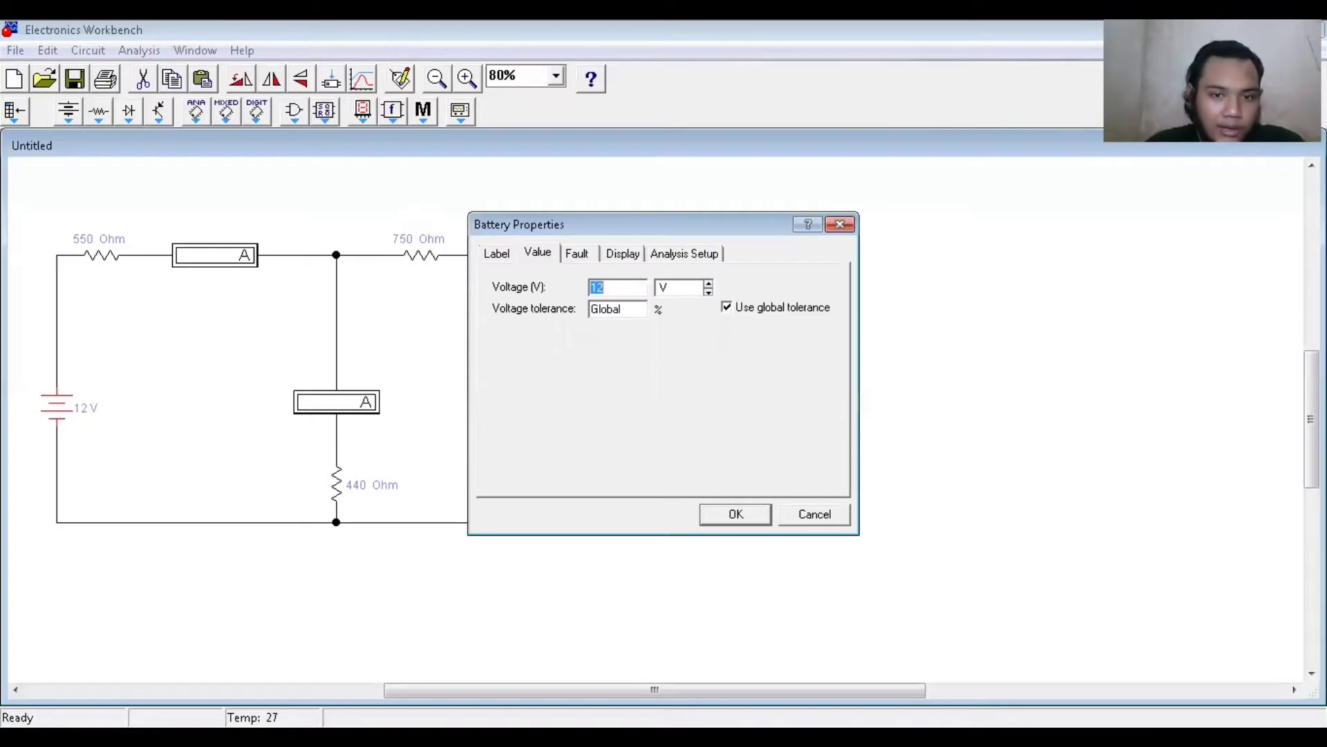
pyautogui.write('35')
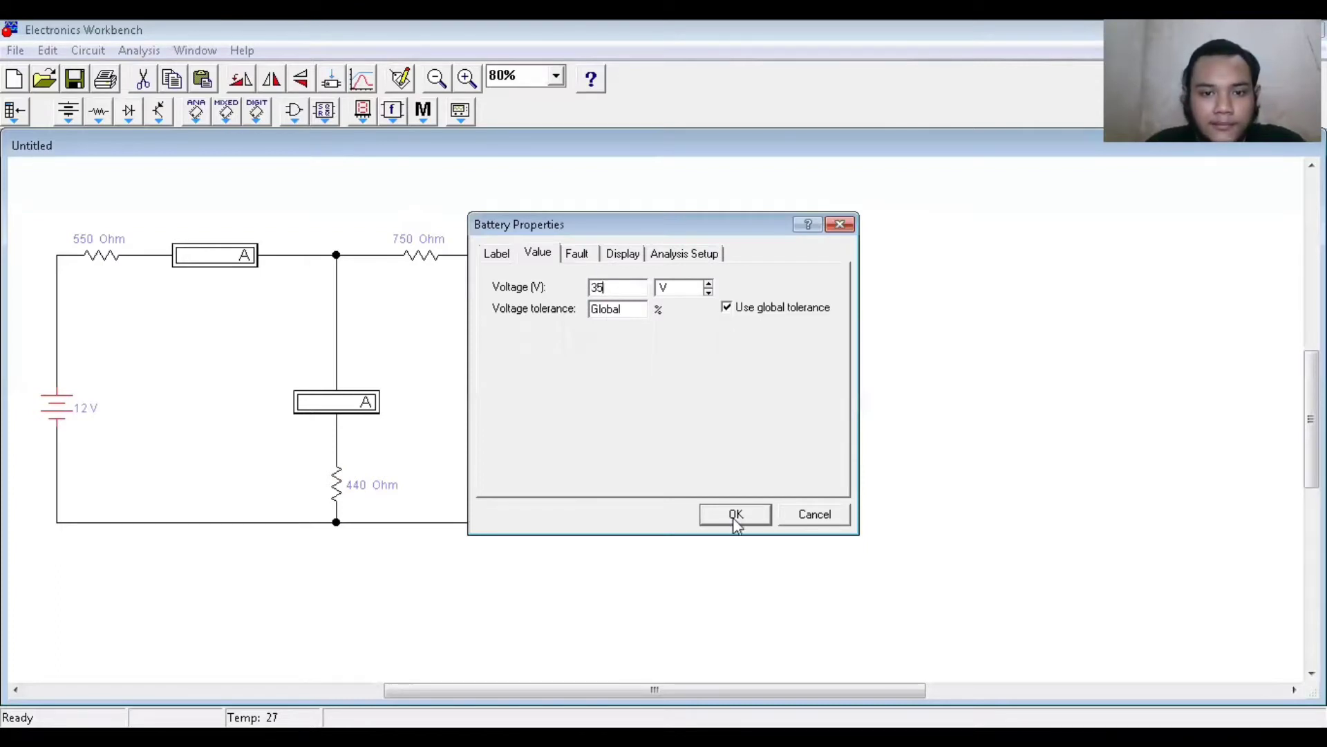
pyautogui.press('Return')
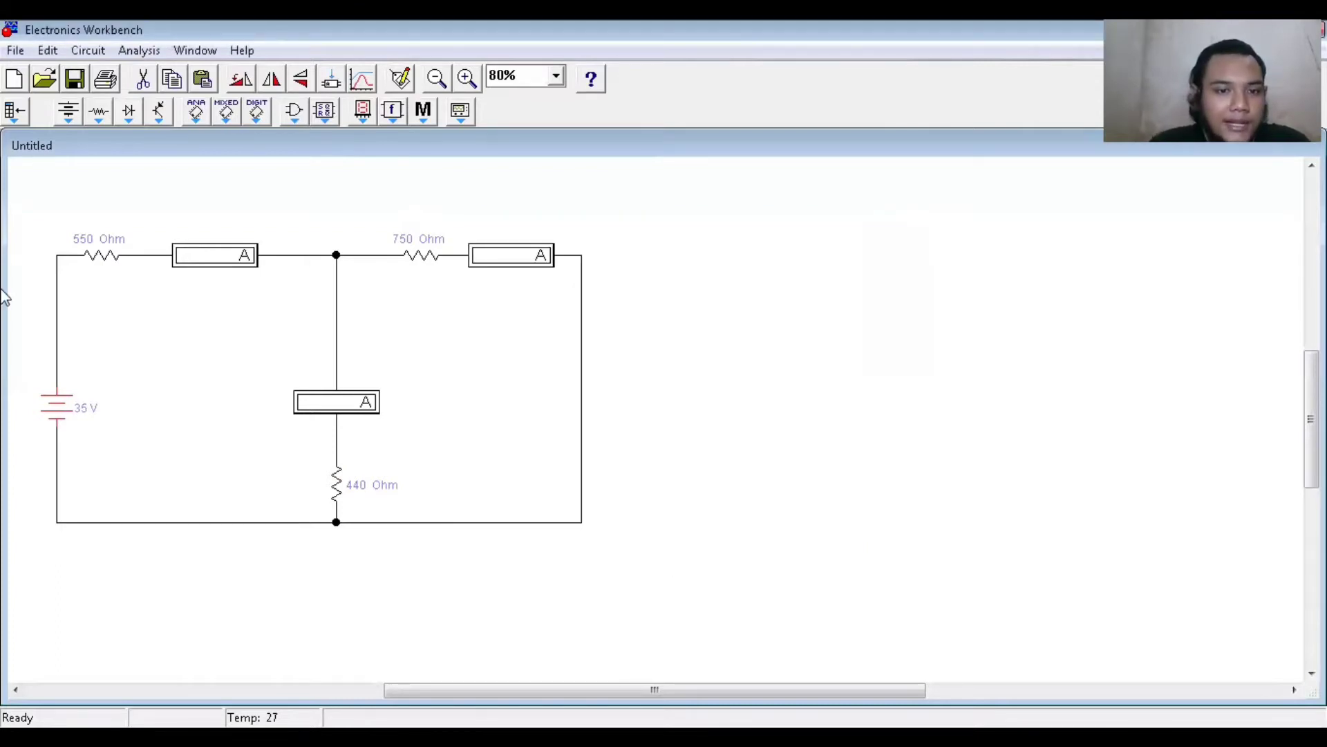
pyautogui.click(95, 190)
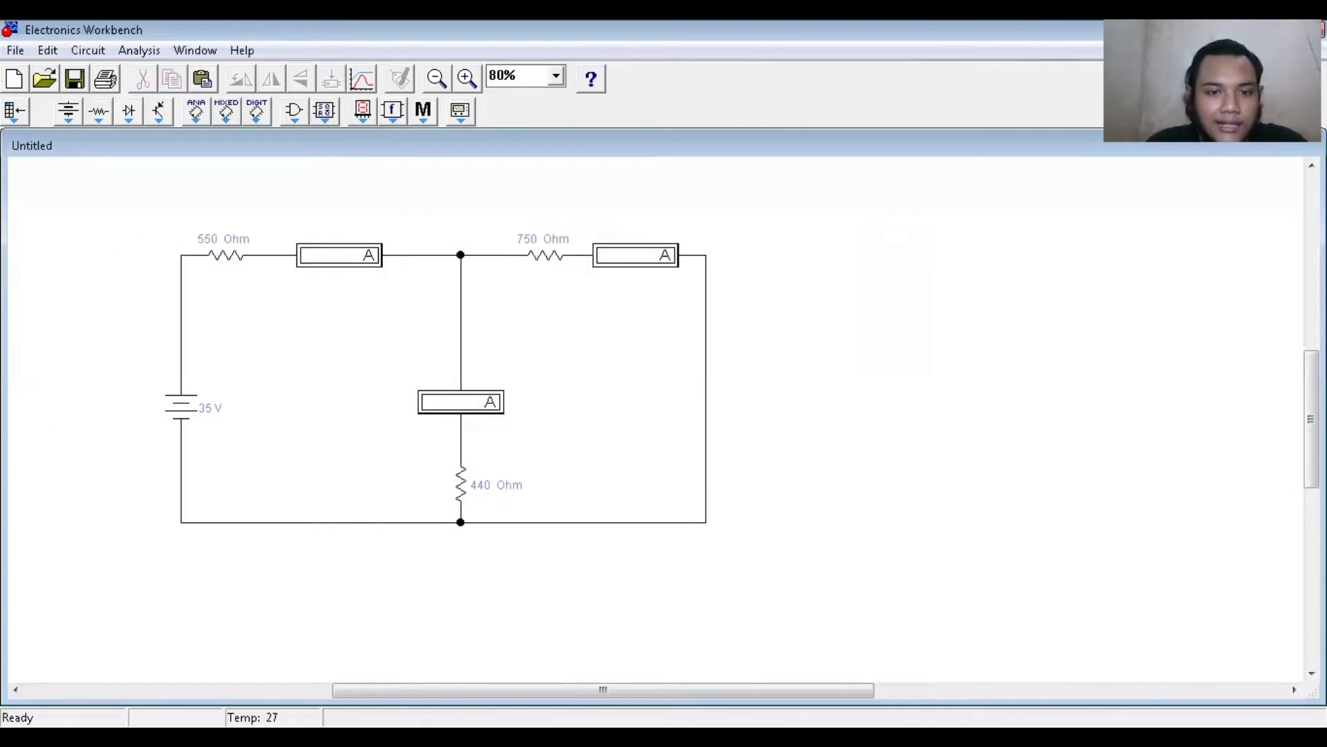
pyautogui.moveTo(602, 689); pyautogui.dragTo(641, 689)
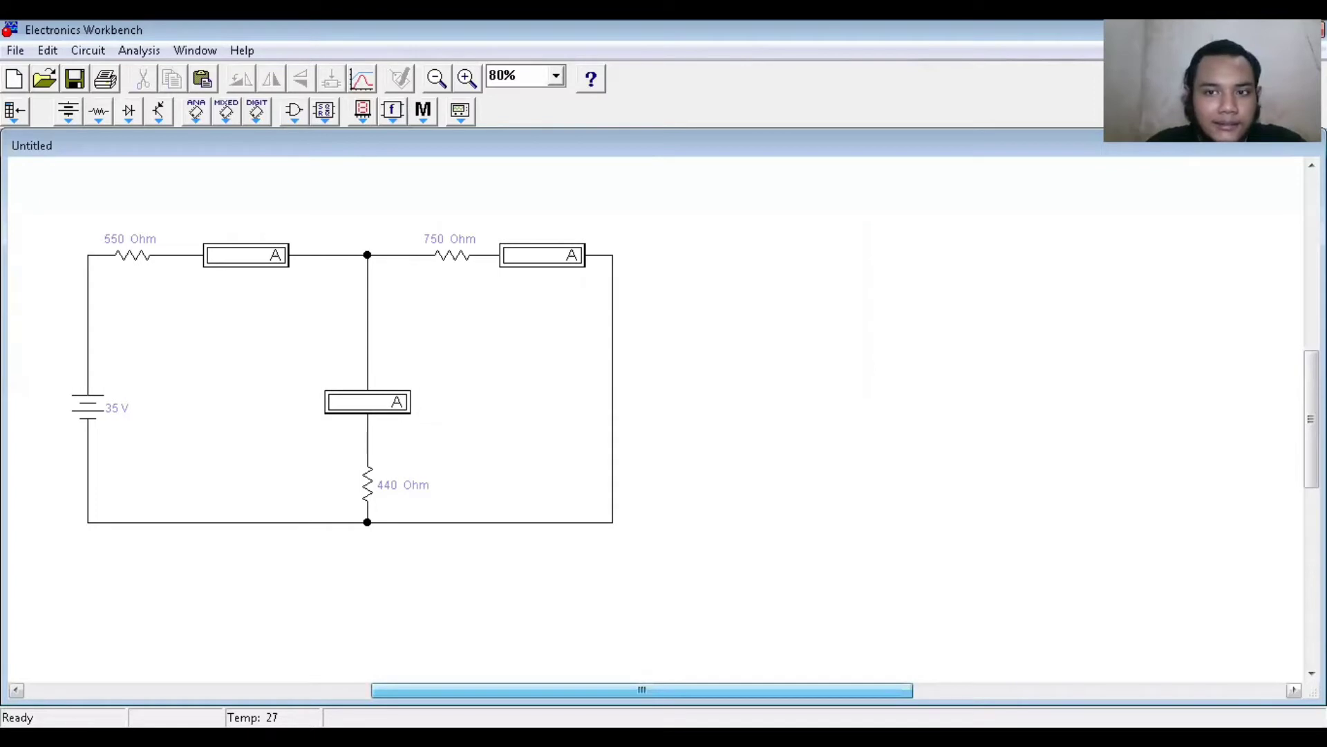
# Run the simulation of the 35 V circuit and examine the currents on its three ammeters
pyautogui.hotkey('ctrl', 'g')
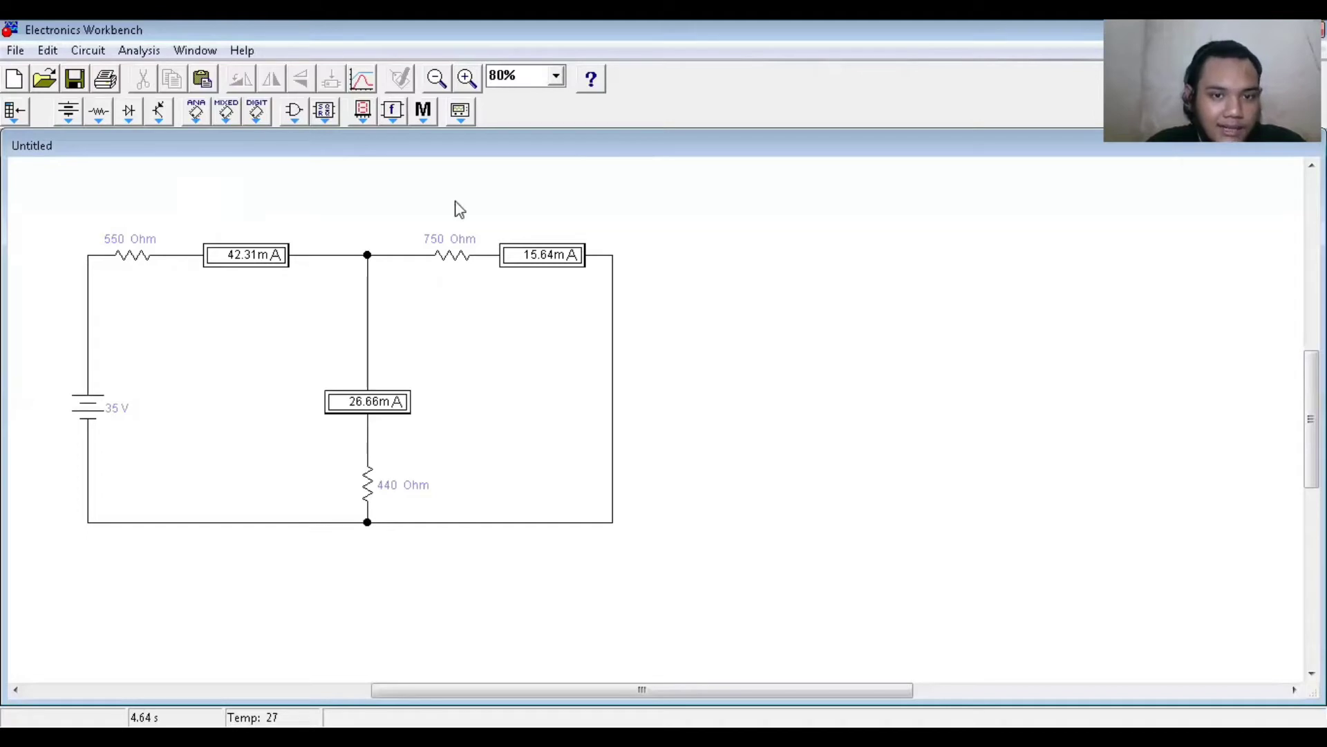
pyautogui.moveTo(401, 192); pyautogui.dragTo(622, 333)
pyautogui.moveTo(290, 352); pyautogui.dragTo(480, 457)
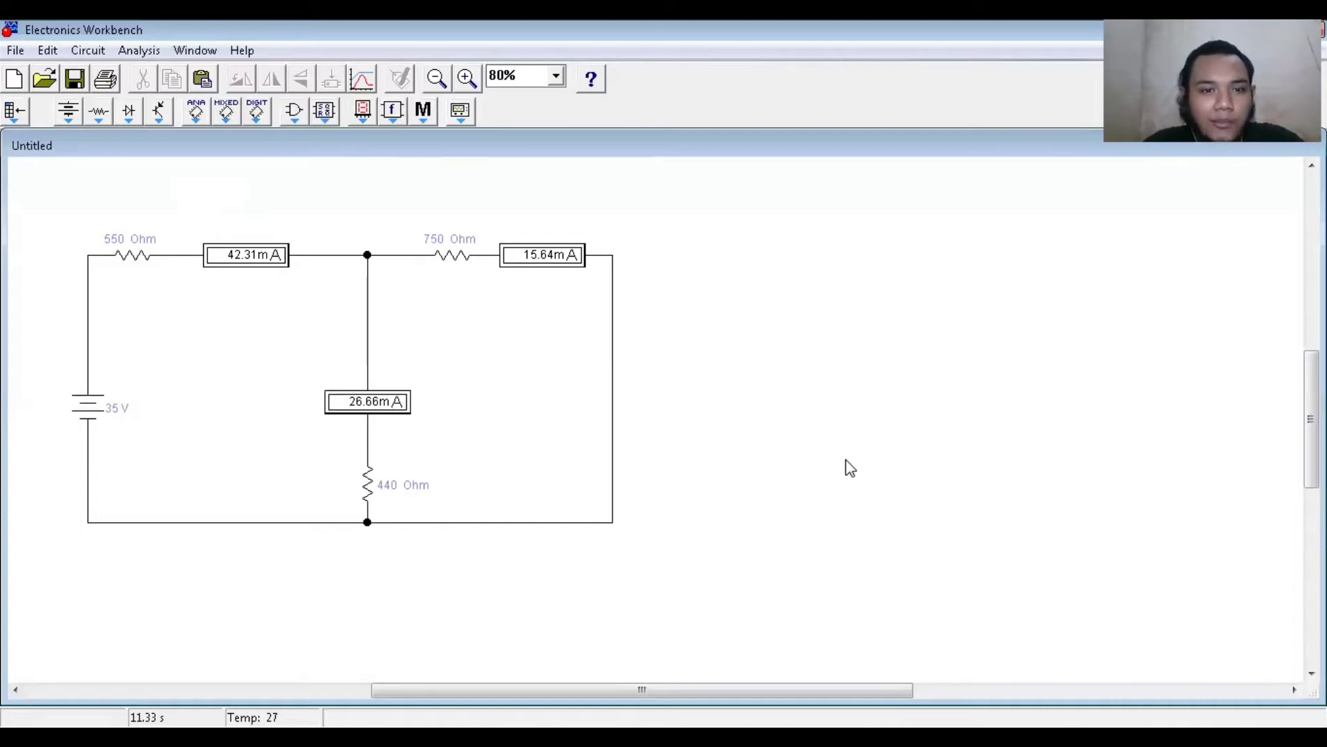
# Zoom out to 60% and place a battery in the free area to the right of the first circuit
pyautogui.hotkey('ctrl', '-')
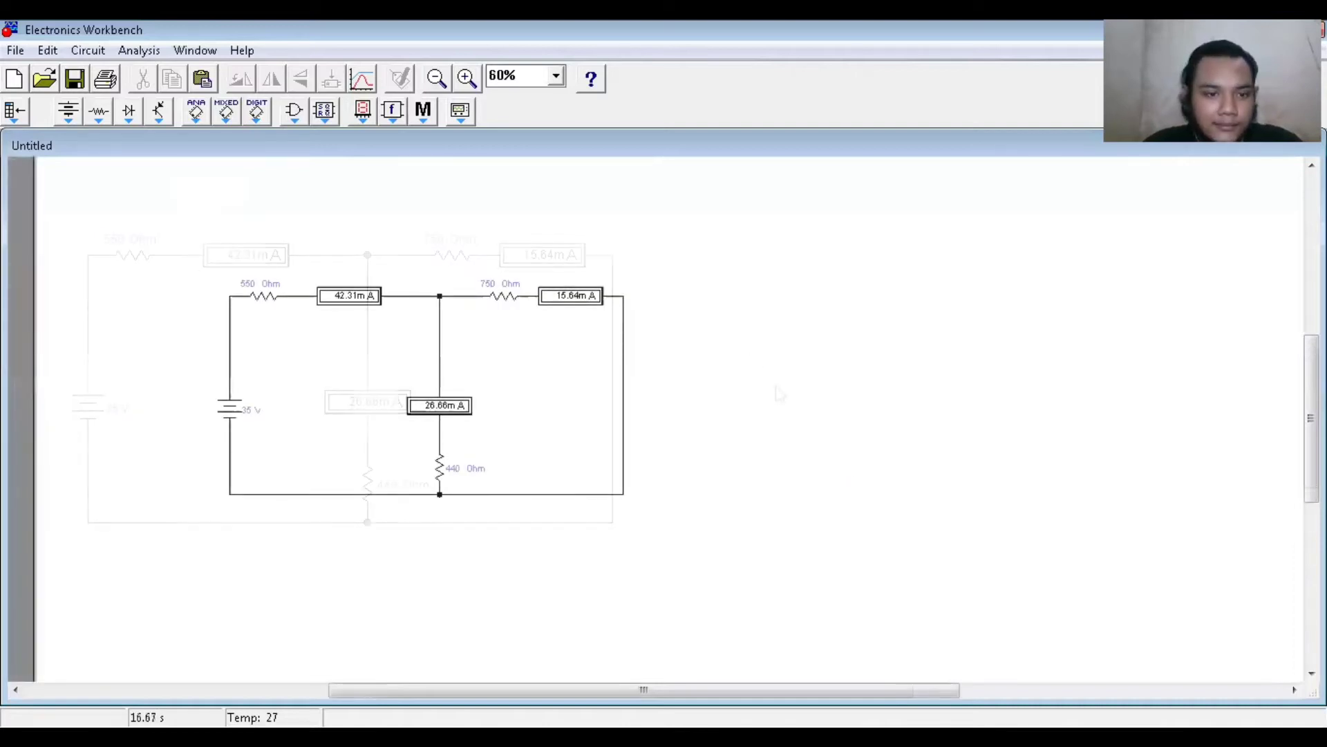
pyautogui.click(71, 117)
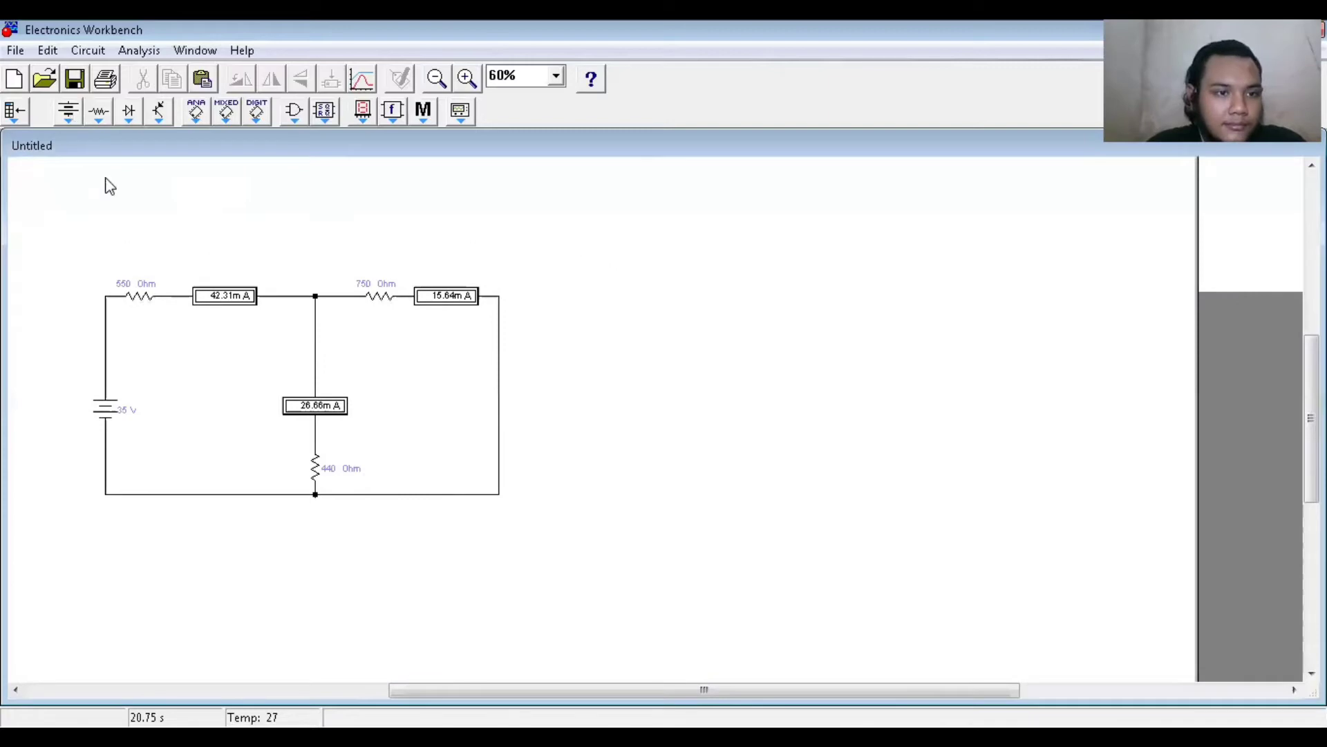
pyautogui.moveTo(105, 174); pyautogui.dragTo(700, 344)
pyautogui.moveTo(996, 427); pyautogui.dragTo(1037, 441)
# Add three ammeters and a resistor beside the new battery as parts for the second circuit
pyautogui.click(365, 113)
pyautogui.moveTo(400, 176); pyautogui.dragTo(840, 436)
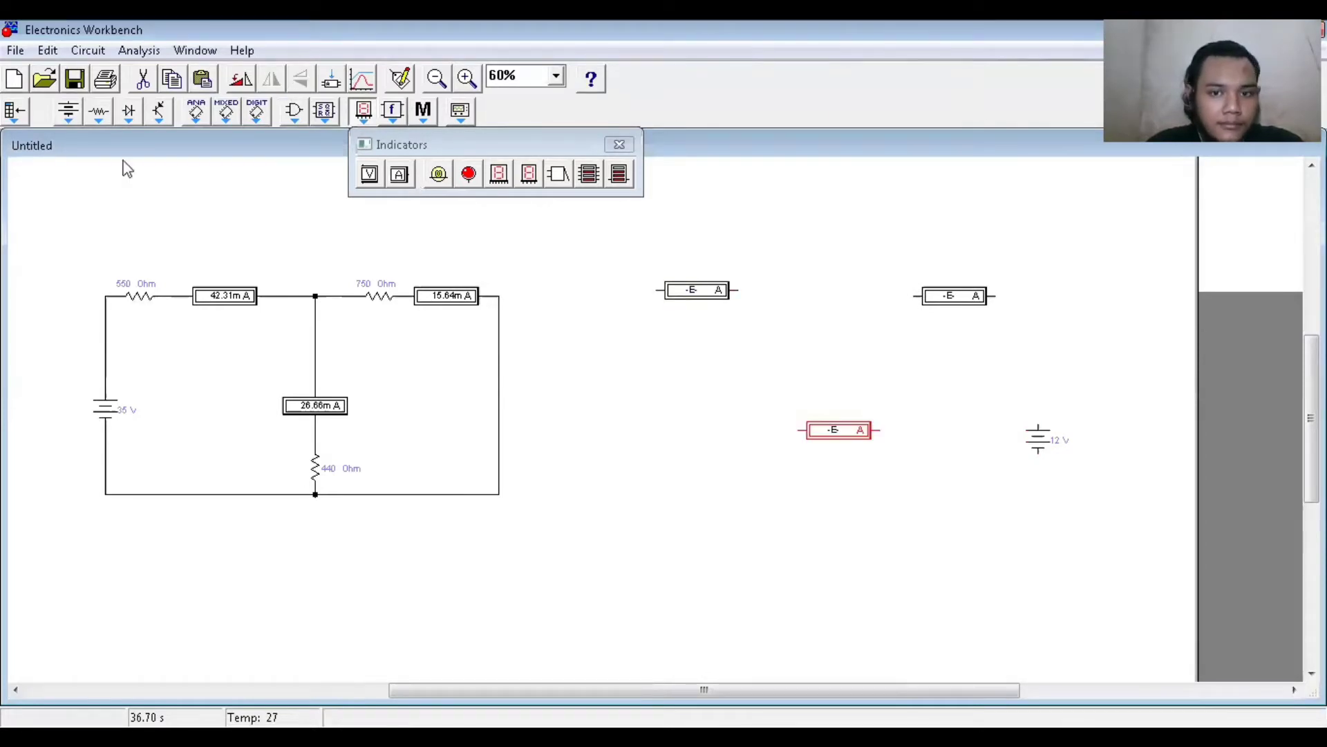
pyautogui.click(99, 111)
pyautogui.moveTo(137, 174); pyautogui.dragTo(611, 296)
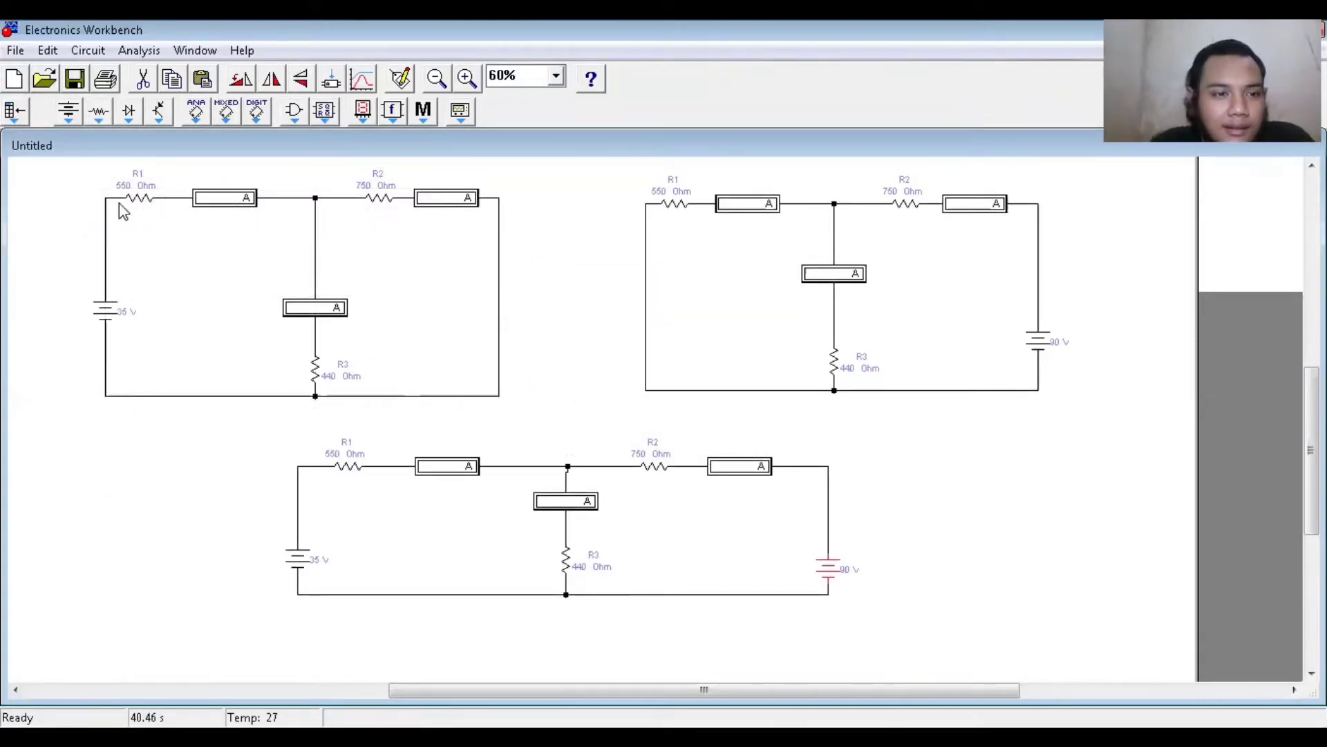
# Examine the layout of all three circuits, especially the lower one combining the 35 V and 90 V batteries
pyautogui.click(250, 437)
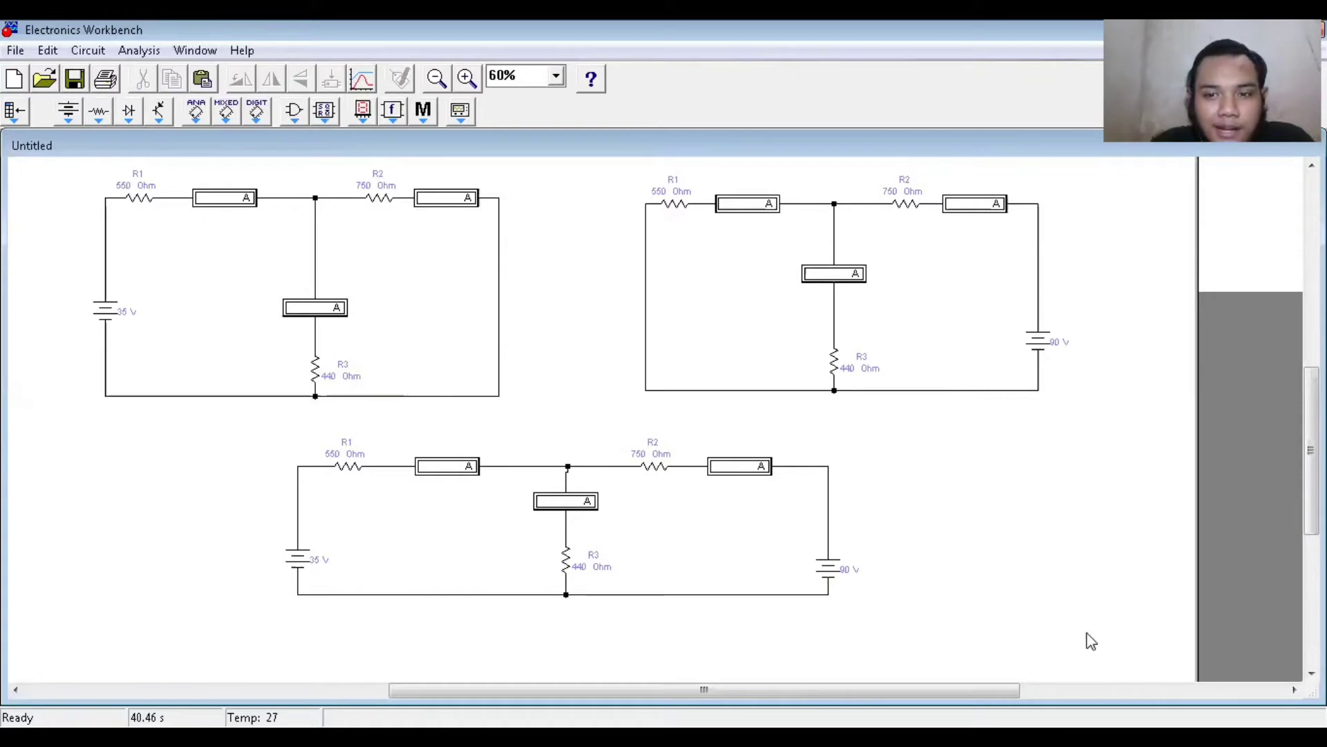
pyautogui.moveTo(1090, 637); pyautogui.dragTo(79, 175)
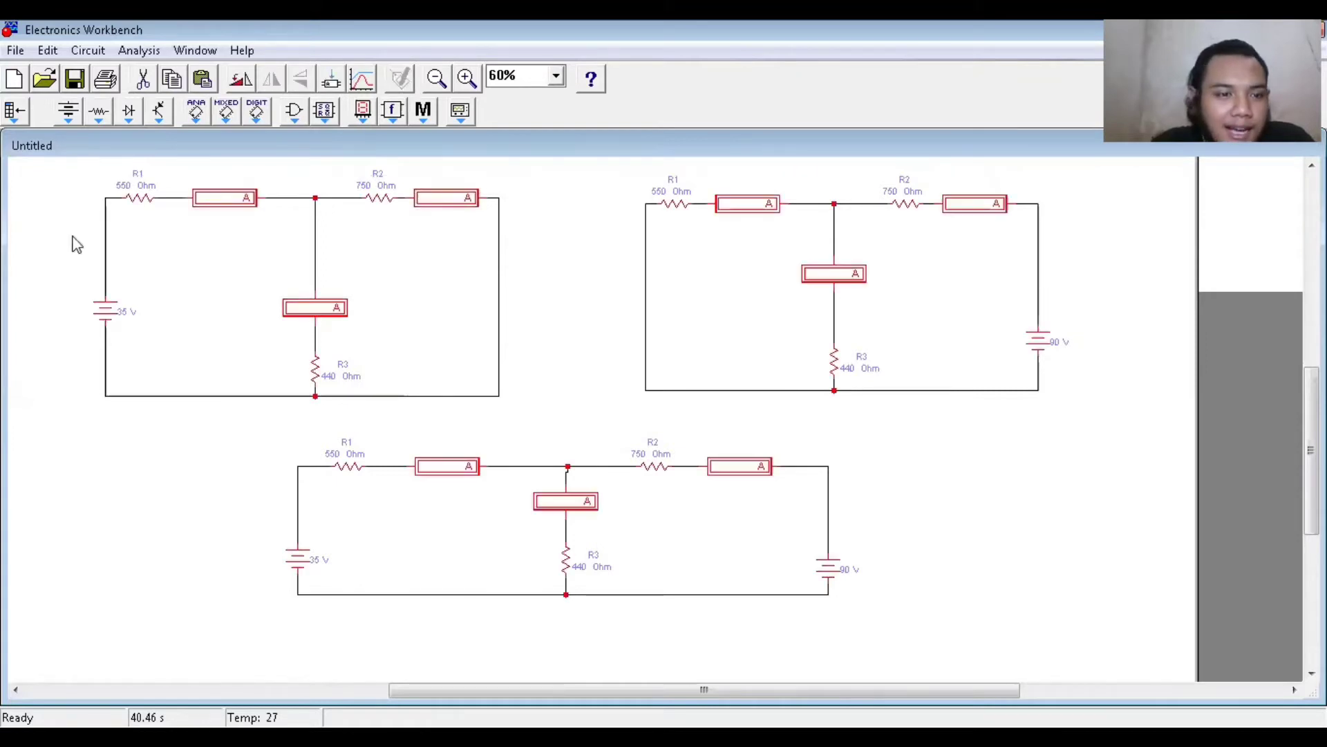
pyautogui.click(290, 466)
pyautogui.moveTo(275, 424); pyautogui.dragTo(909, 666)
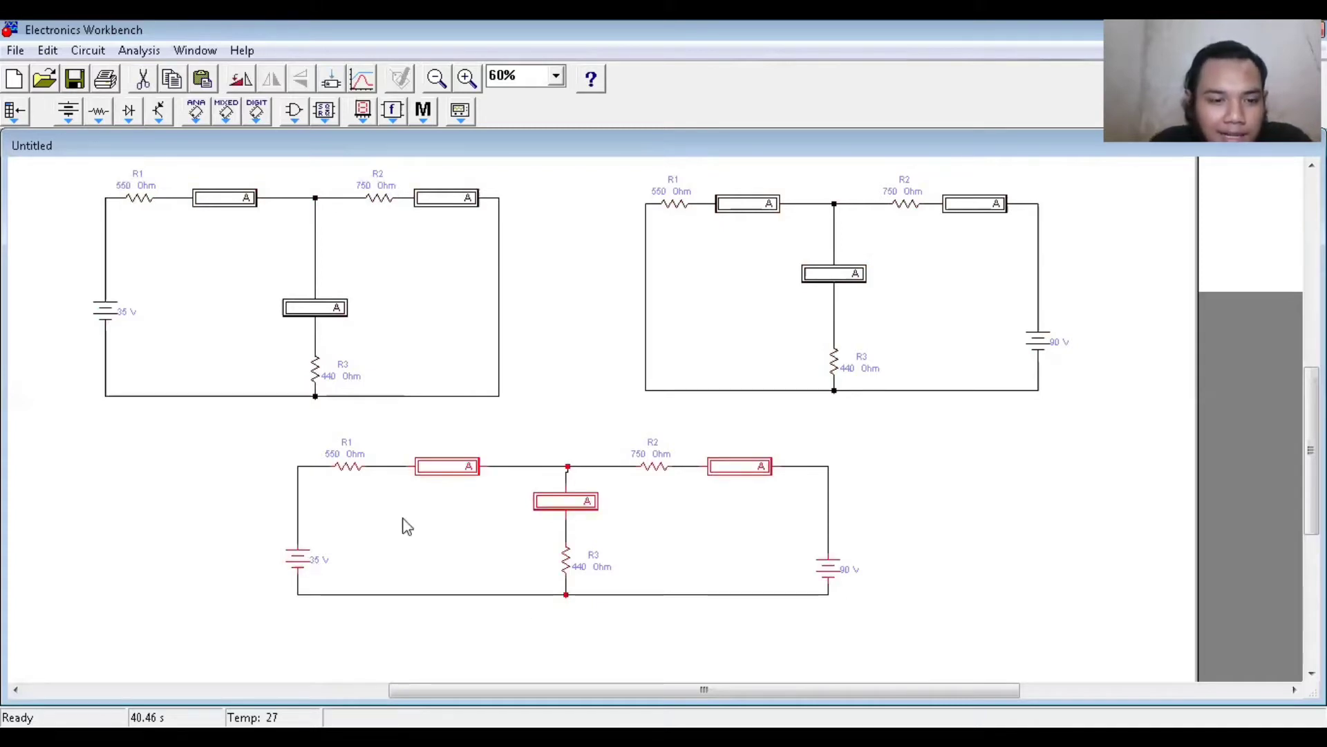
pyautogui.click(885, 659)
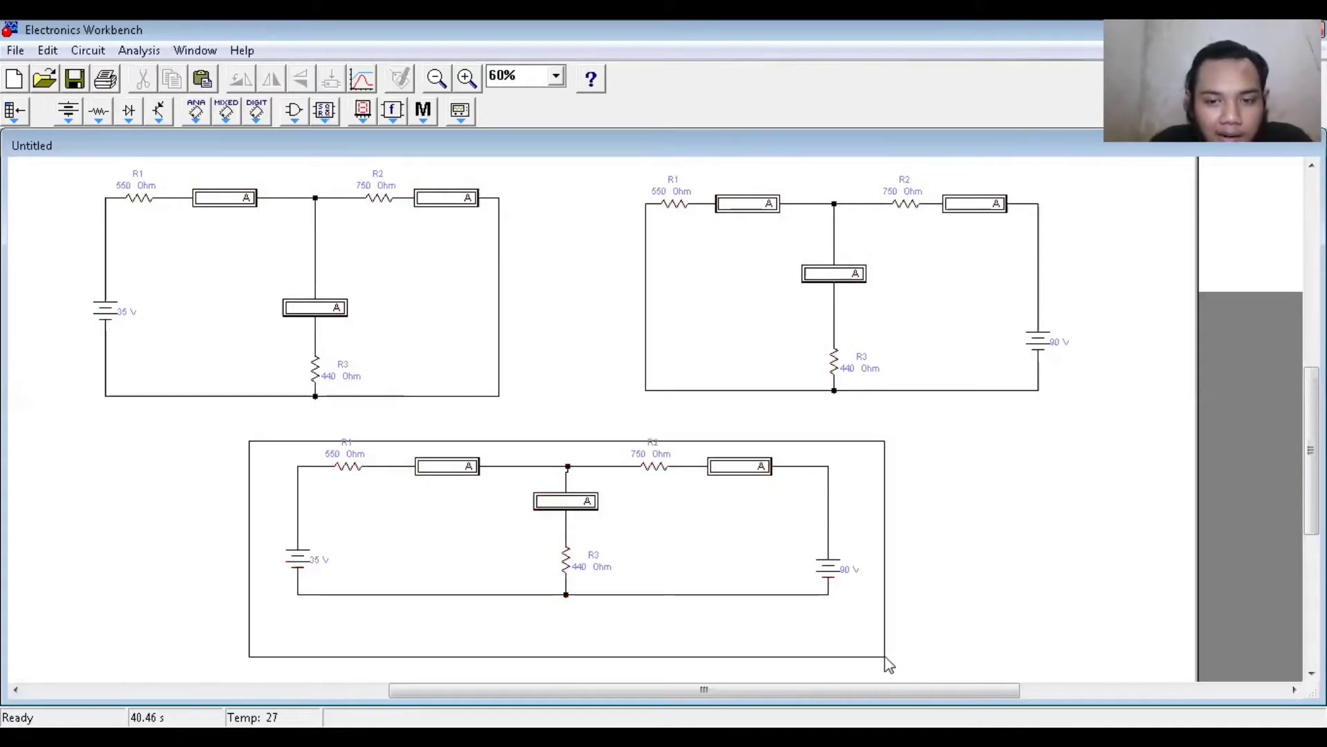
pyautogui.moveTo(210, 420); pyautogui.dragTo(893, 649)
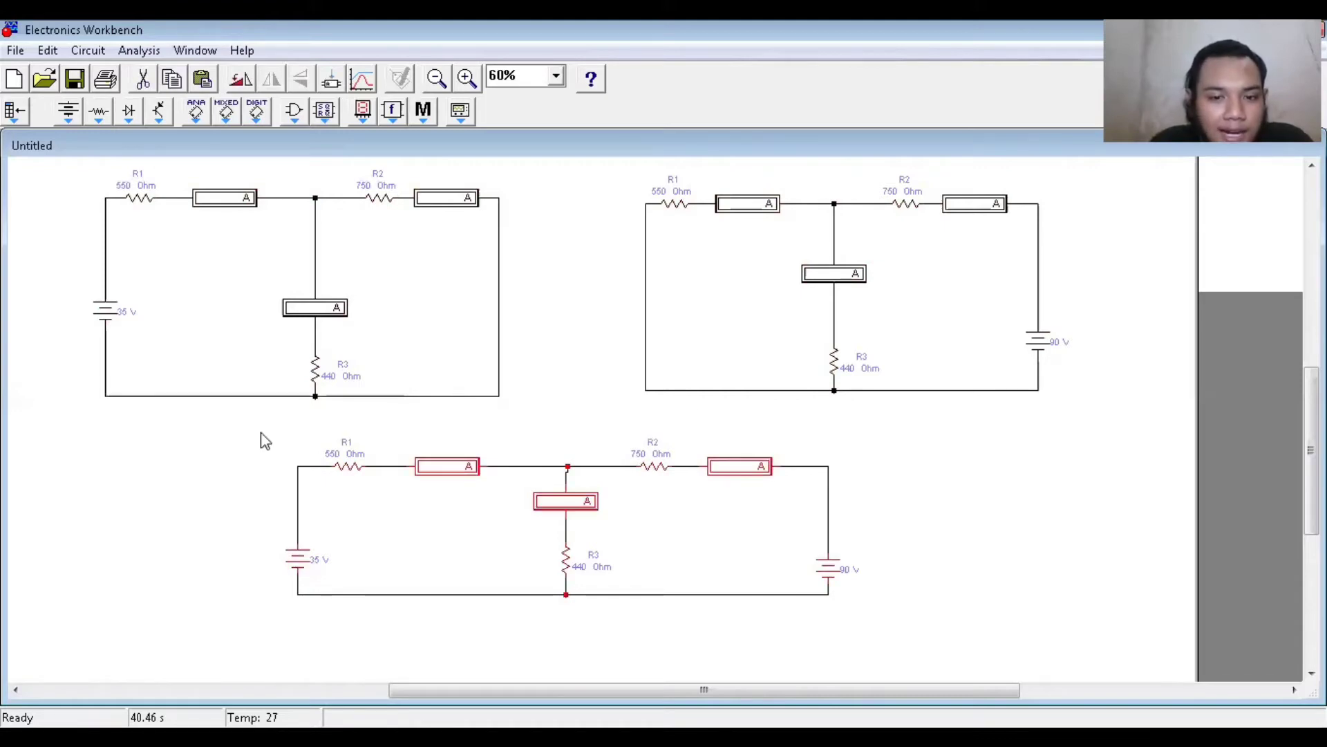
pyautogui.scroll(-3, 892, 554)
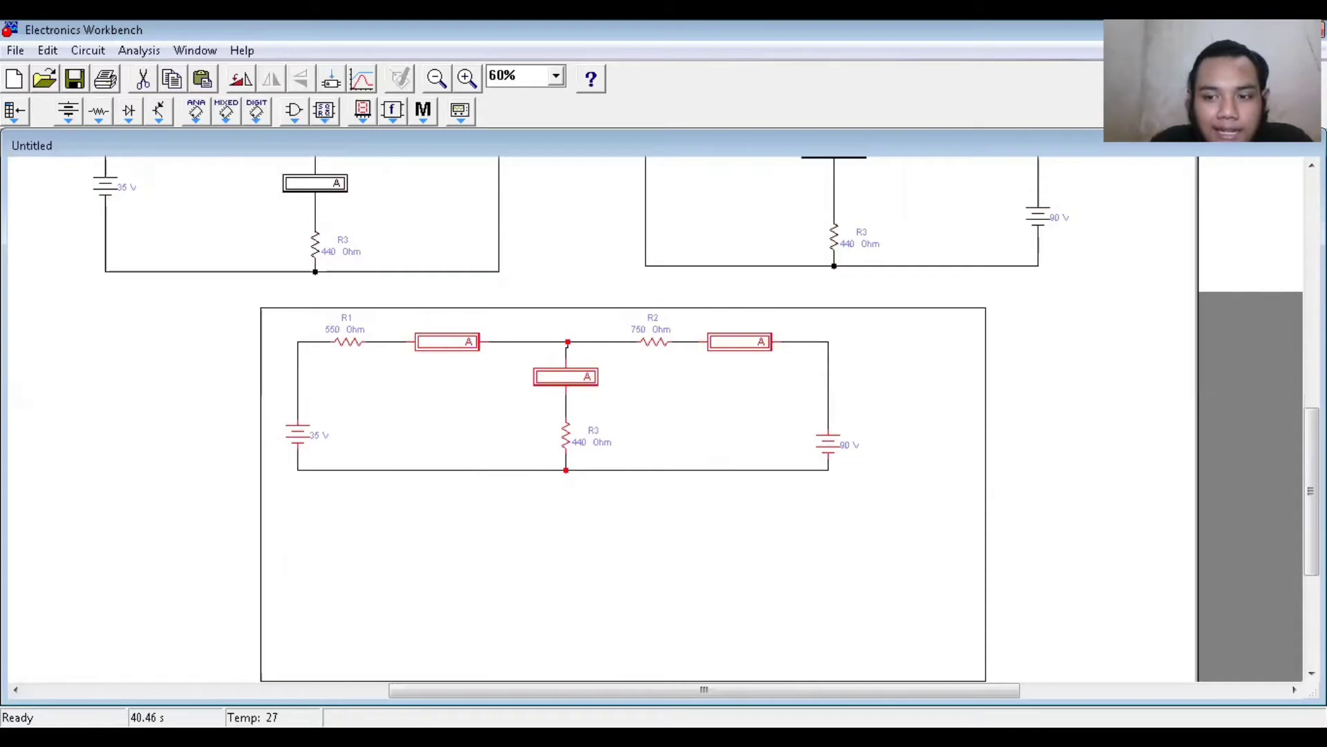
pyautogui.scroll(4, 1292, 445)
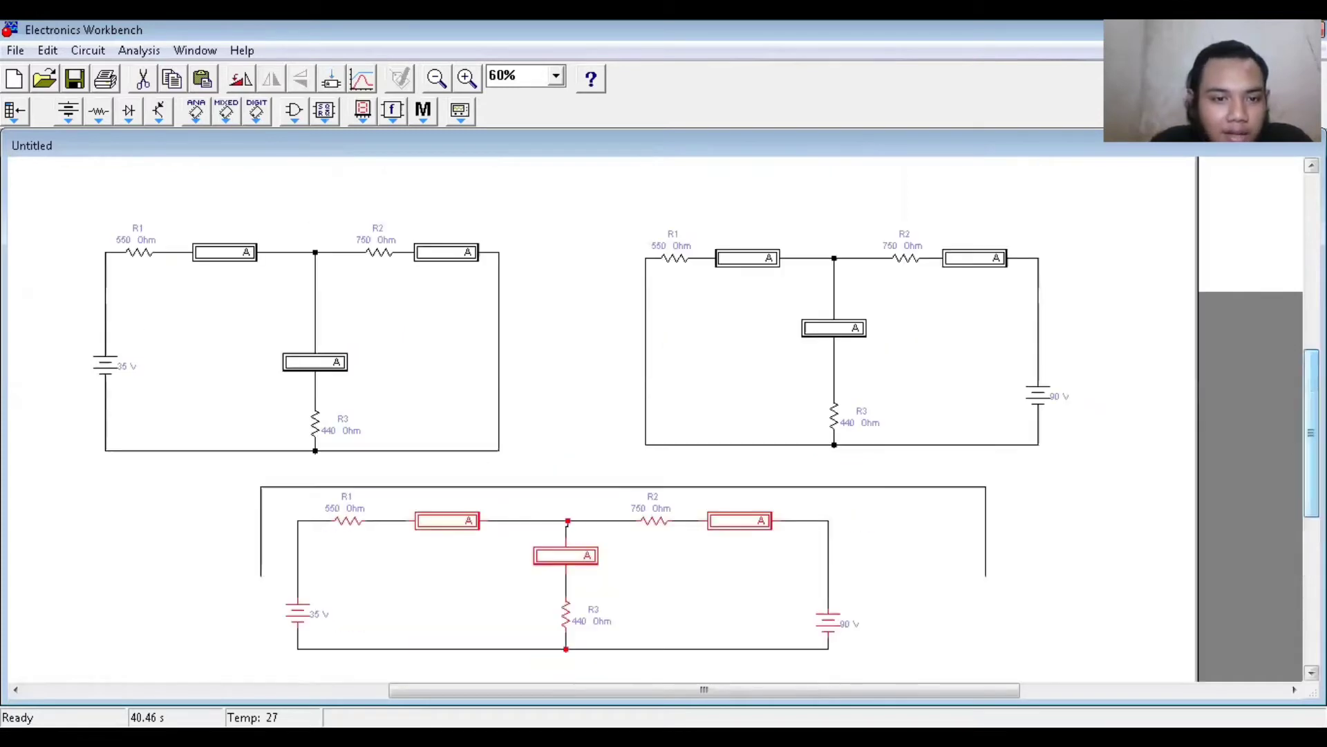
pyautogui.click(531, 288)
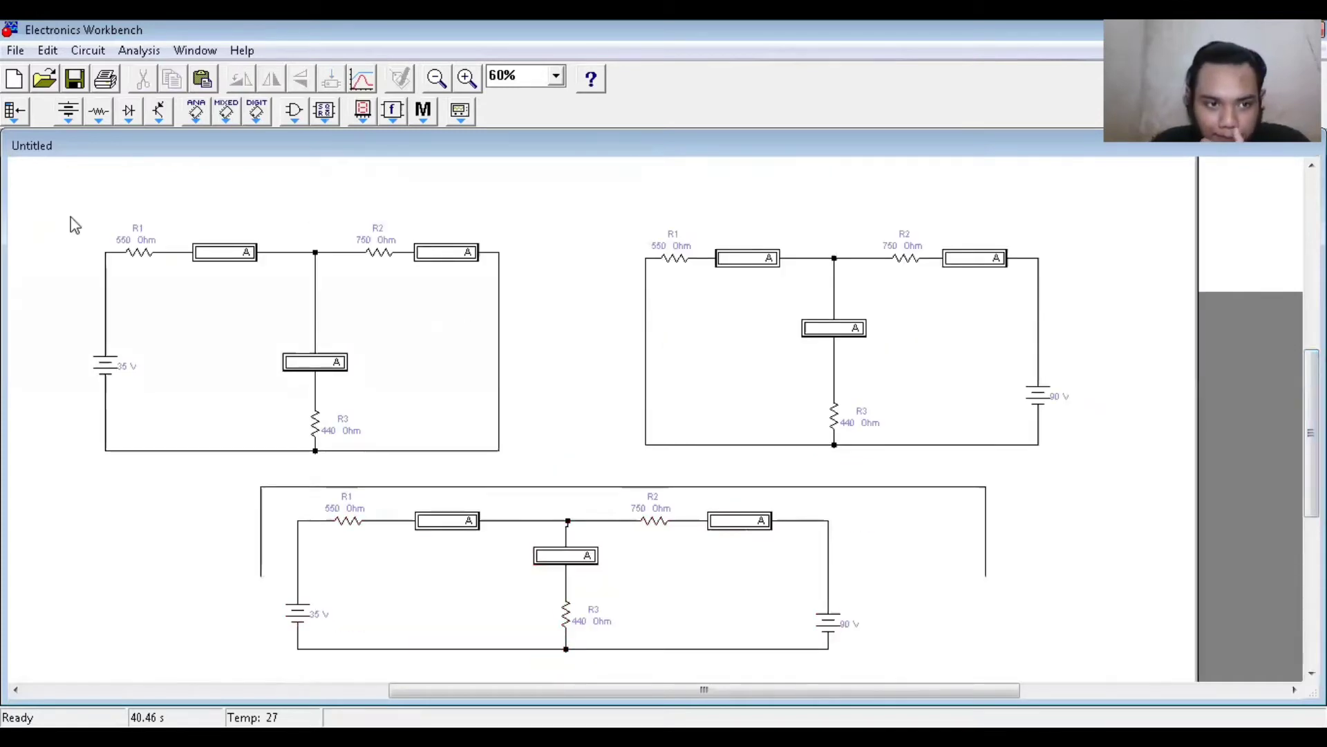
# Compare the two upper single-source circuits, the one with the 35 V battery and the one with the 90 V battery
pyautogui.moveTo(62, 207); pyautogui.dragTo(524, 468)
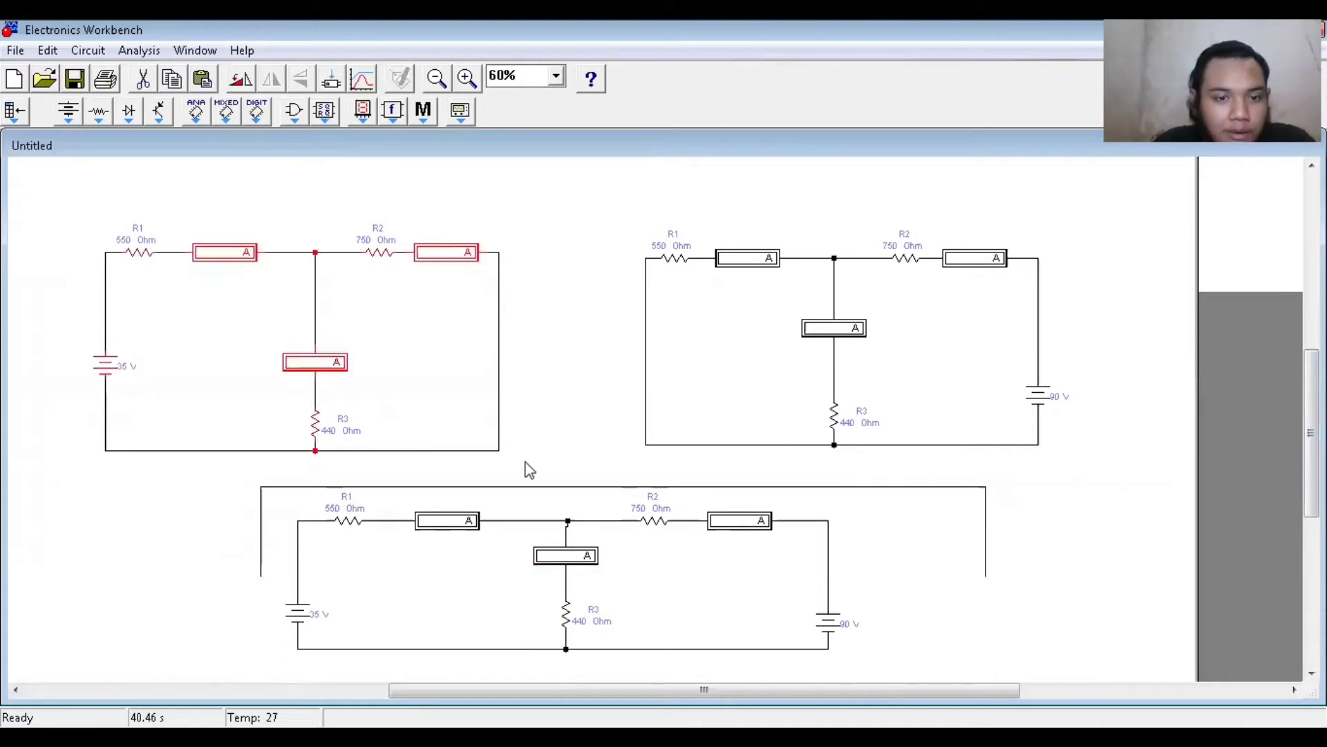
pyautogui.click(523, 477)
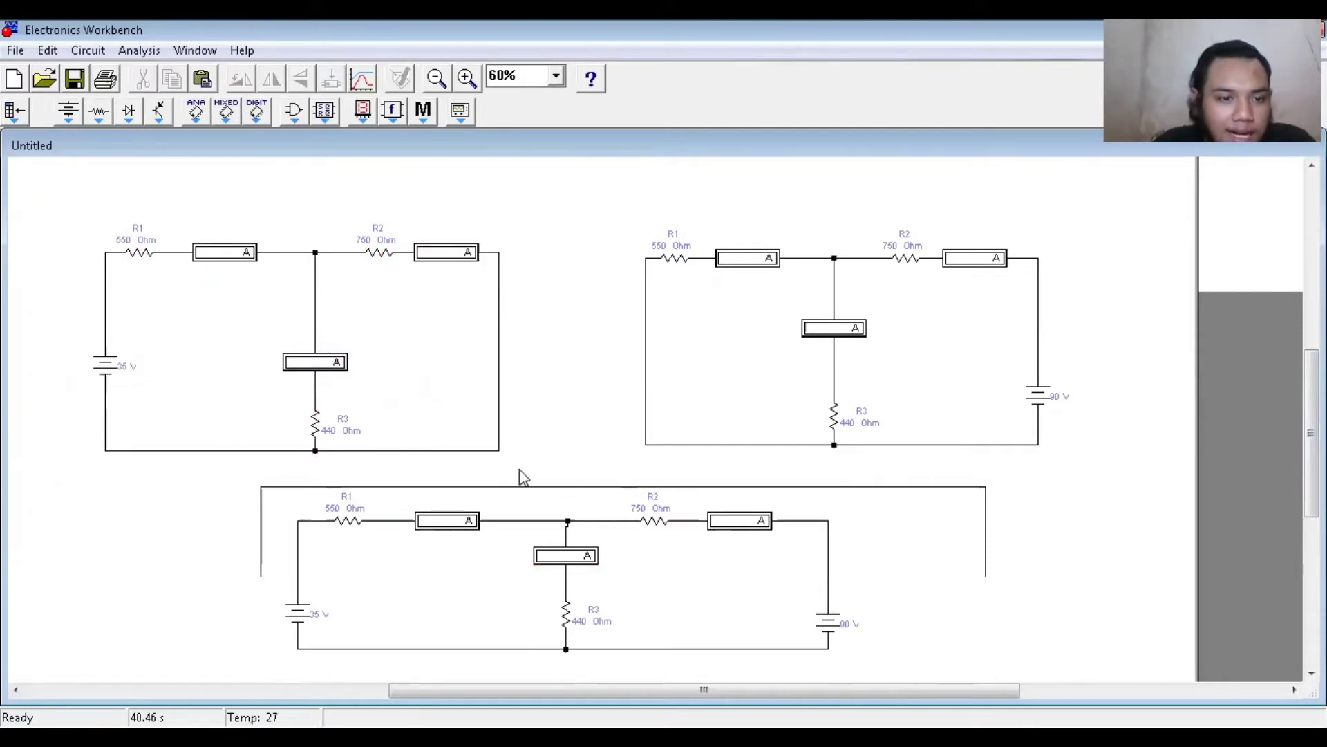
pyautogui.moveTo(30, 219); pyautogui.dragTo(515, 465)
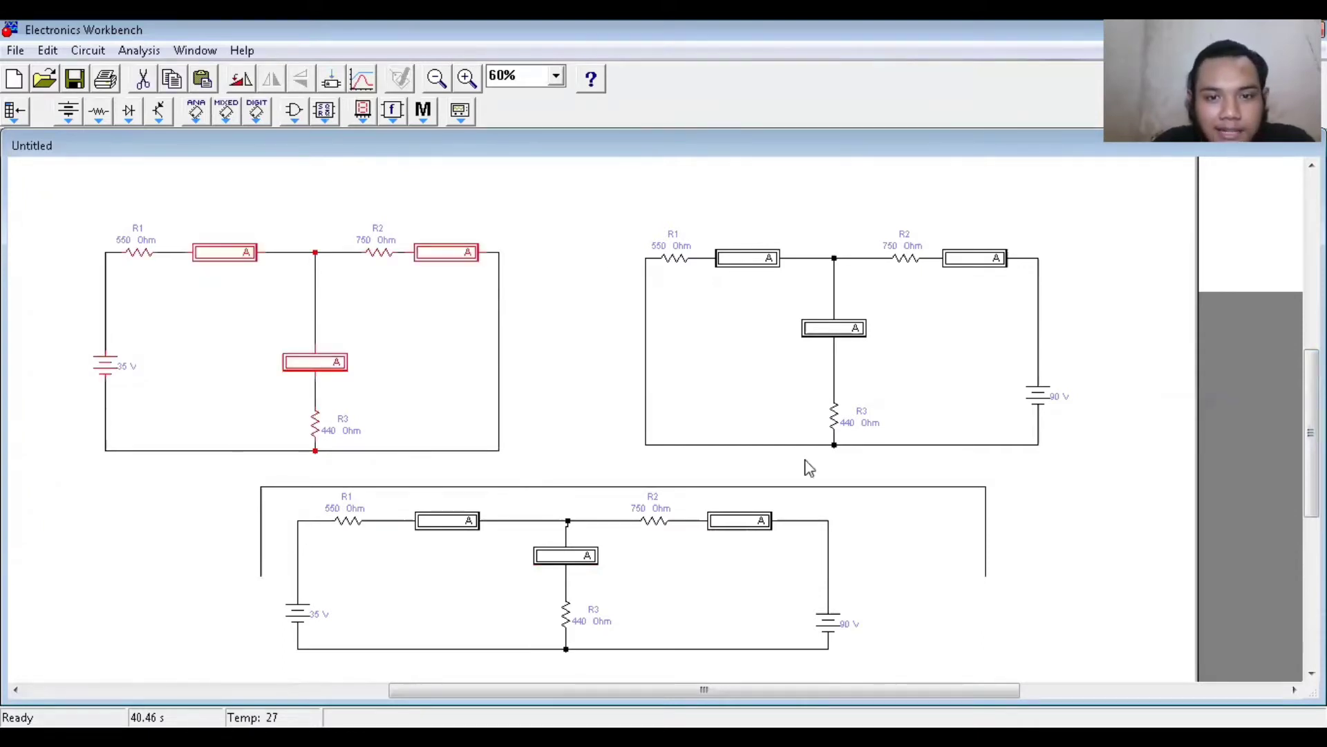
pyautogui.moveTo(620, 205); pyautogui.dragTo(1146, 488)
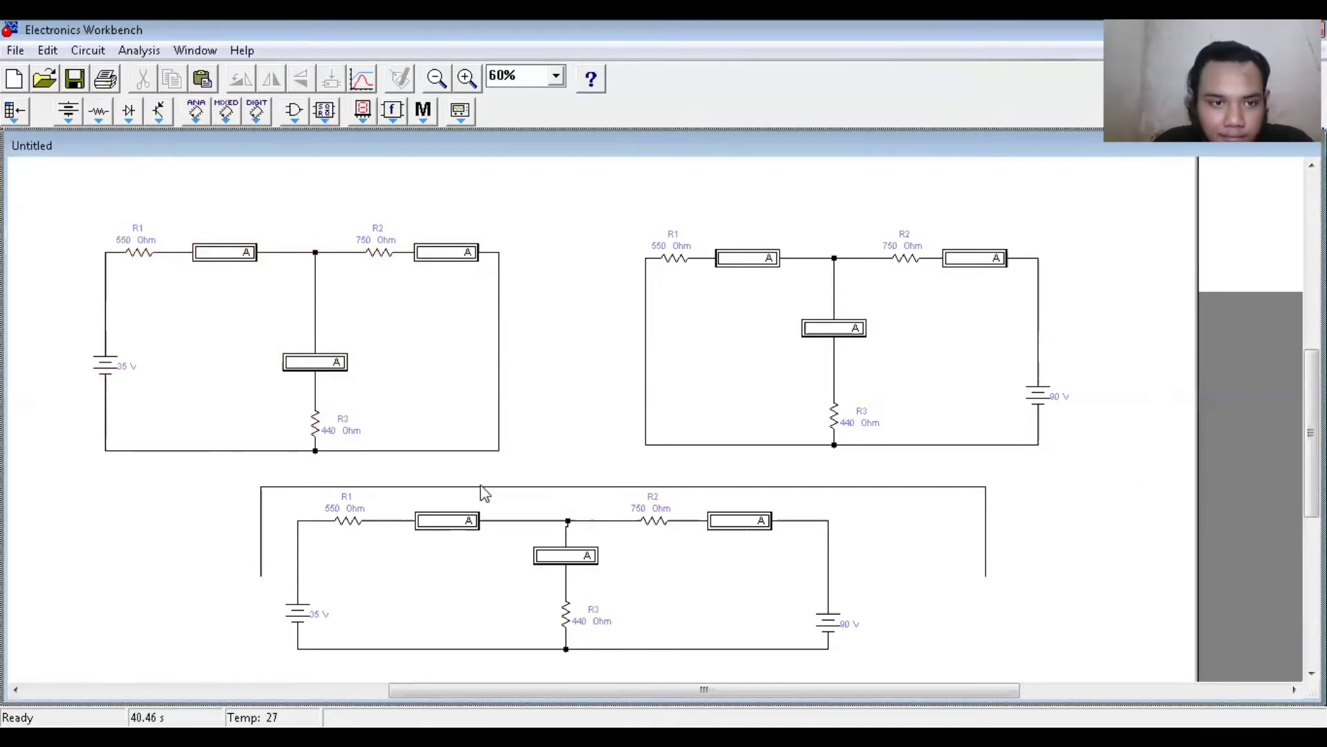
pyautogui.hscroll(-3, 193, 295)
pyautogui.moveTo(163, 225); pyautogui.dragTo(653, 472)
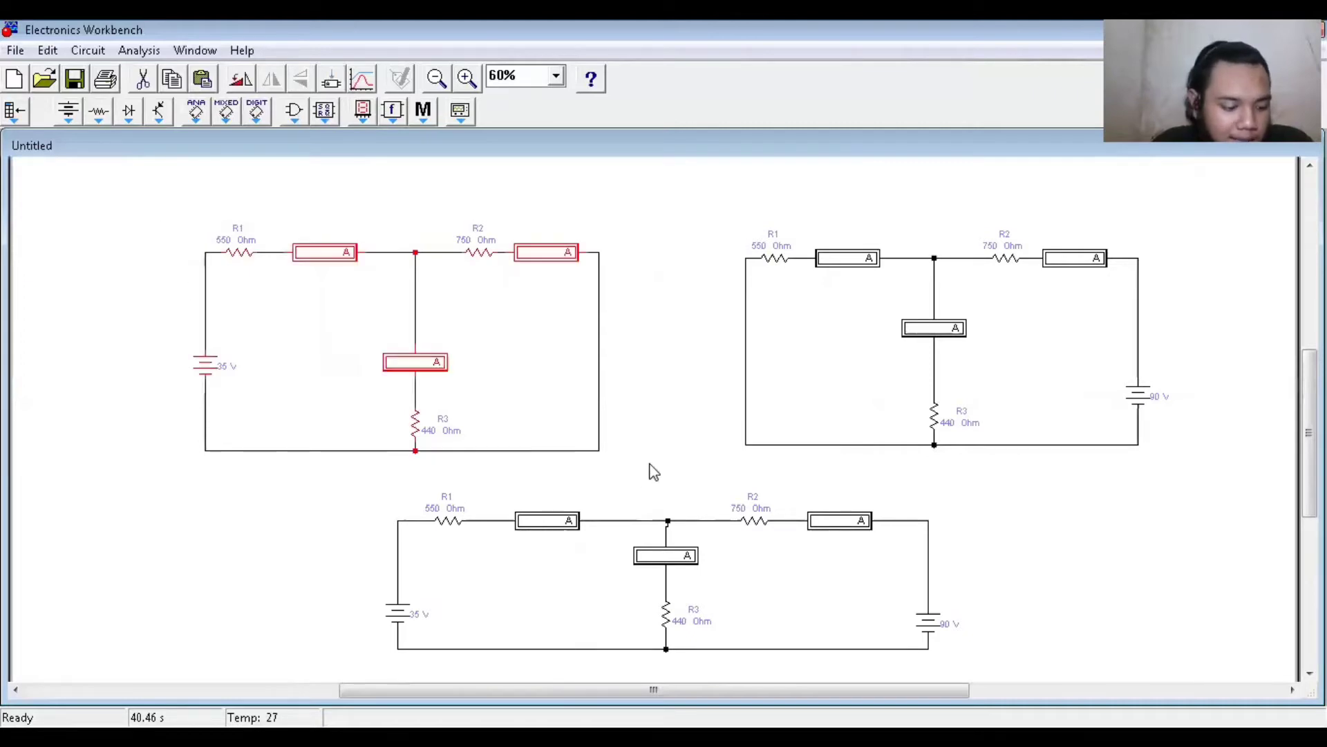
pyautogui.click(595, 338)
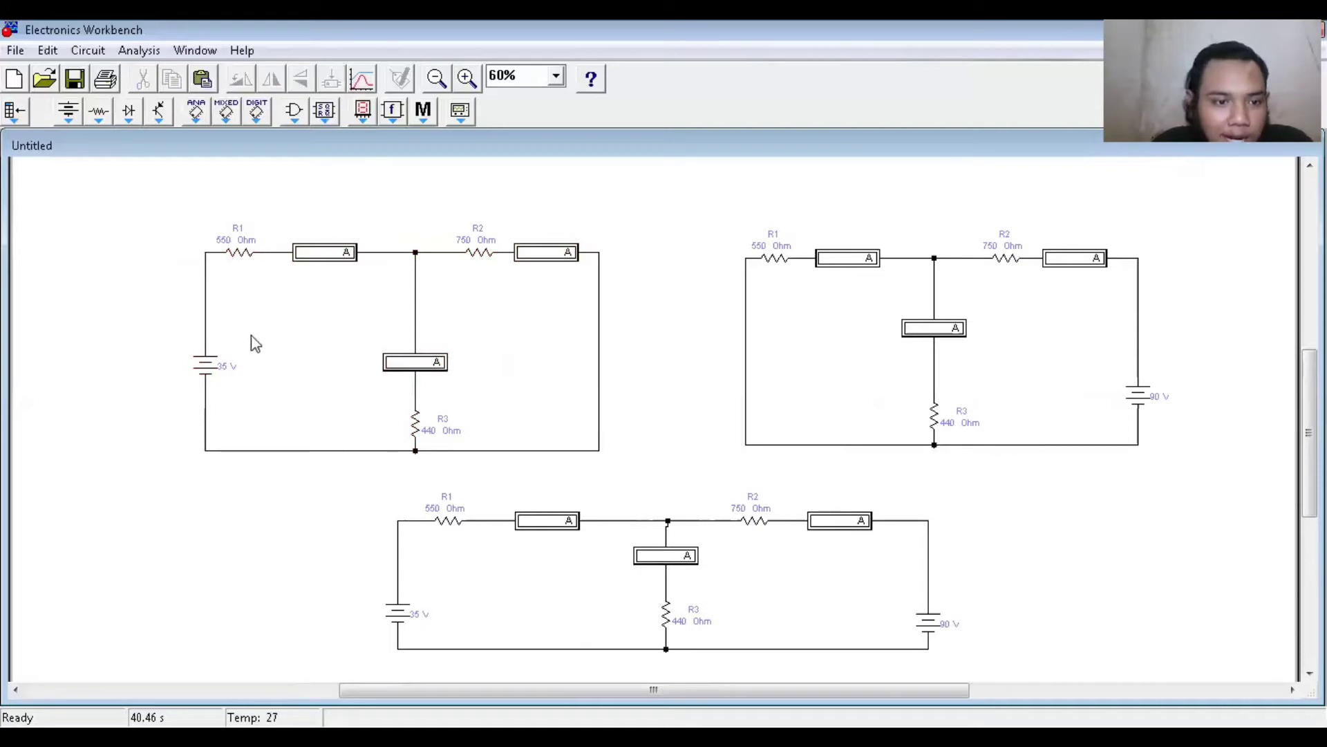
pyautogui.moveTo(267, 395); pyautogui.dragTo(268, 398)
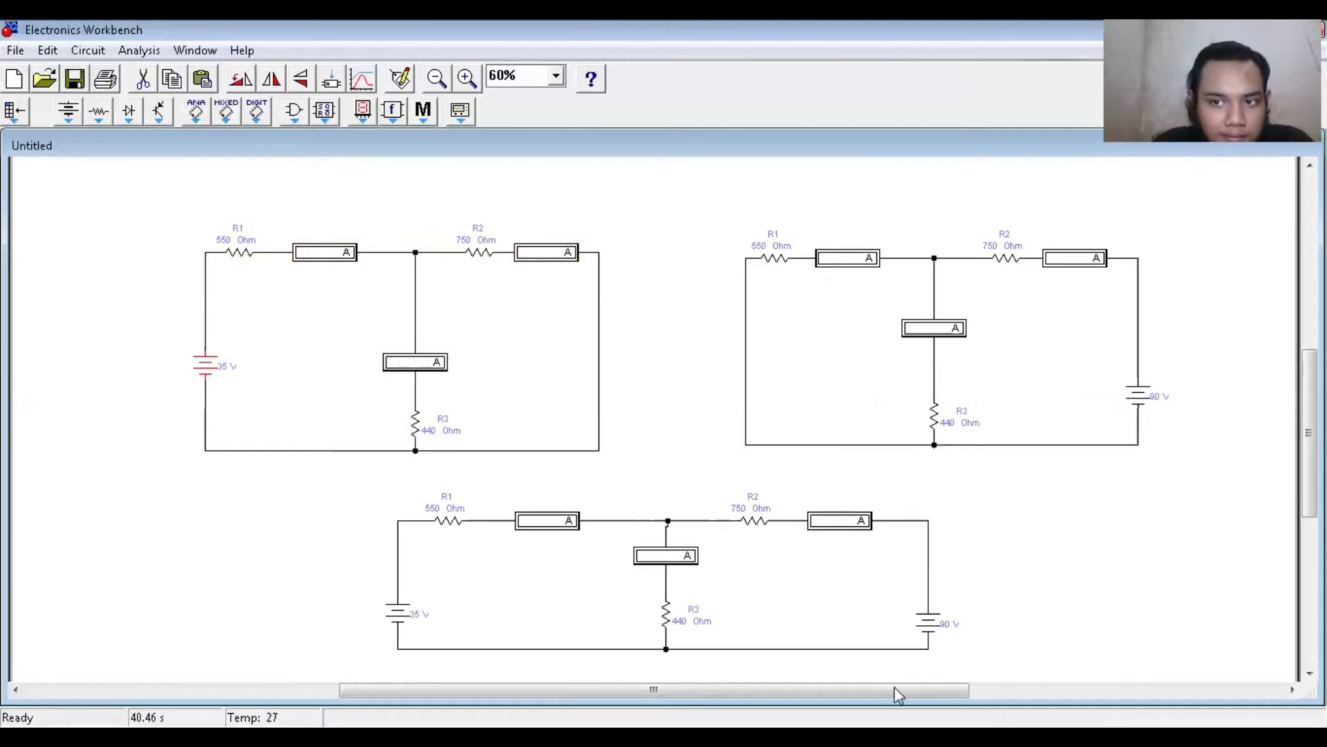
# Run the simulation of all three circuits and review R2, R1 and the battery in the 35 V circuit
pyautogui.hotkey('ctrl', 'g')
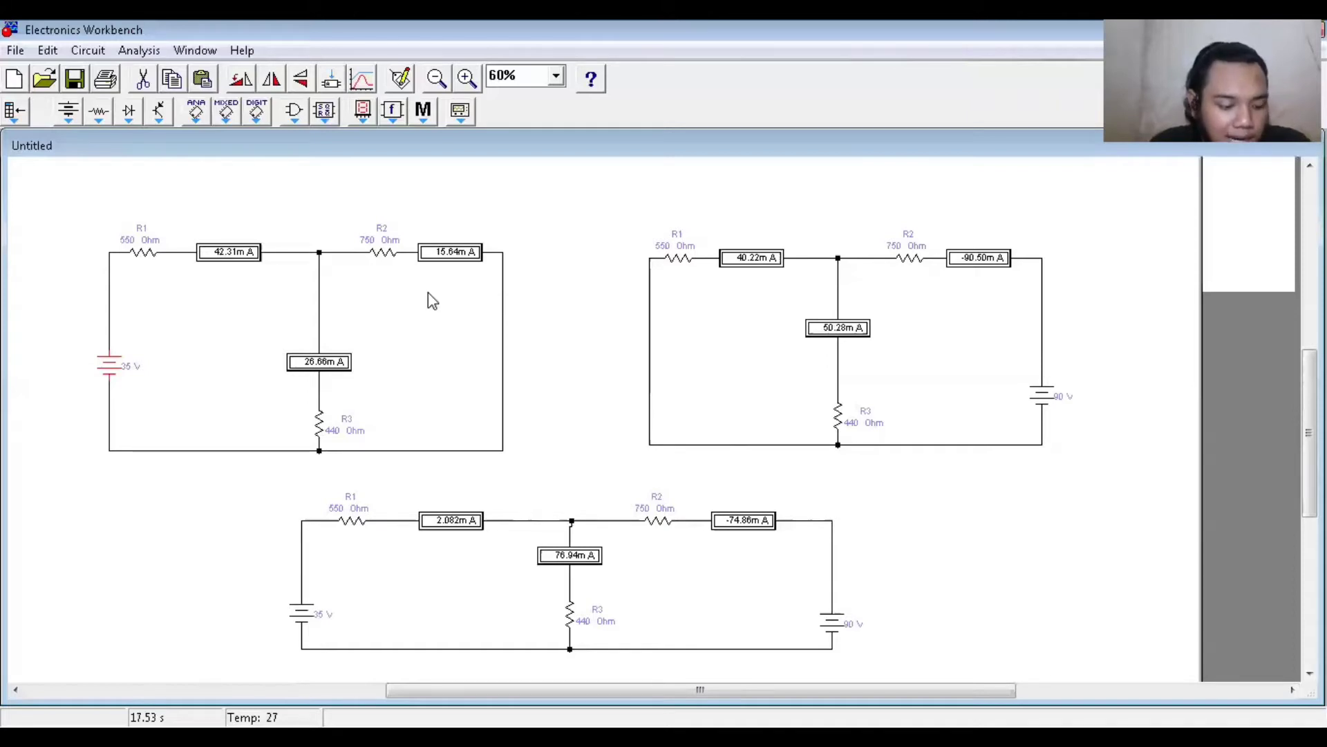
pyautogui.moveTo(352, 215); pyautogui.dragTo(397, 264)
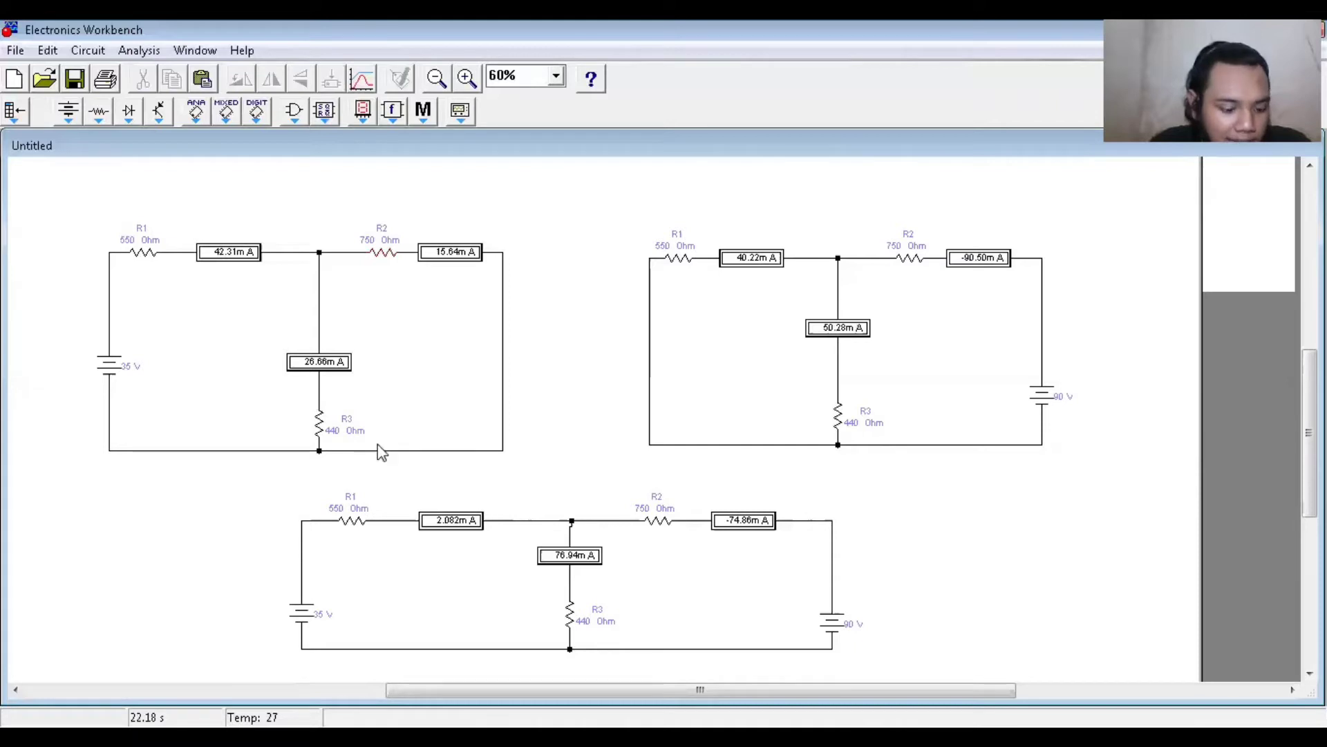
pyautogui.click(68, 235)
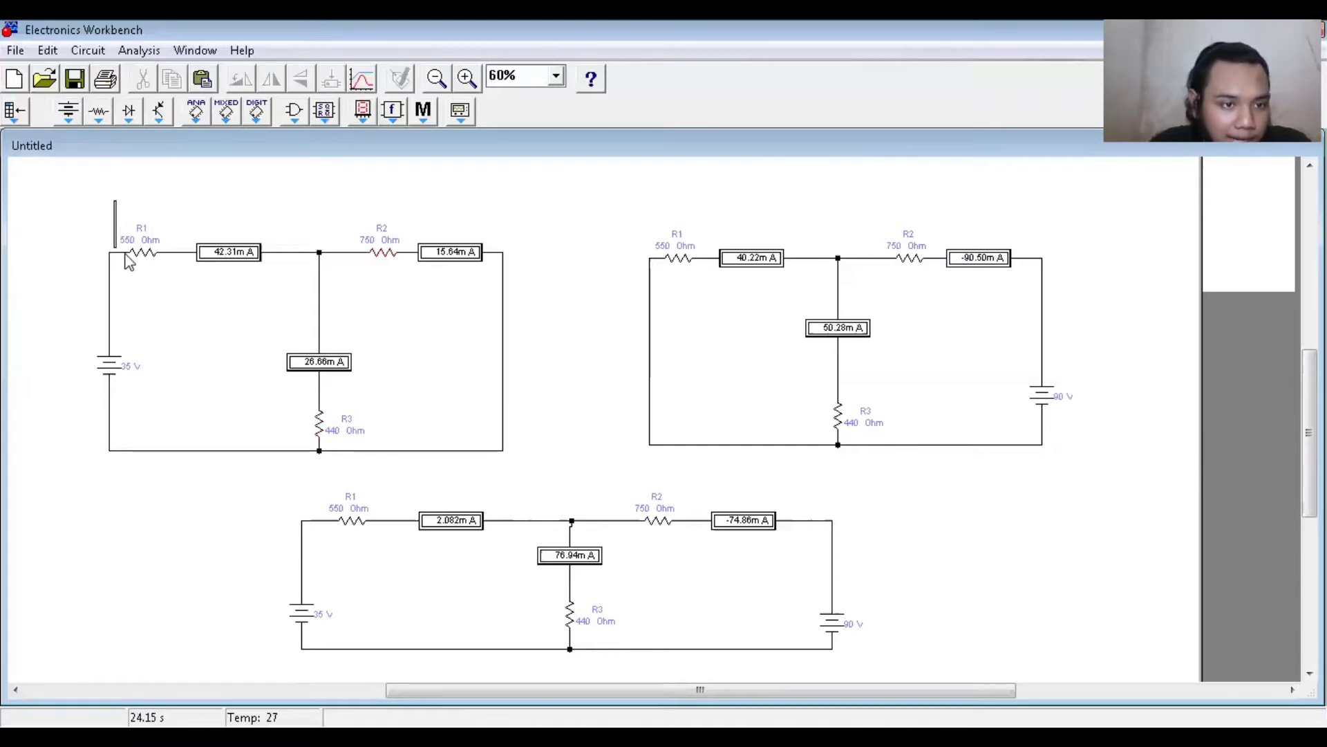
pyautogui.moveTo(170, 273); pyautogui.dragTo(170, 275)
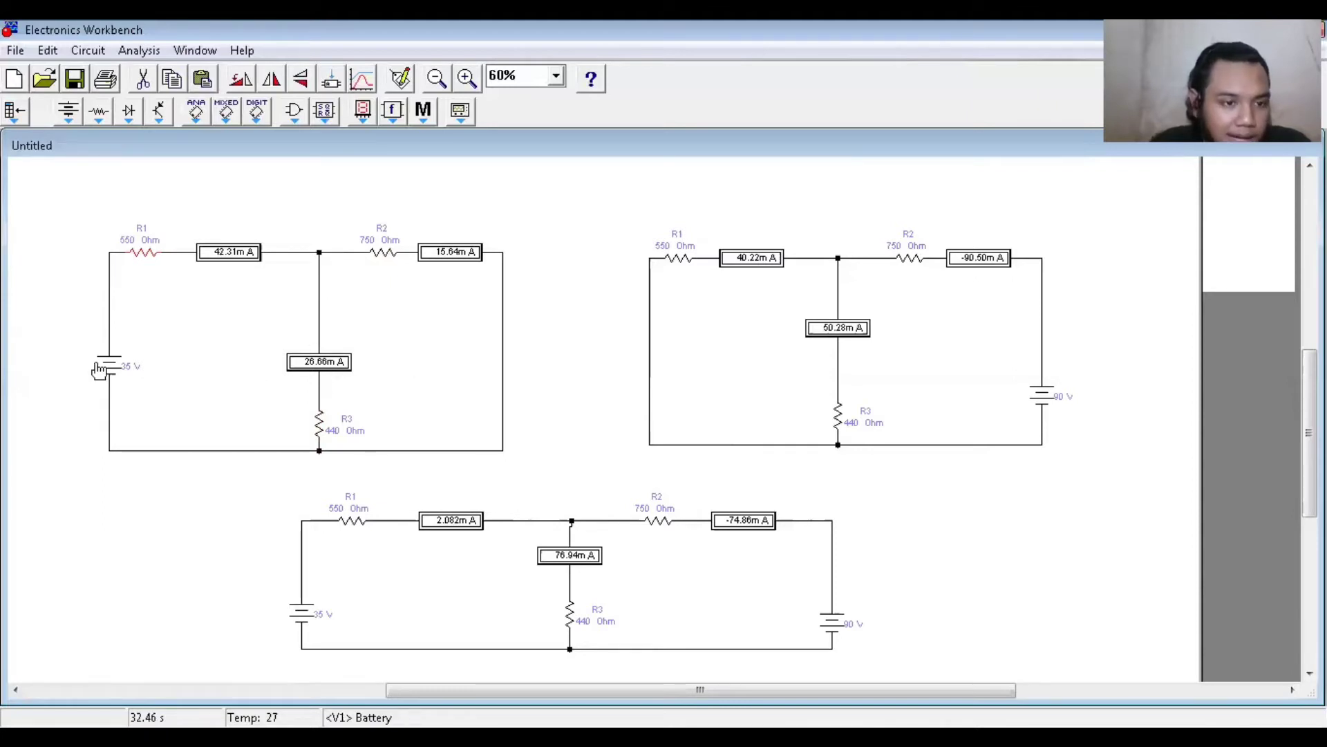
pyautogui.moveTo(72, 332); pyautogui.dragTo(168, 414)
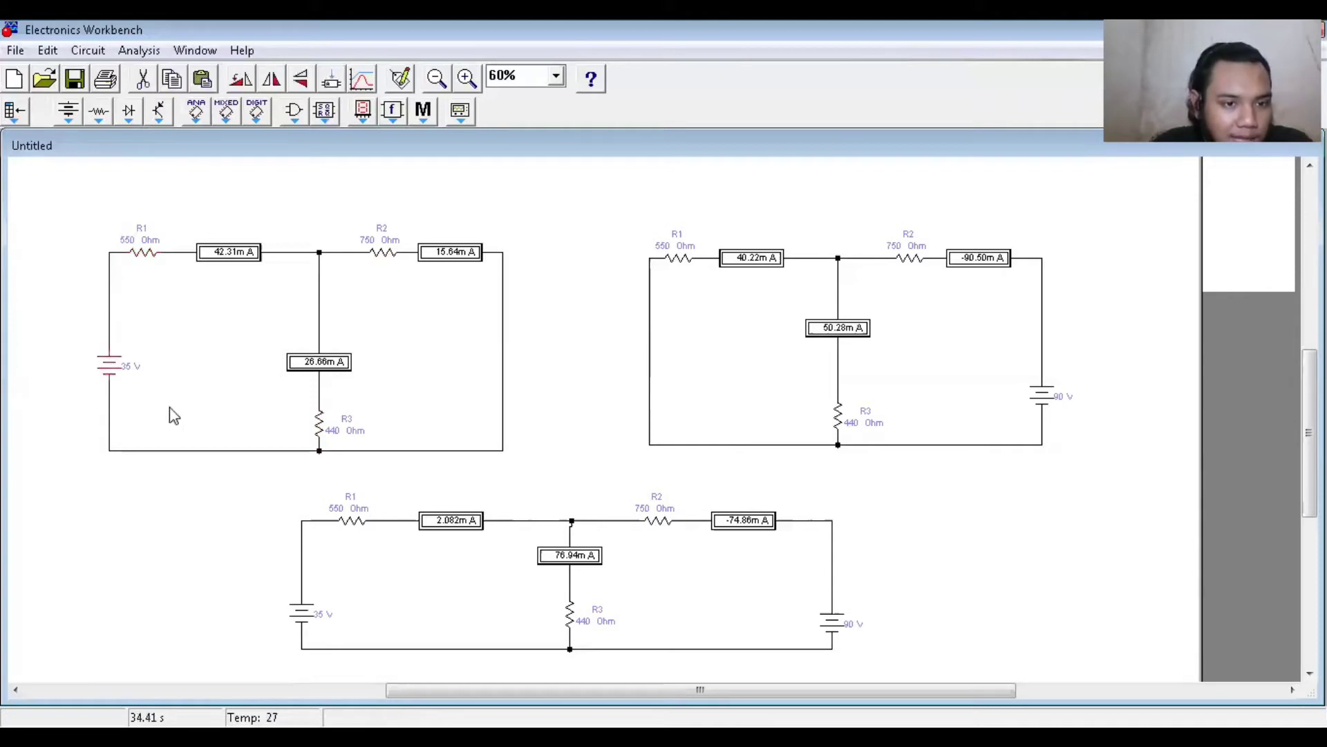
pyautogui.click(206, 210)
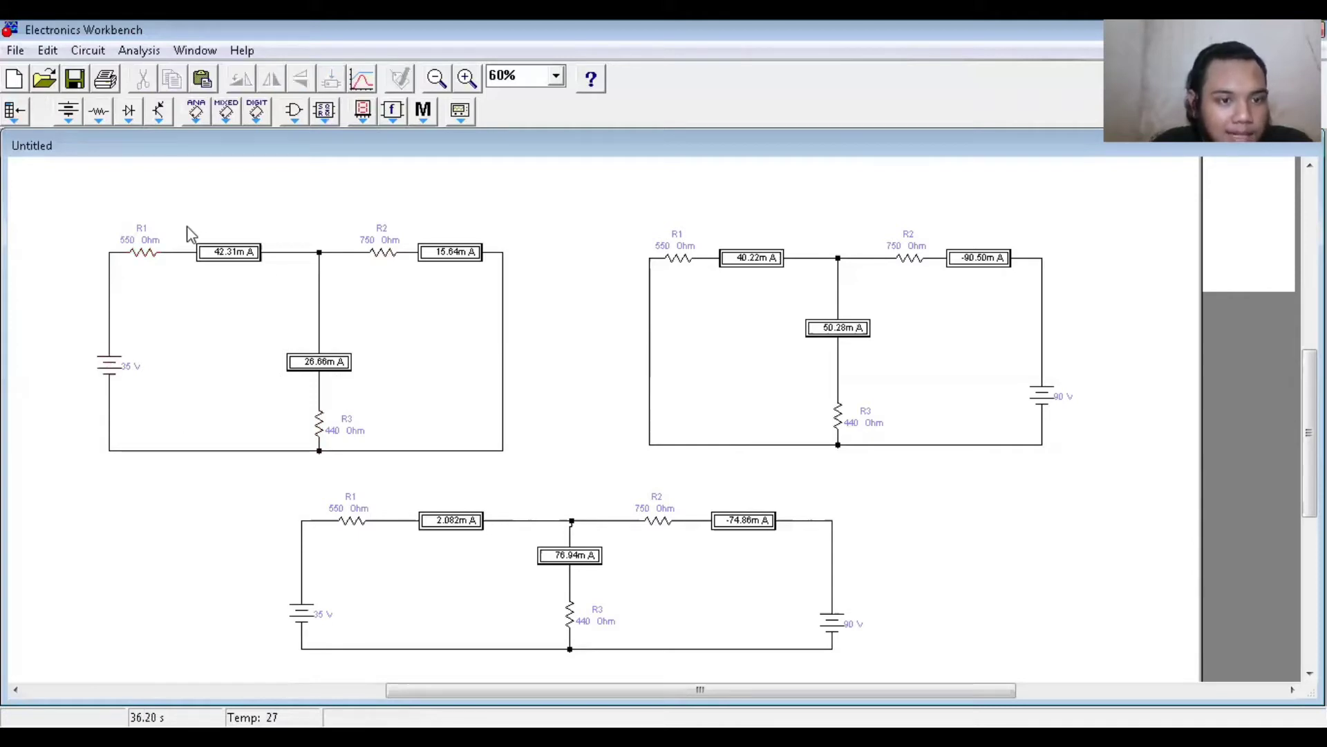
# Examine the current readings in the 35 V circuit on the ammeters beside R1, beside R2 and above R3
pyautogui.moveTo(187, 227); pyautogui.dragTo(281, 278)
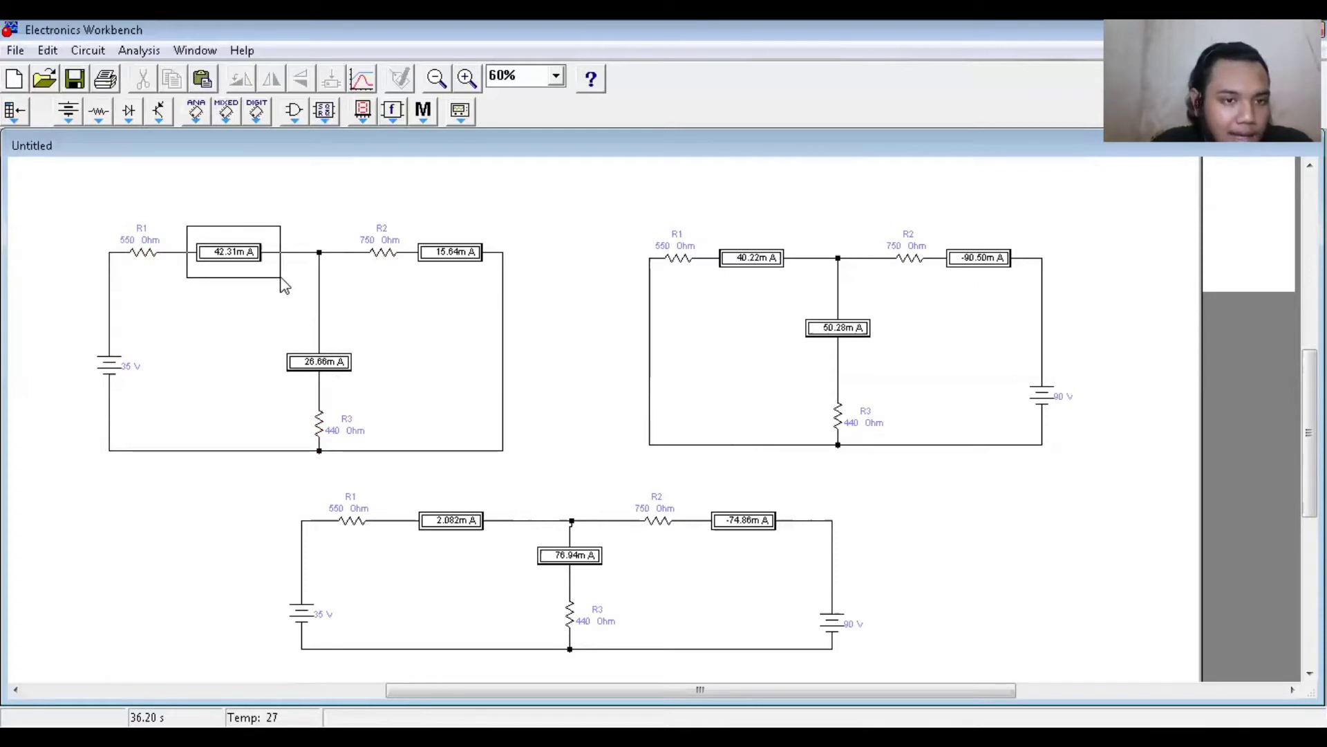
pyautogui.moveTo(281, 278); pyautogui.dragTo(281, 278)
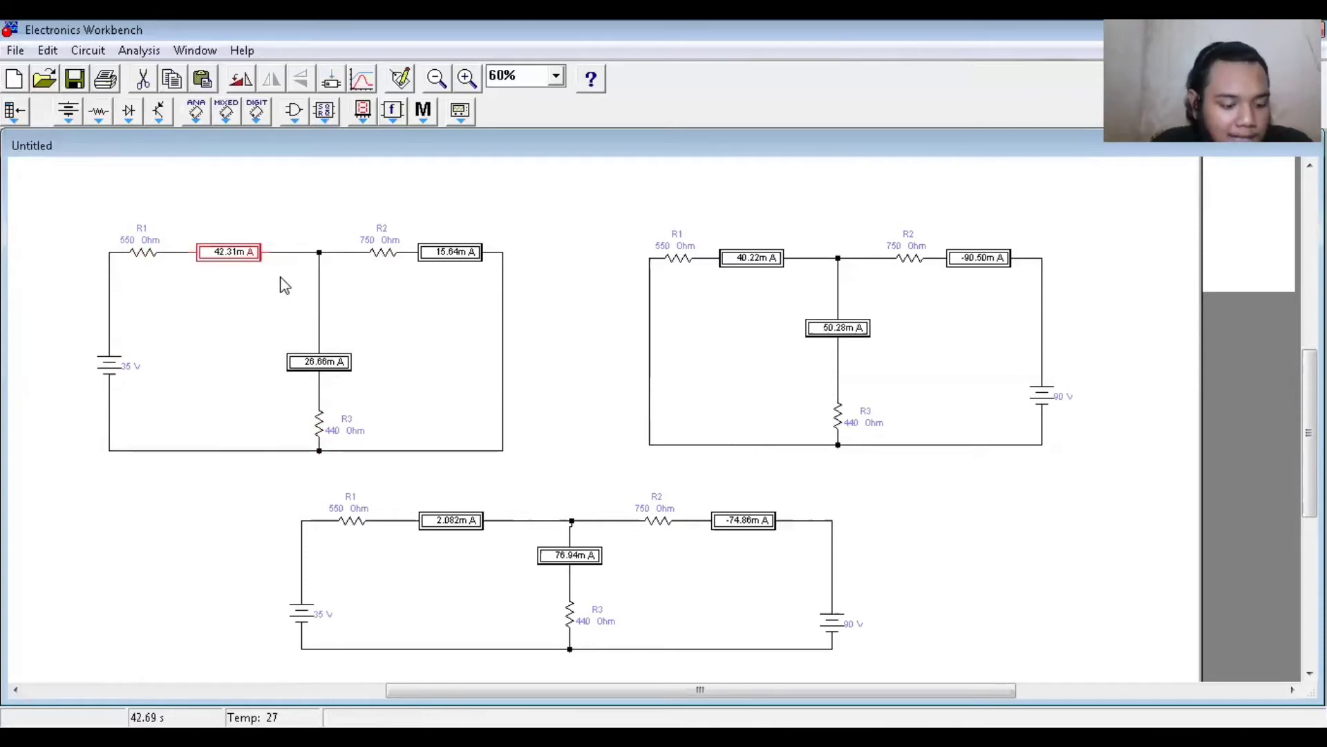
pyautogui.moveTo(177, 232); pyautogui.dragTo(278, 288)
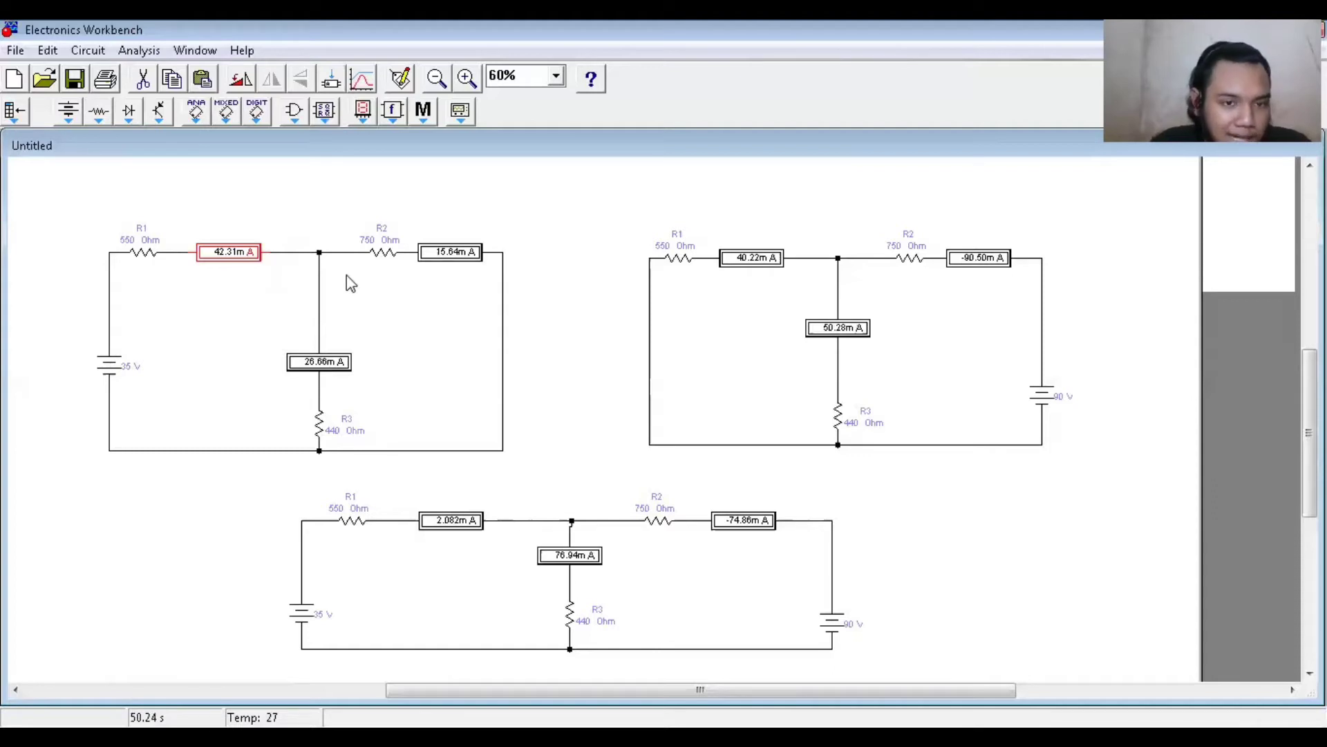
pyautogui.moveTo(420, 232); pyautogui.dragTo(487, 282)
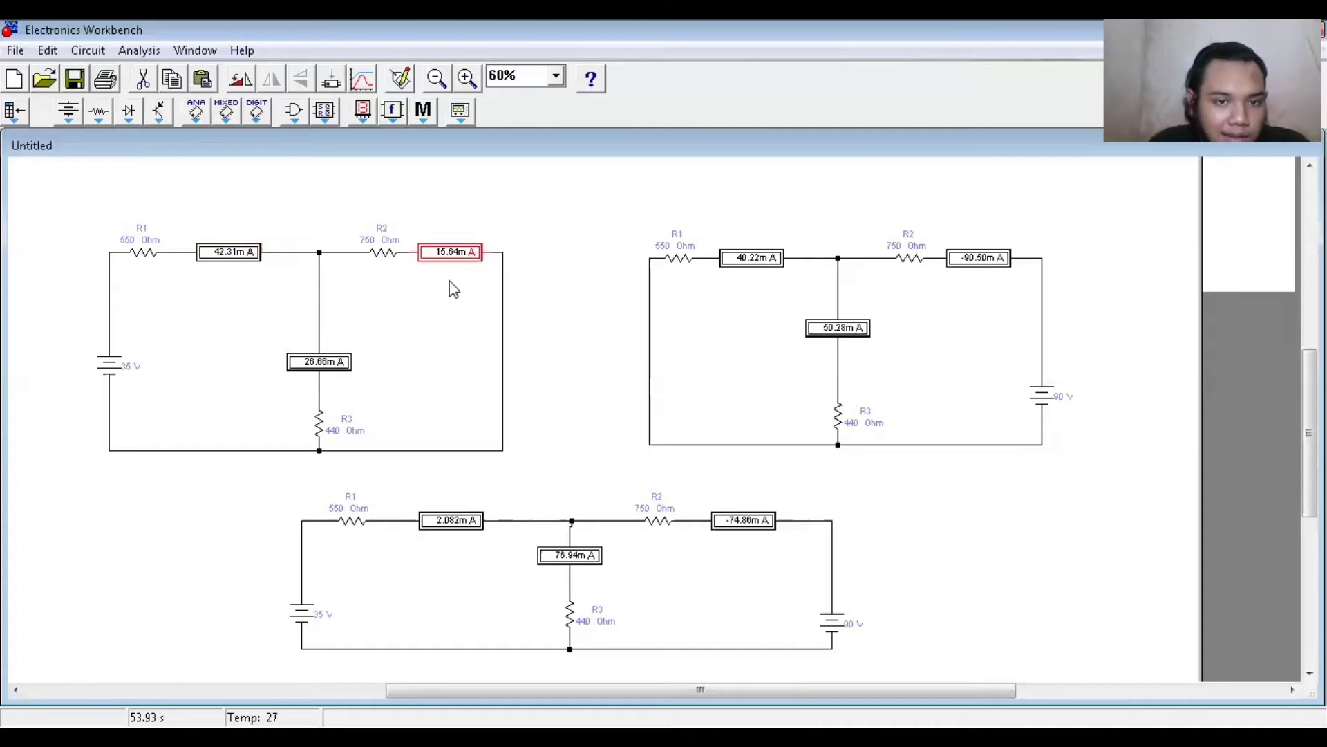
pyautogui.click(450, 287)
pyautogui.click(497, 294)
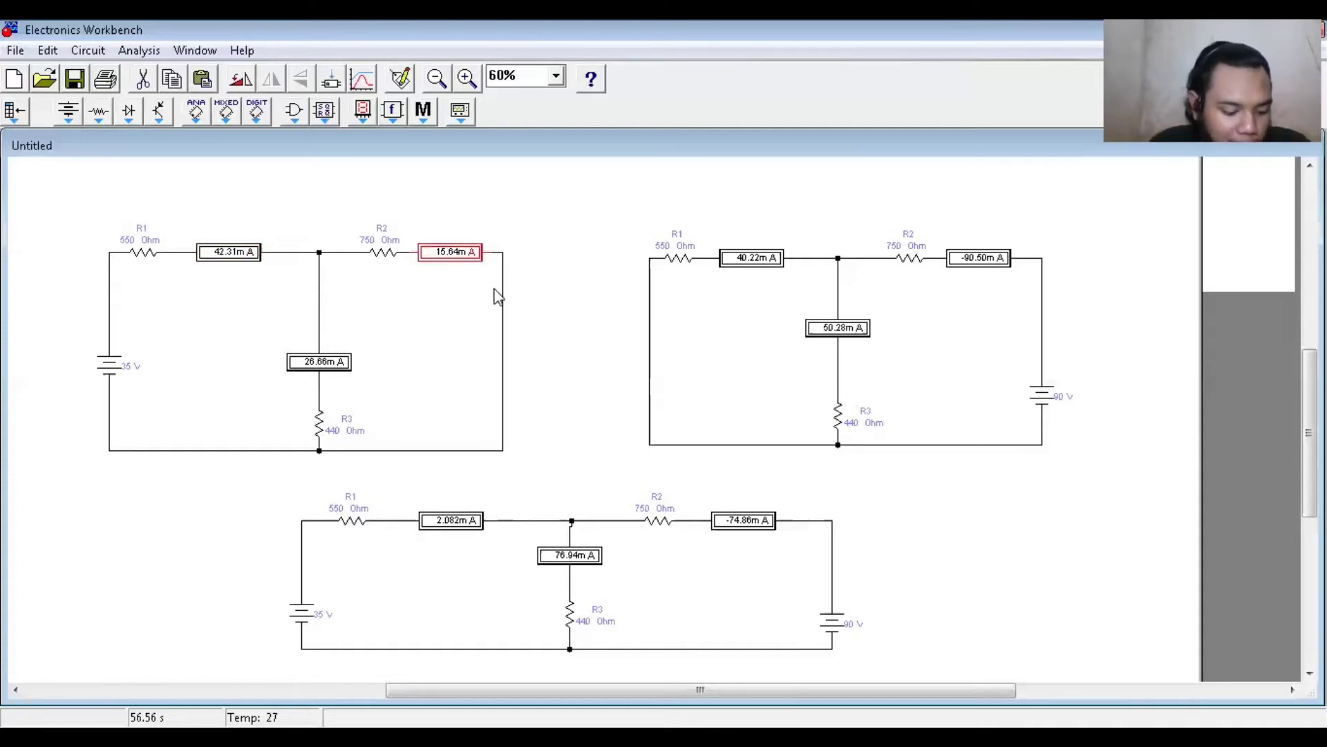
pyautogui.click(542, 320)
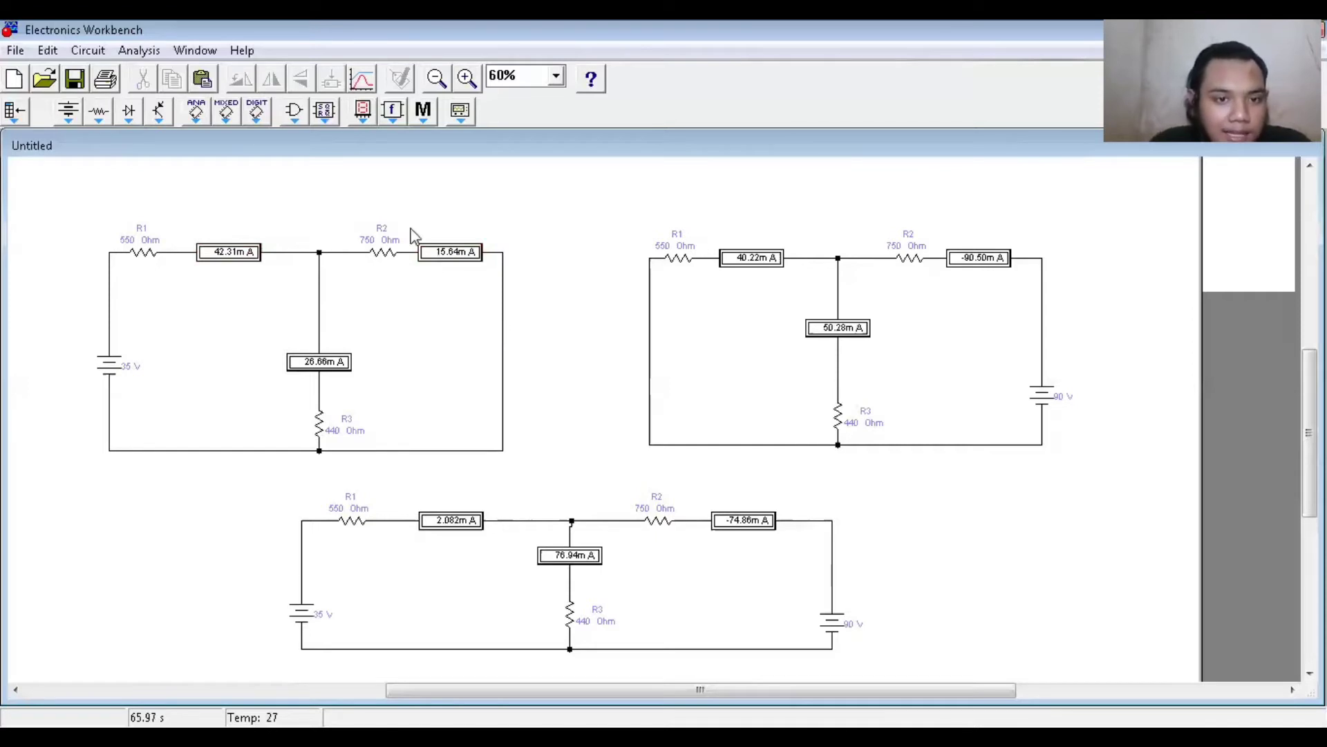
pyautogui.moveTo(414, 224); pyautogui.dragTo(490, 277)
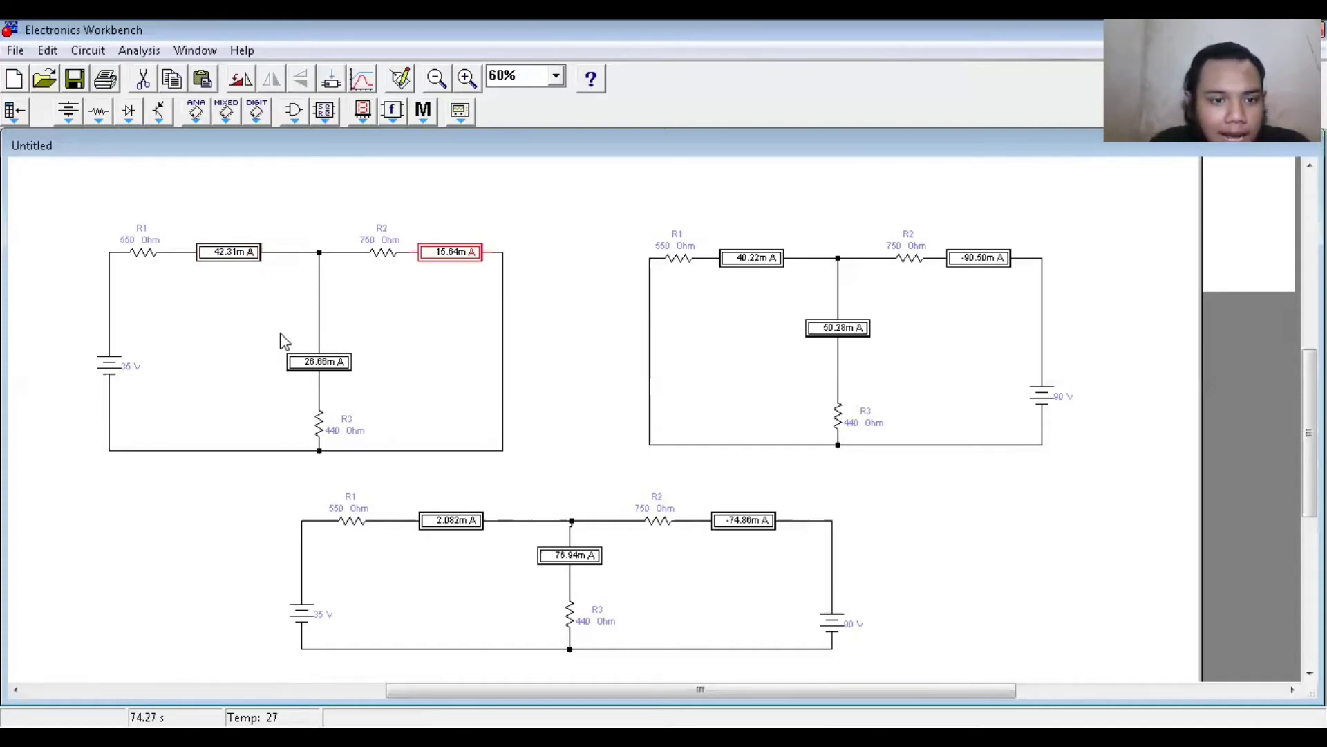
pyautogui.moveTo(280, 333); pyautogui.dragTo(376, 399)
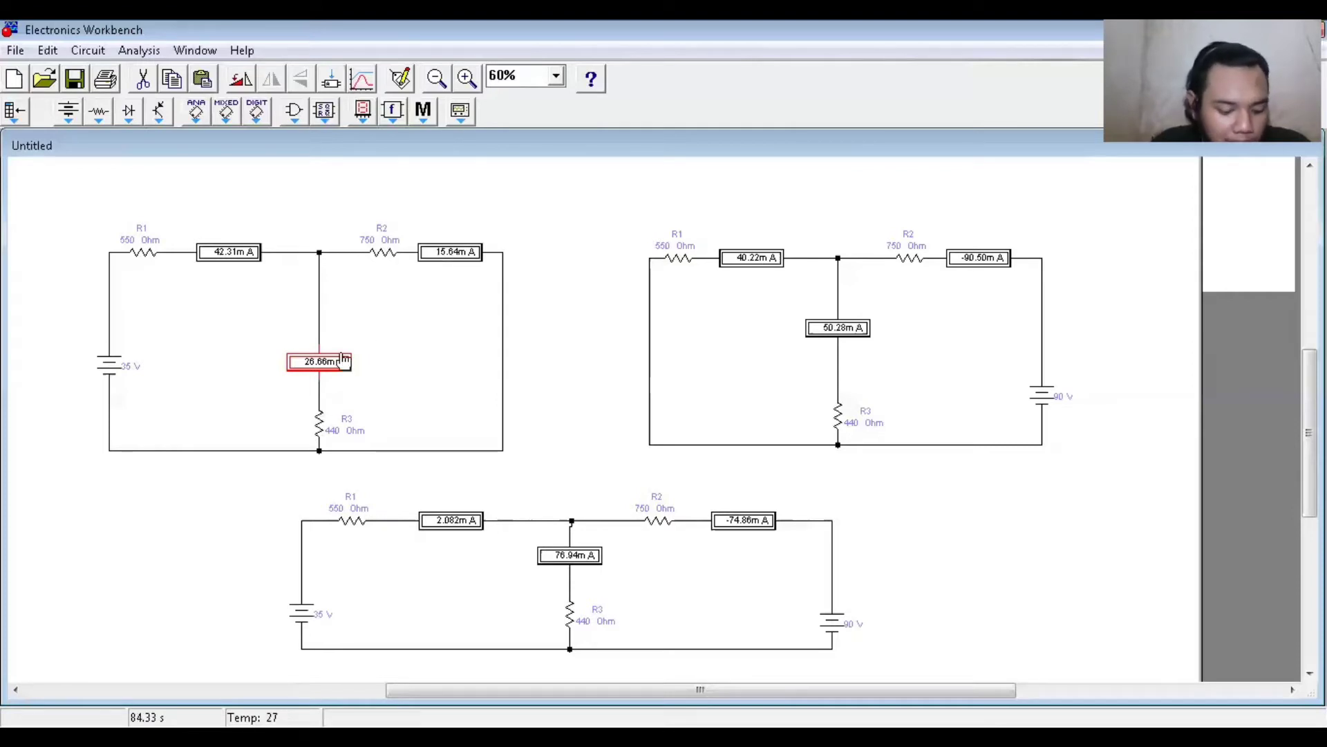
# Review the 35 V circuit and its ammeter above R3, and bring the 90 V circuit fully into view
pyautogui.moveTo(272, 325); pyautogui.dragTo(415, 398)
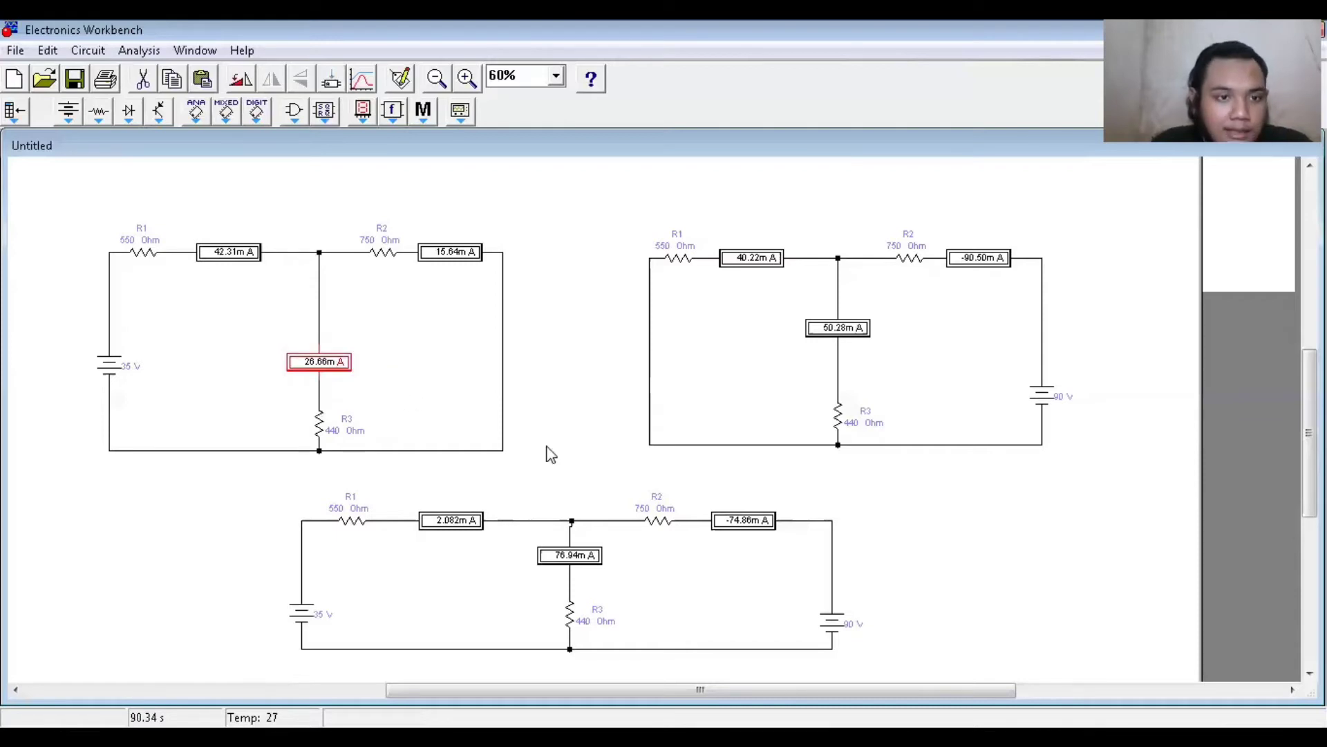
pyautogui.moveTo(16, 204); pyautogui.dragTo(619, 468)
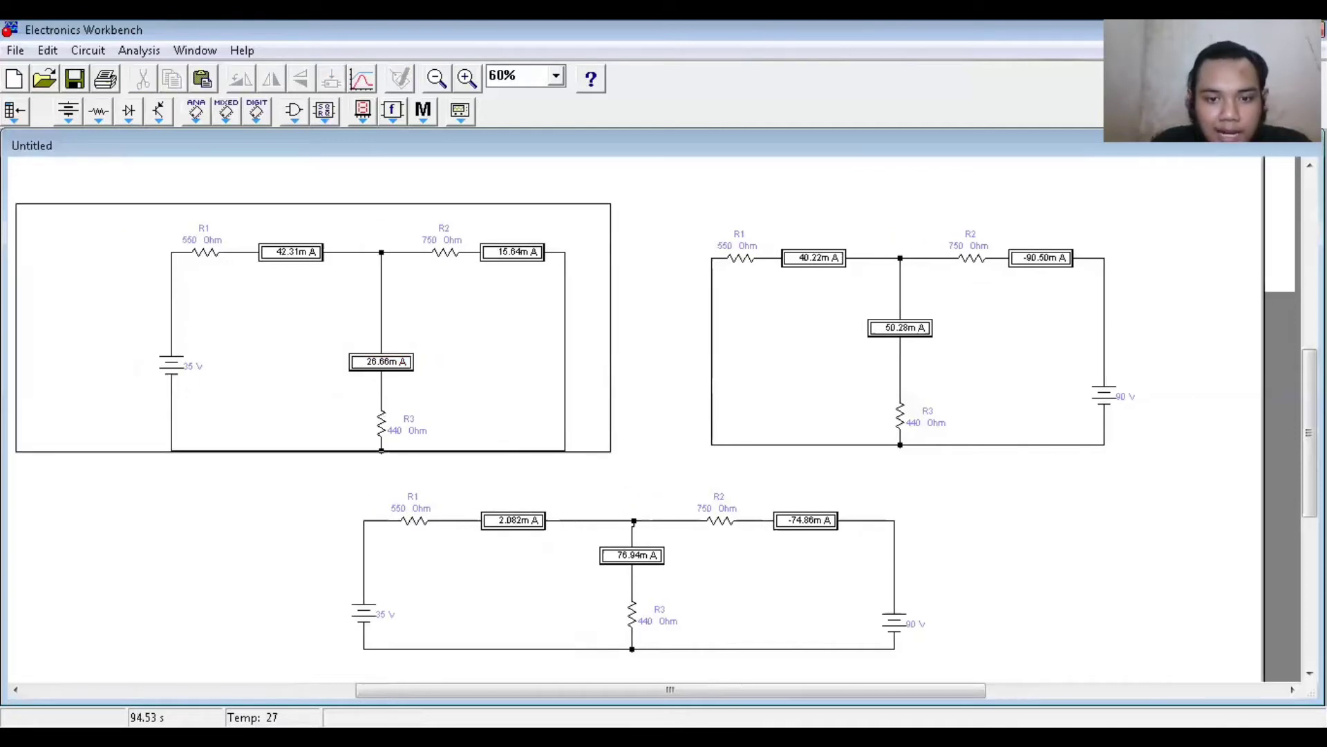
pyautogui.moveTo(670, 689); pyautogui.dragTo(727, 689)
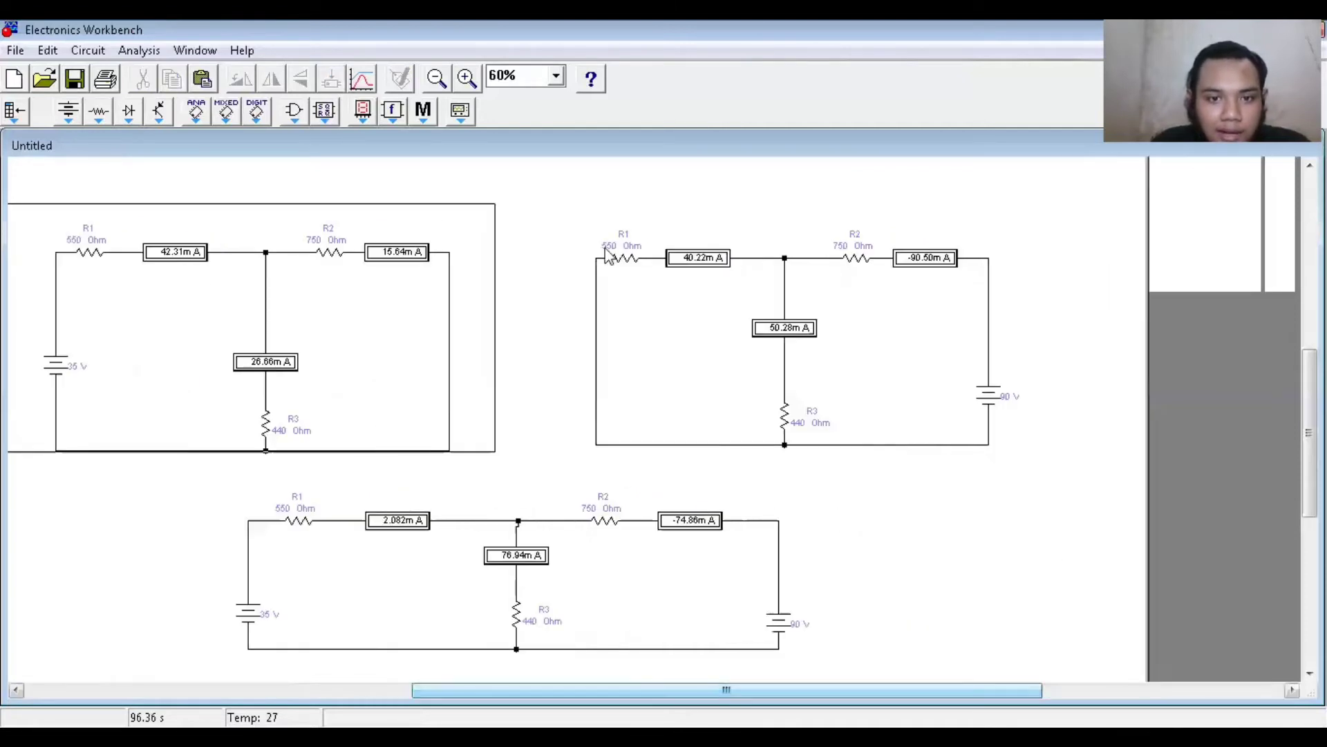
pyautogui.moveTo(555, 215); pyautogui.dragTo(949, 480)
pyautogui.click(1039, 489)
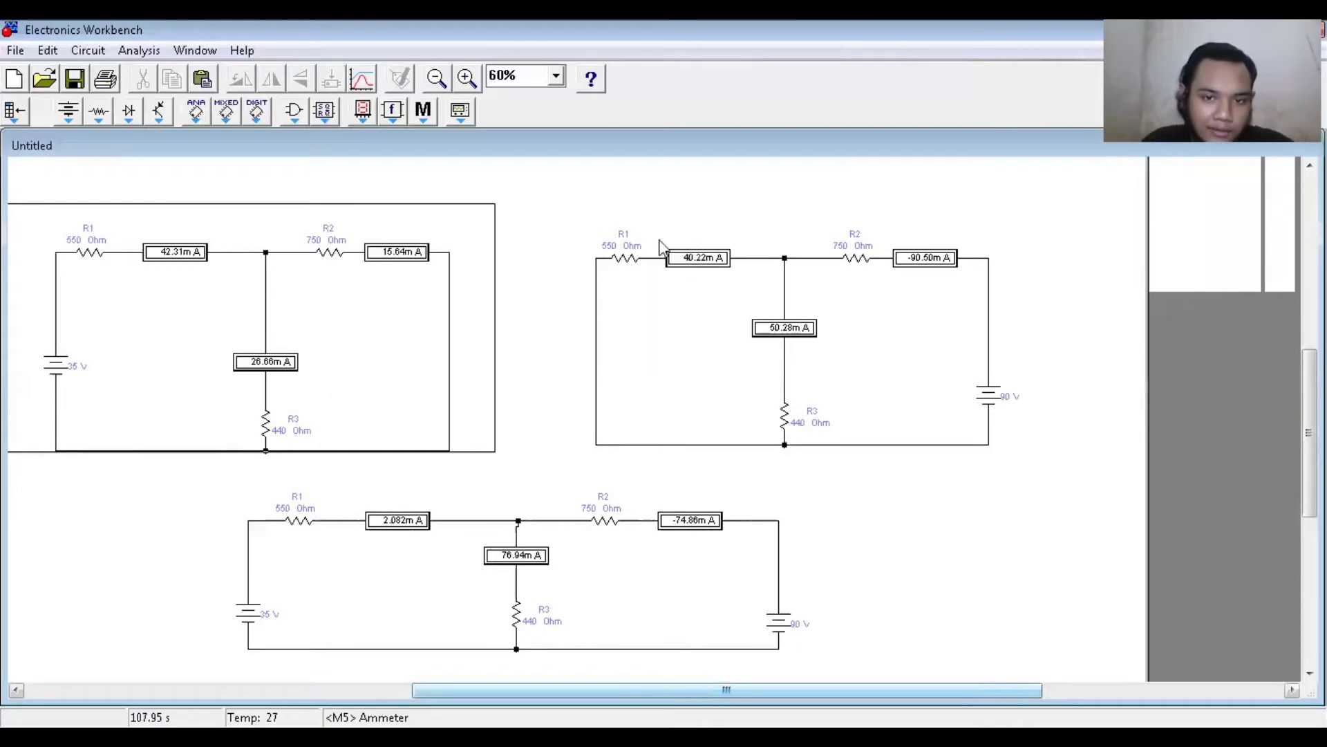
# Examine the current readings on the ammeters beside R1 and R2 in the 90 V circuit
pyautogui.moveTo(651, 227); pyautogui.dragTo(739, 283)
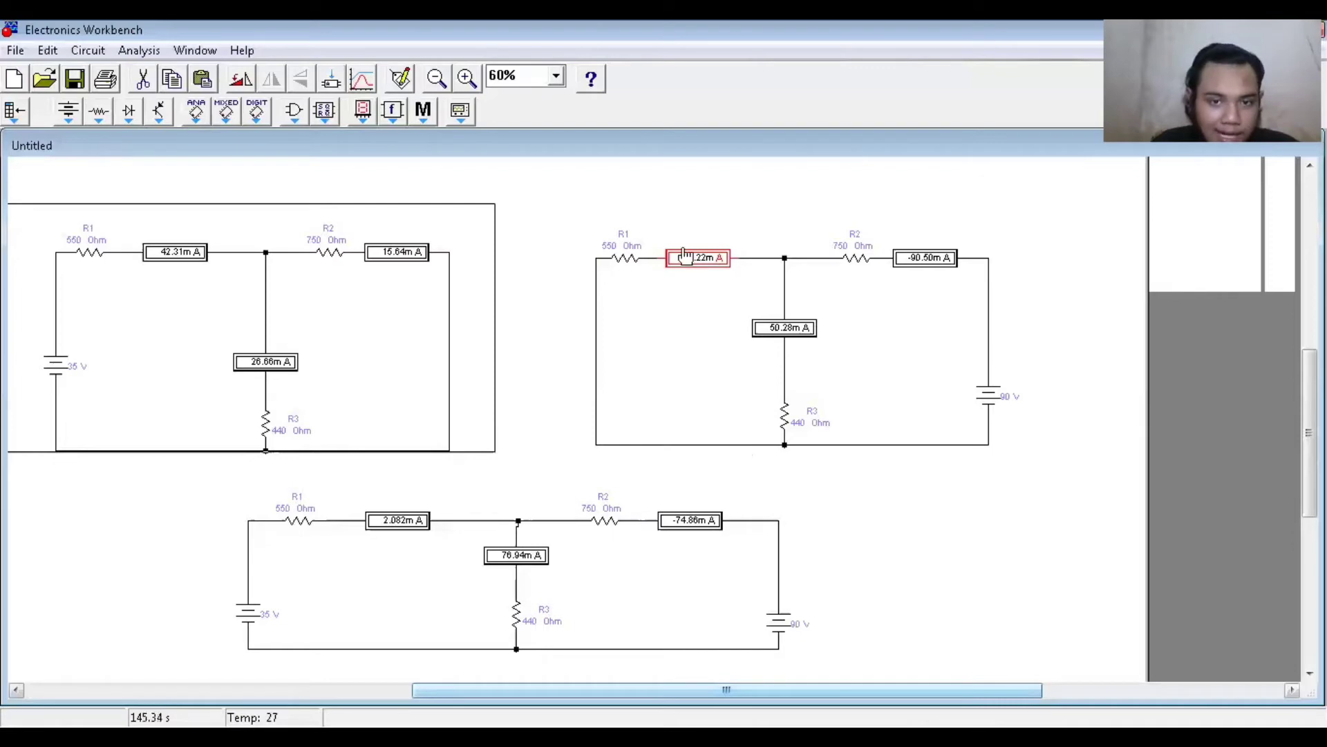
pyautogui.moveTo(651, 230); pyautogui.dragTo(753, 300)
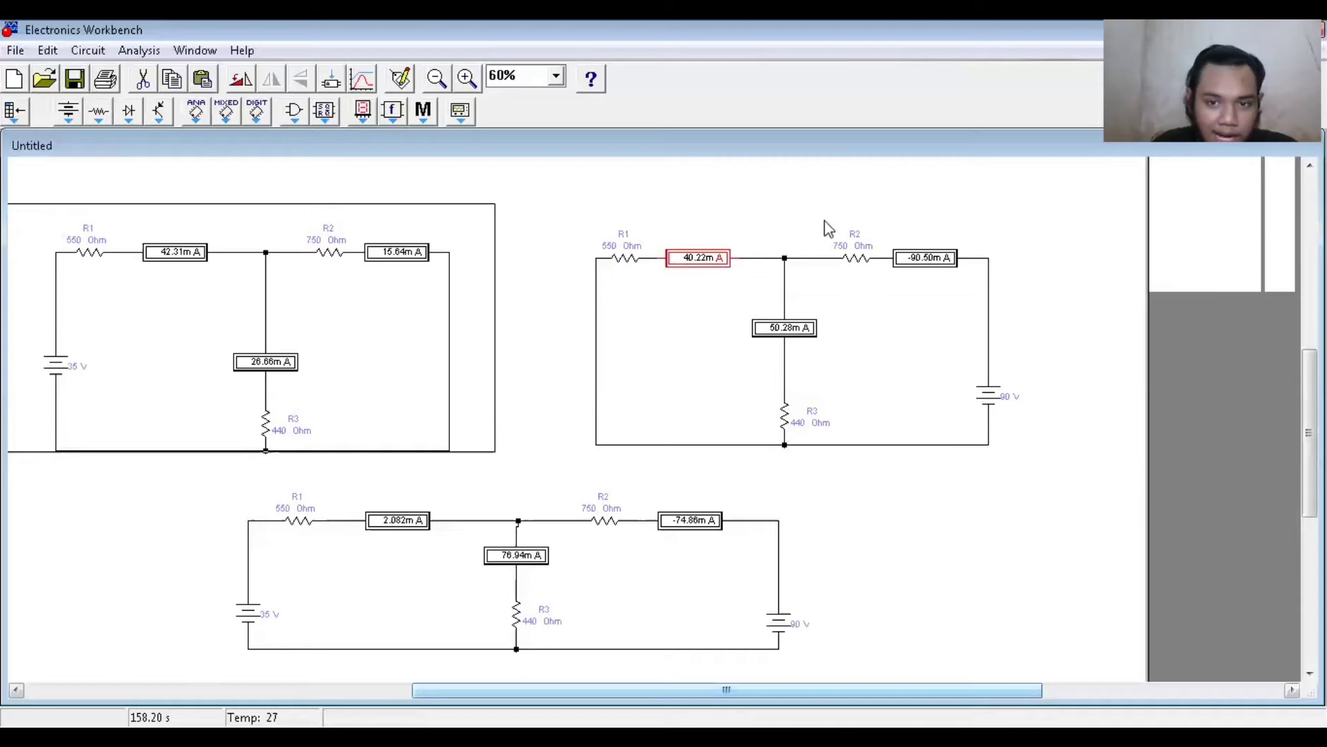
pyautogui.click(885, 302)
pyautogui.click(893, 291)
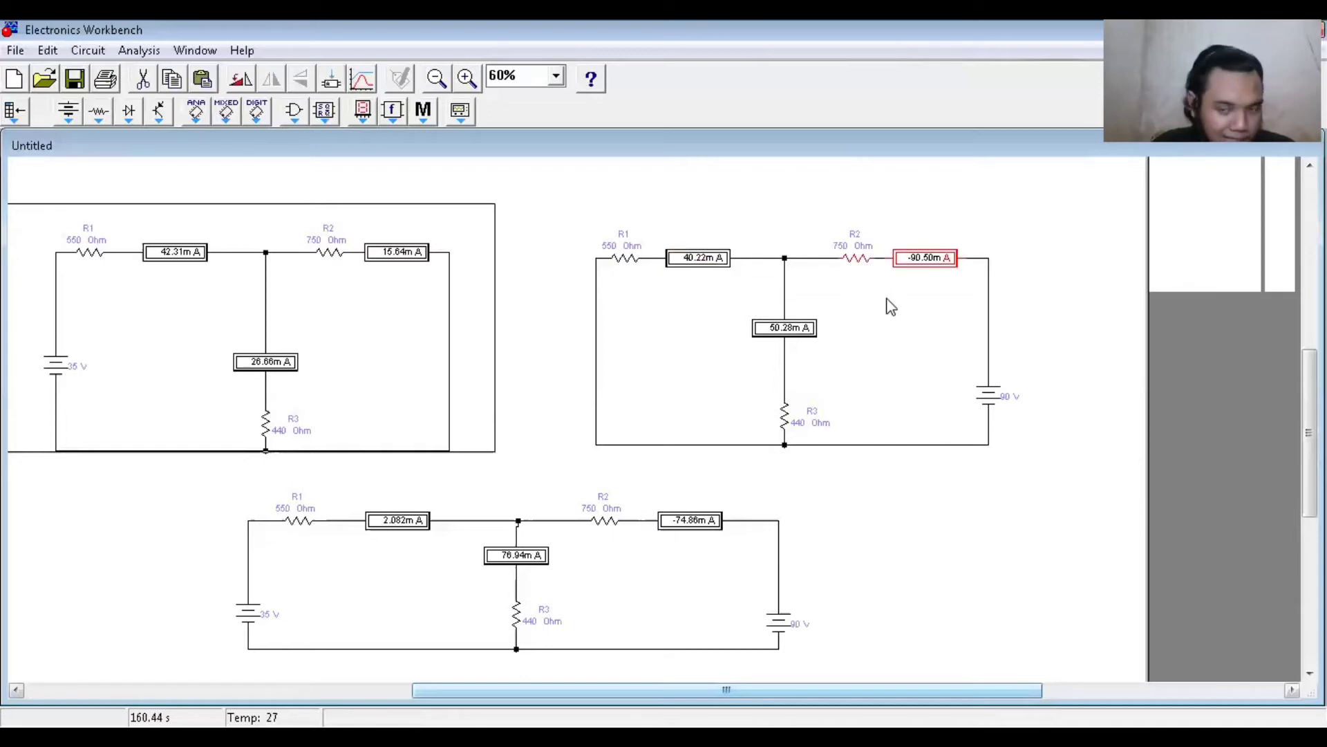
pyautogui.click(227, 243)
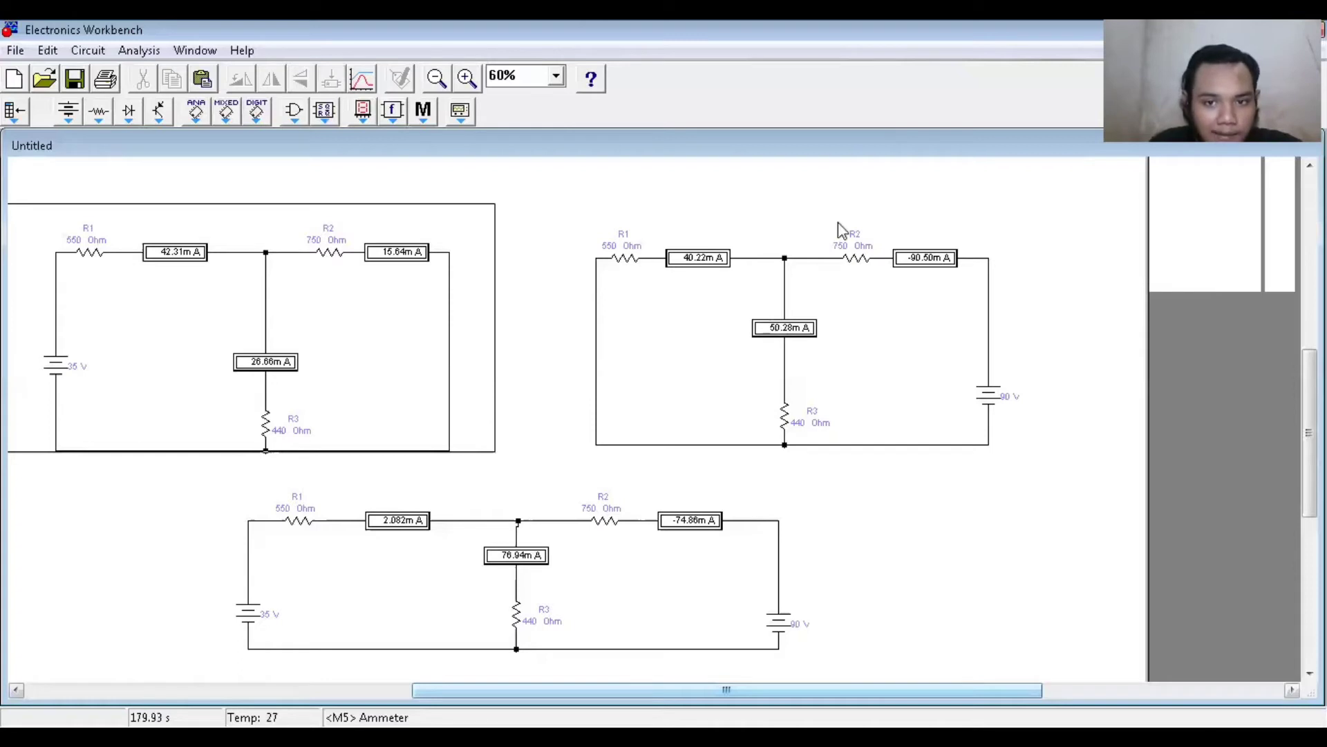
pyautogui.moveTo(823, 212); pyautogui.dragTo(897, 290)
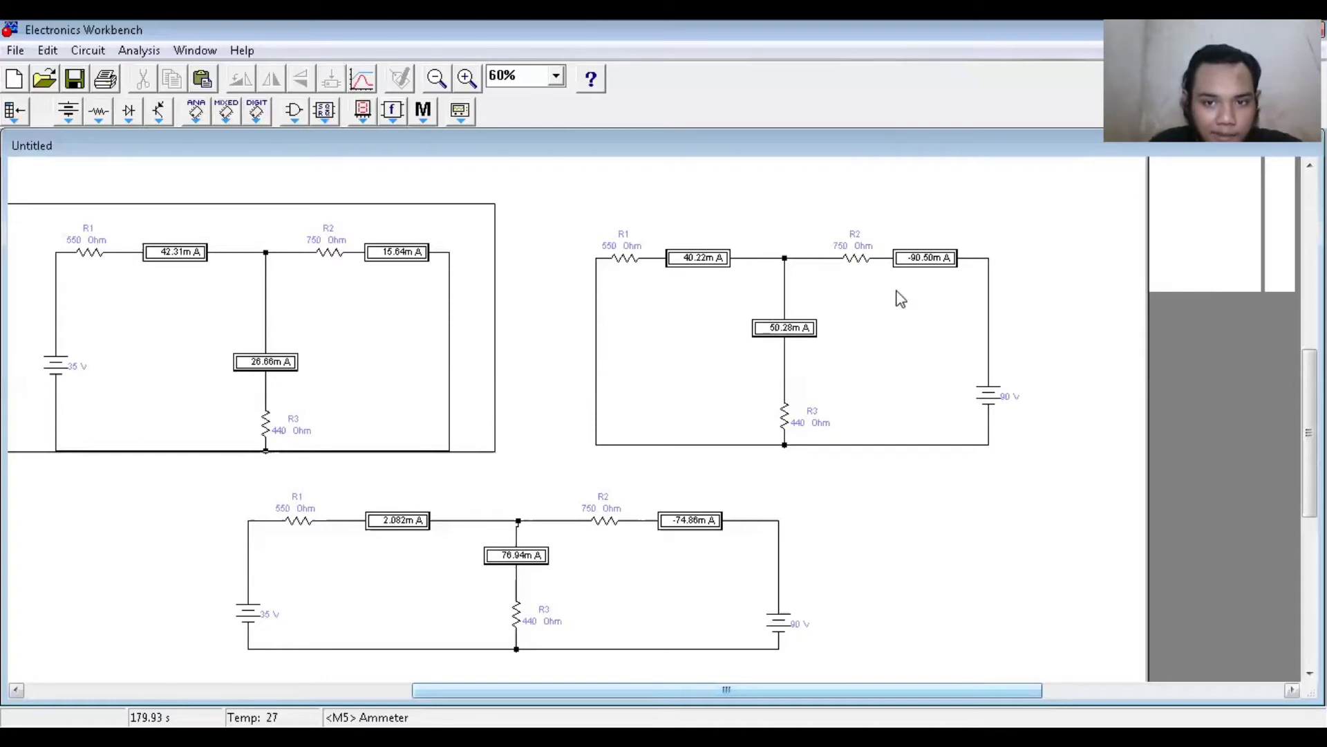
pyautogui.click(1076, 382)
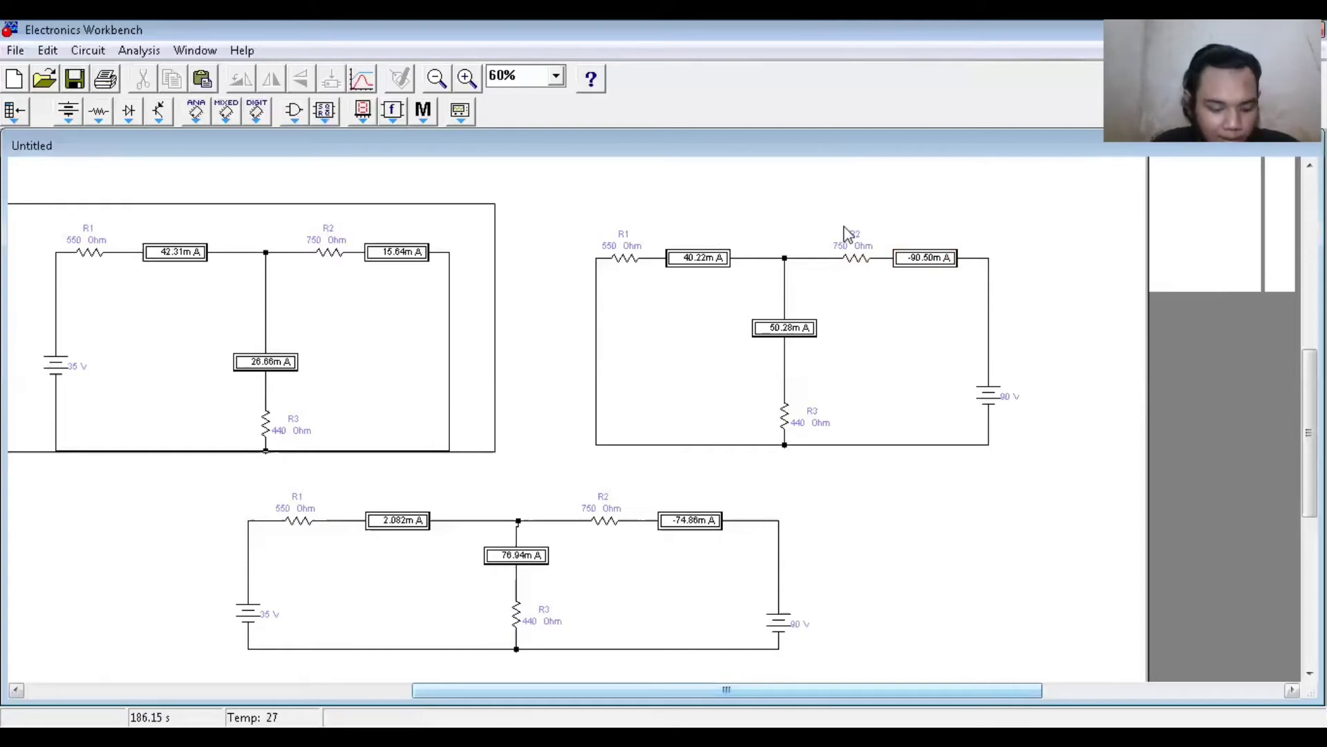
# Check the 90 V battery's orientation against the R2 ammeter, and examine the ammeter above R3 in the same circuit
pyautogui.moveTo(960, 355); pyautogui.dragTo(1046, 449)
pyautogui.moveTo(1046, 447); pyautogui.dragTo(1046, 447)
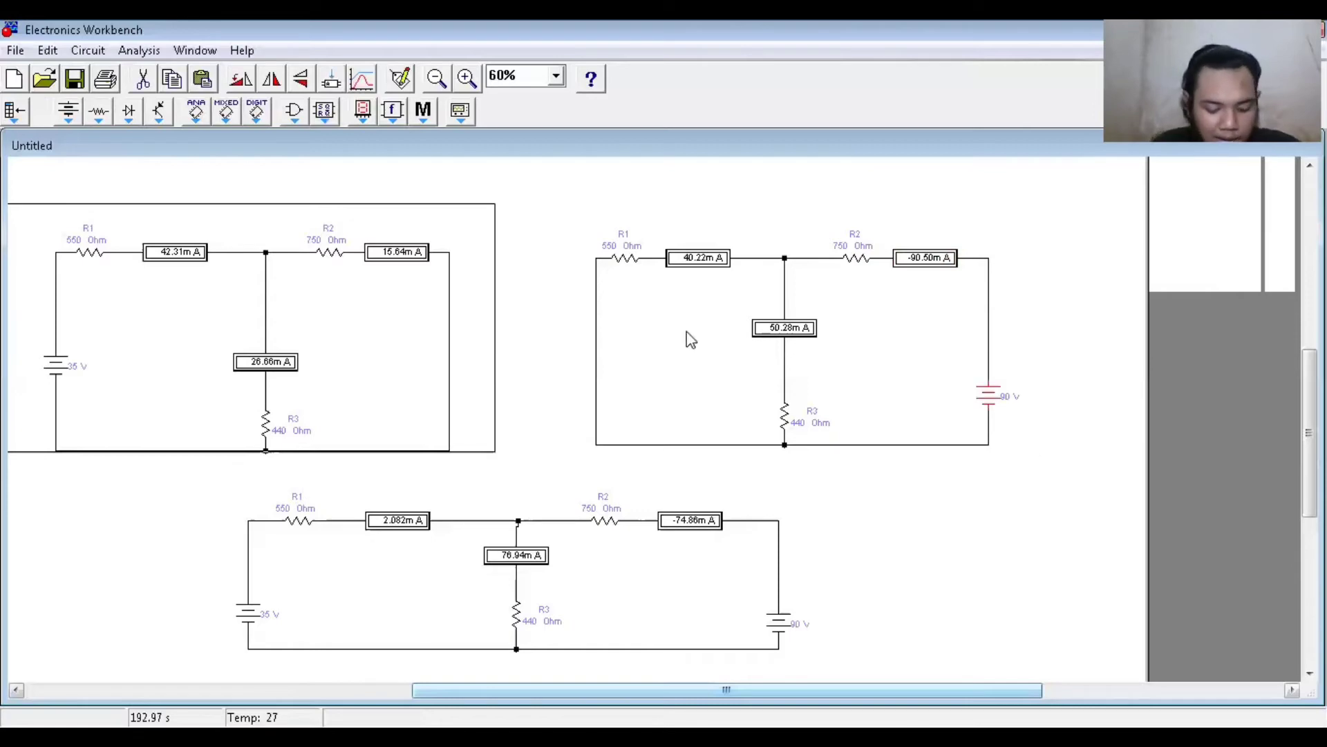
pyautogui.click(897, 258)
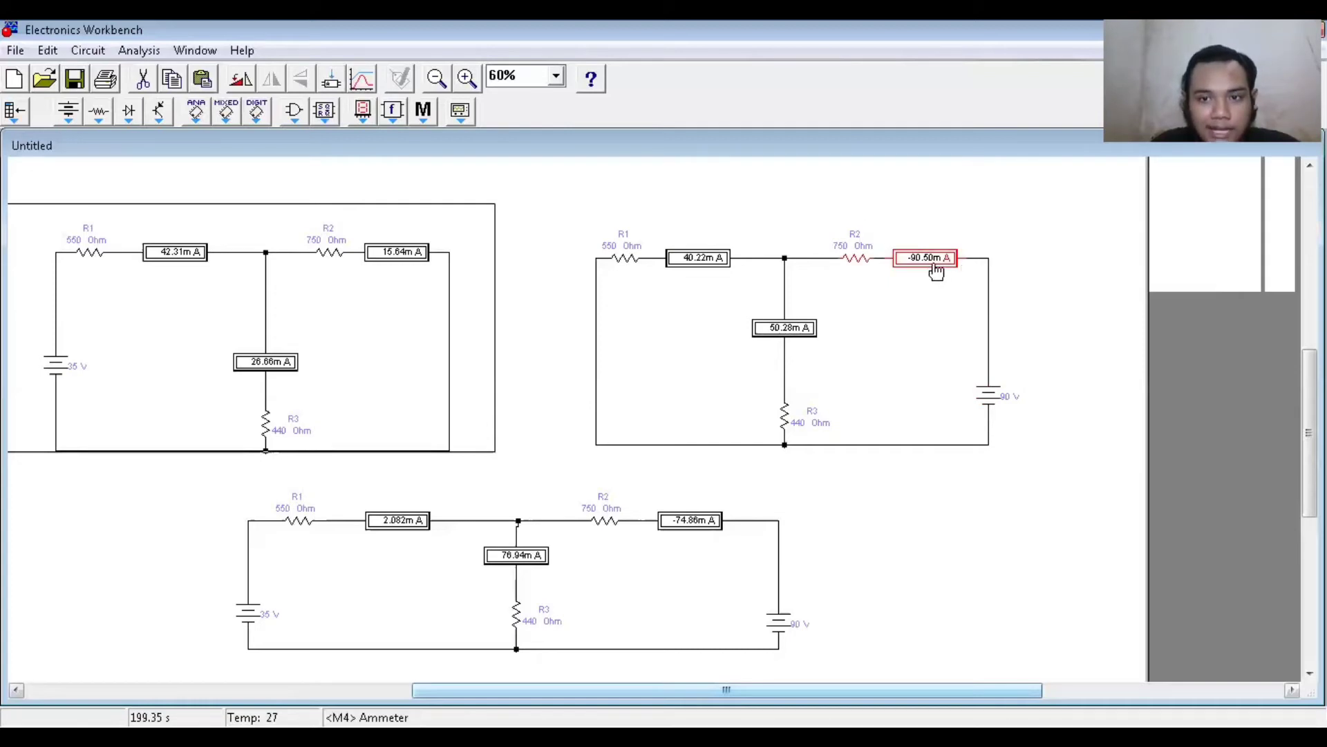
pyautogui.click(910, 269)
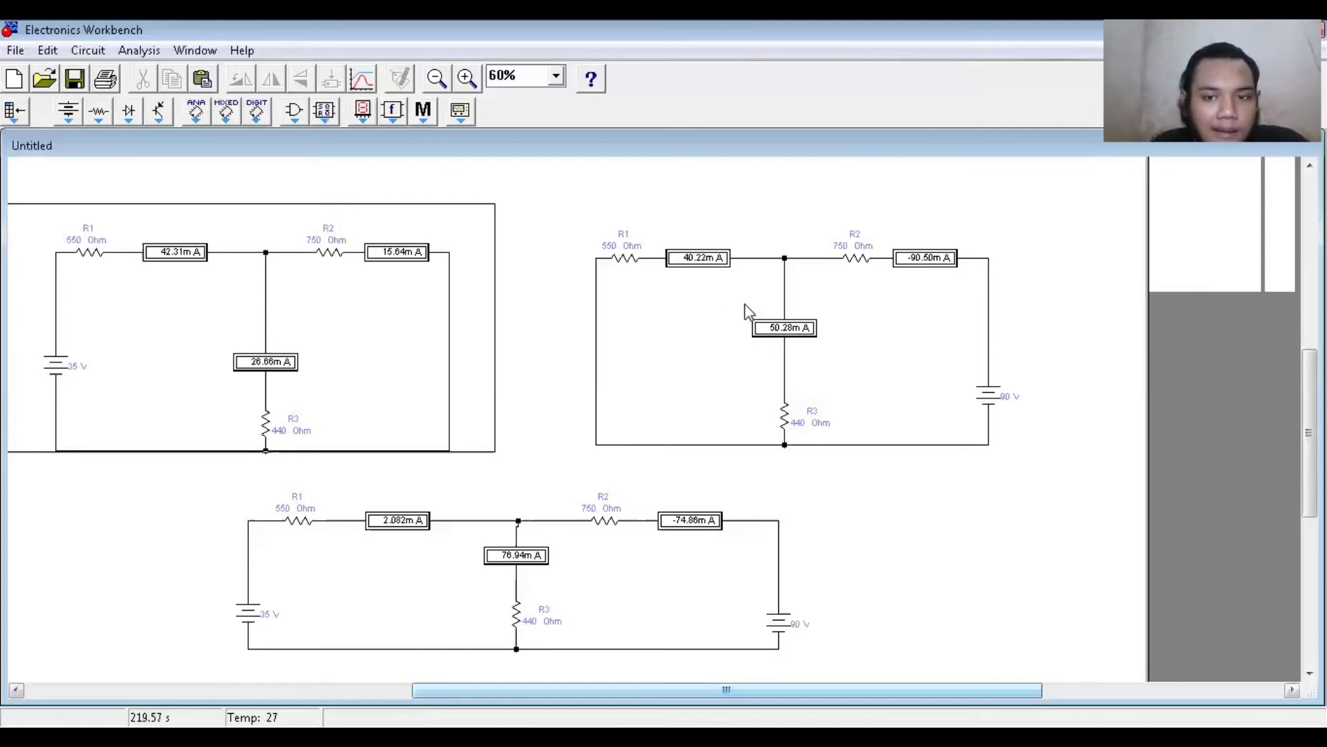
pyautogui.moveTo(741, 305); pyautogui.dragTo(829, 352)
pyautogui.scroll(-1, 1115, 349)
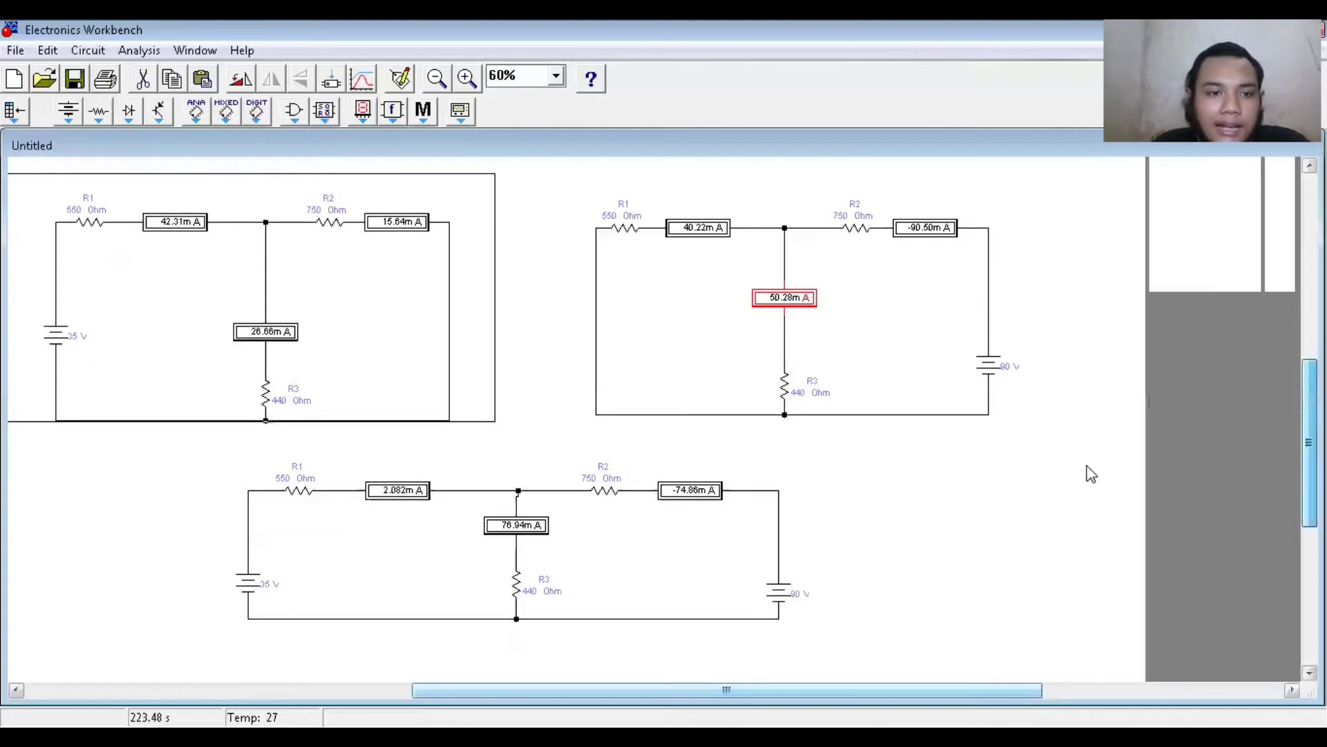
# Compare the 35 V circuit and the 90 V circuit as wholes with the lower circuit containing both batteries
pyautogui.click(98, 181)
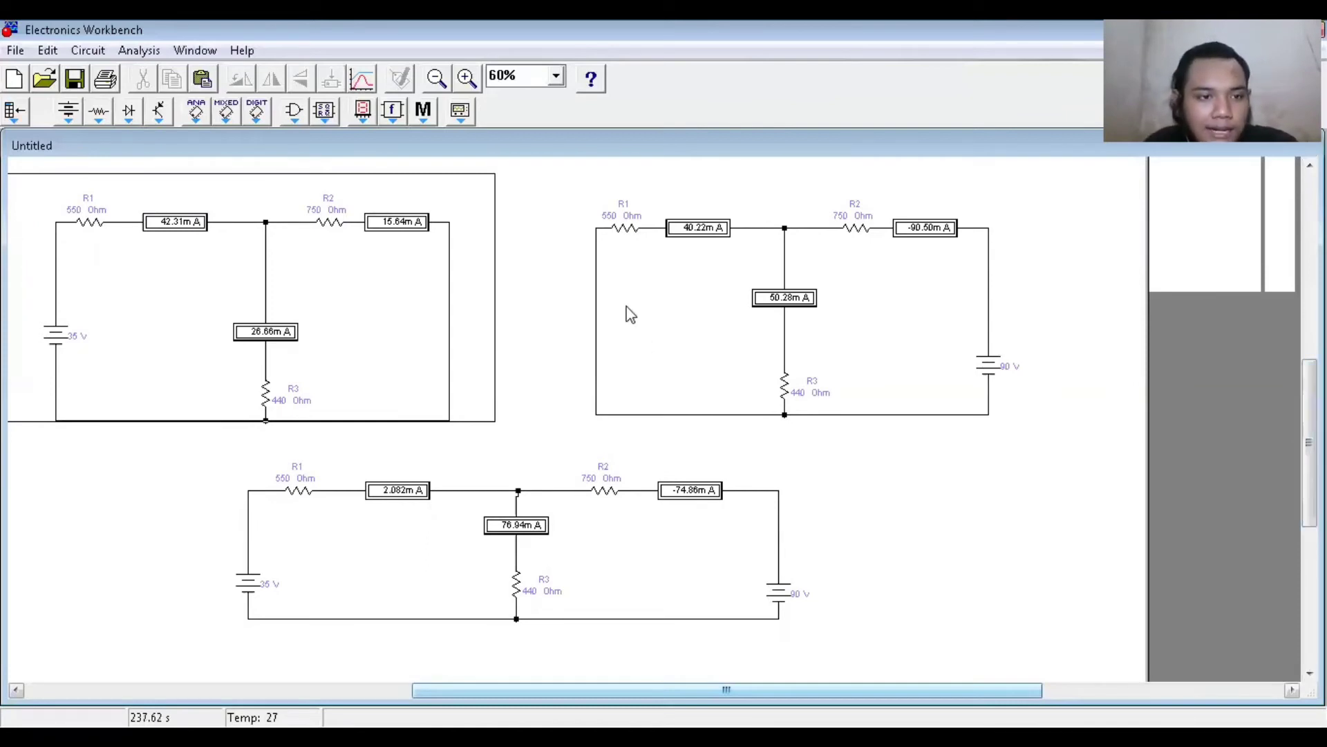
pyautogui.moveTo(28, 186); pyautogui.dragTo(499, 446)
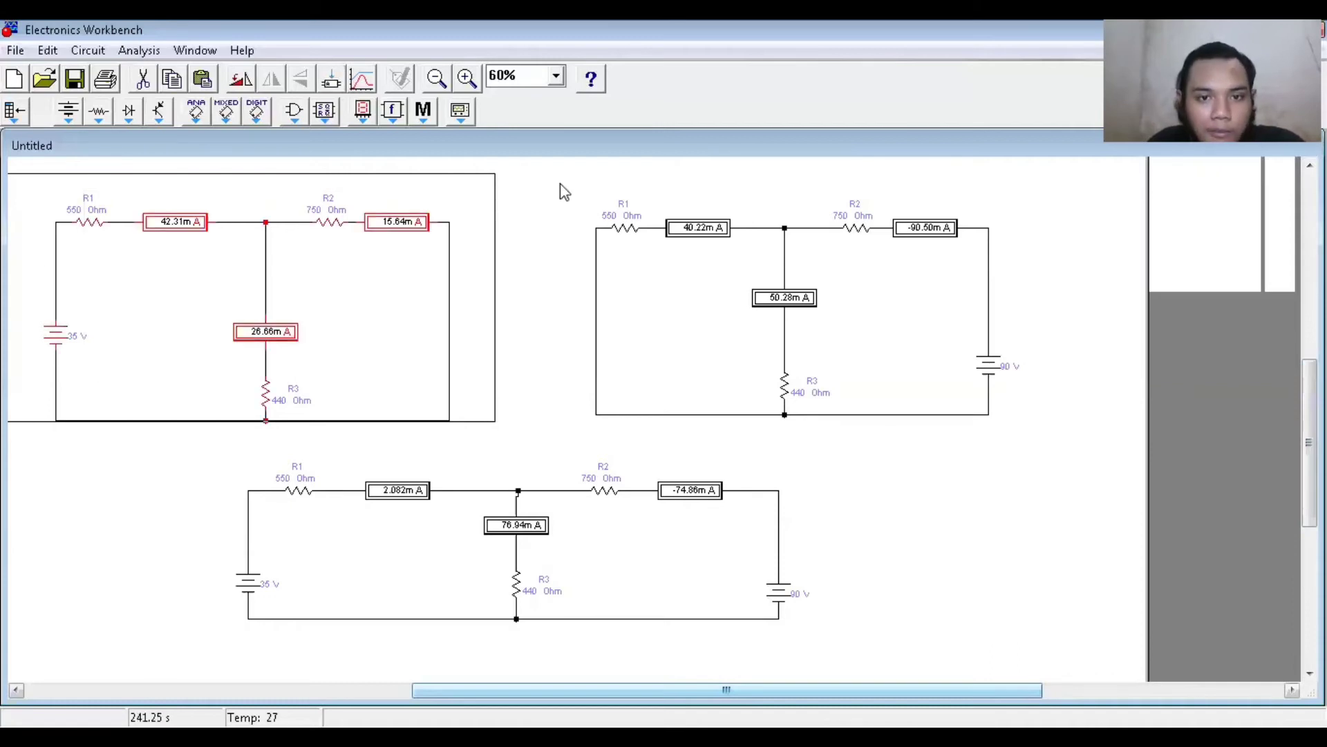
pyautogui.moveTo(560, 184); pyautogui.dragTo(637, 346)
pyautogui.moveTo(1054, 443); pyautogui.dragTo(1053, 442)
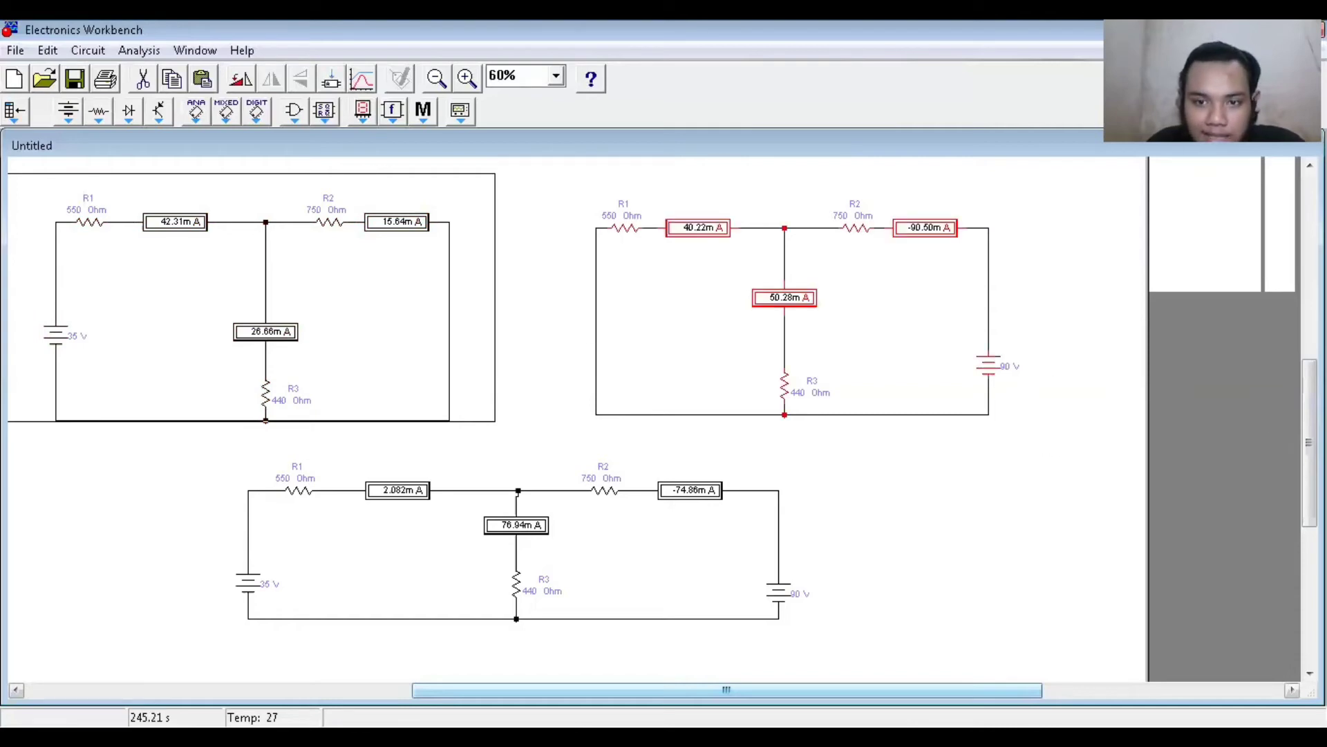
pyautogui.moveTo(1309, 442); pyautogui.dragTo(1310, 459)
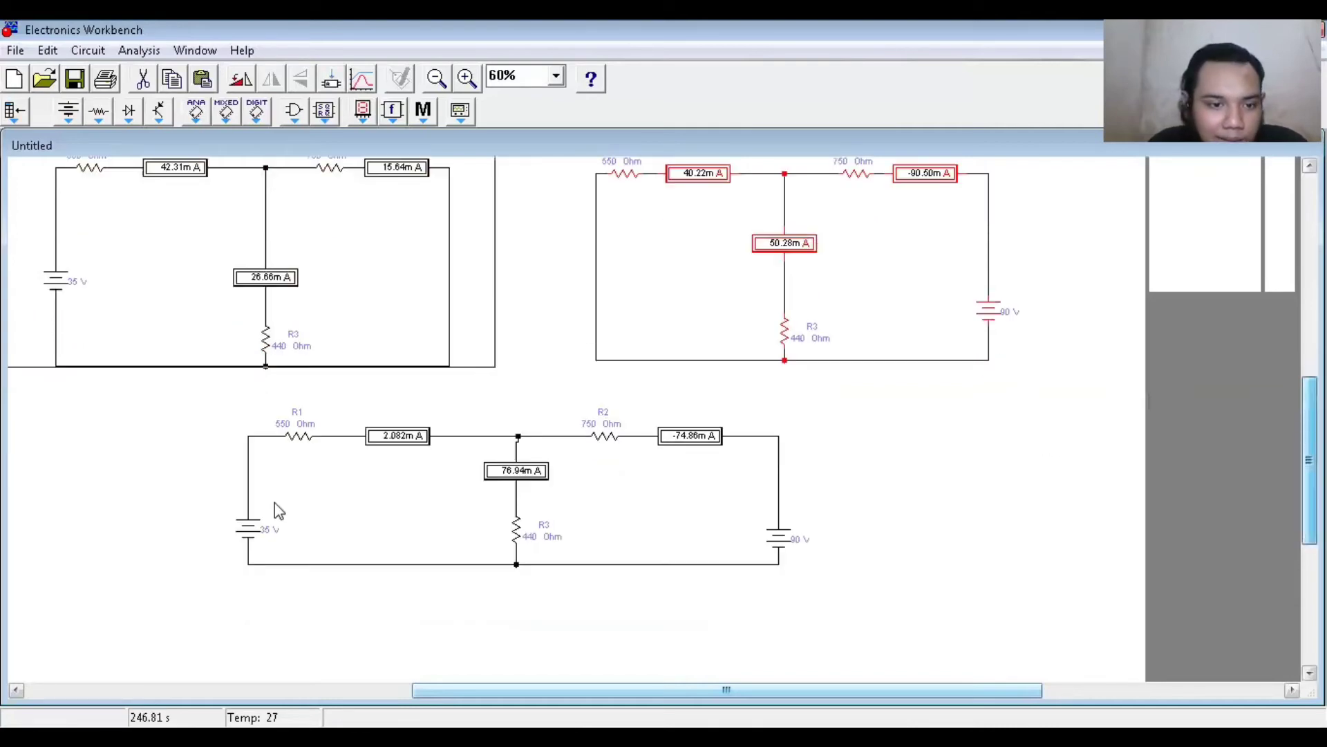
pyautogui.scroll(3, 275, 501)
pyautogui.moveTo(196, 457); pyautogui.dragTo(878, 663)
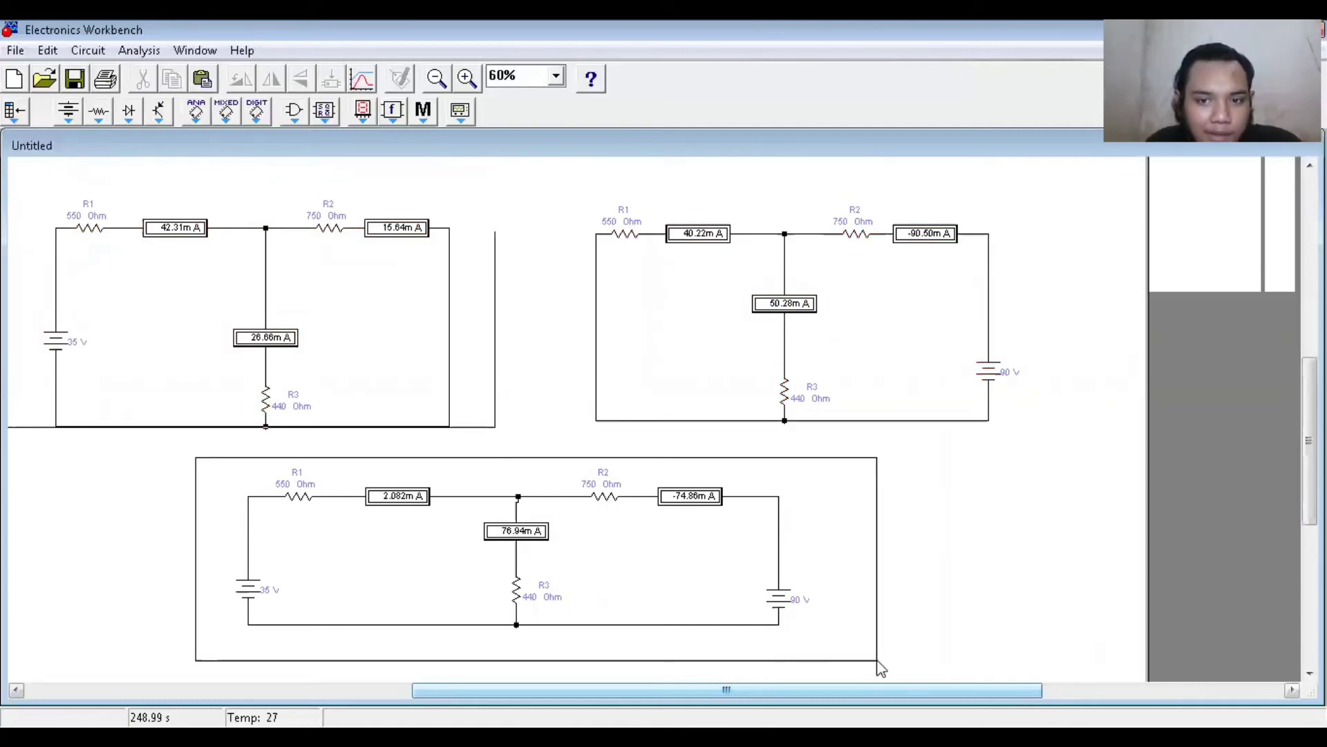
pyautogui.moveTo(878, 663); pyautogui.dragTo(878, 664)
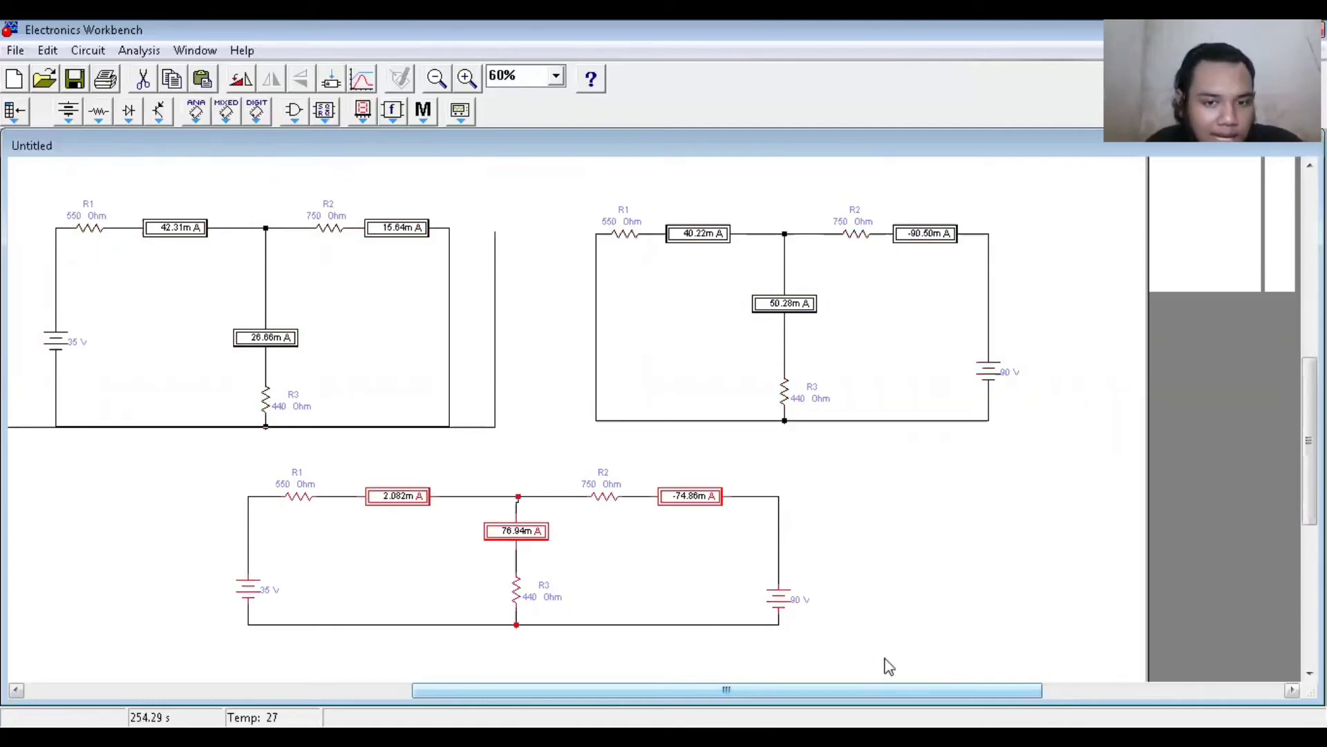
pyautogui.click(642, 477)
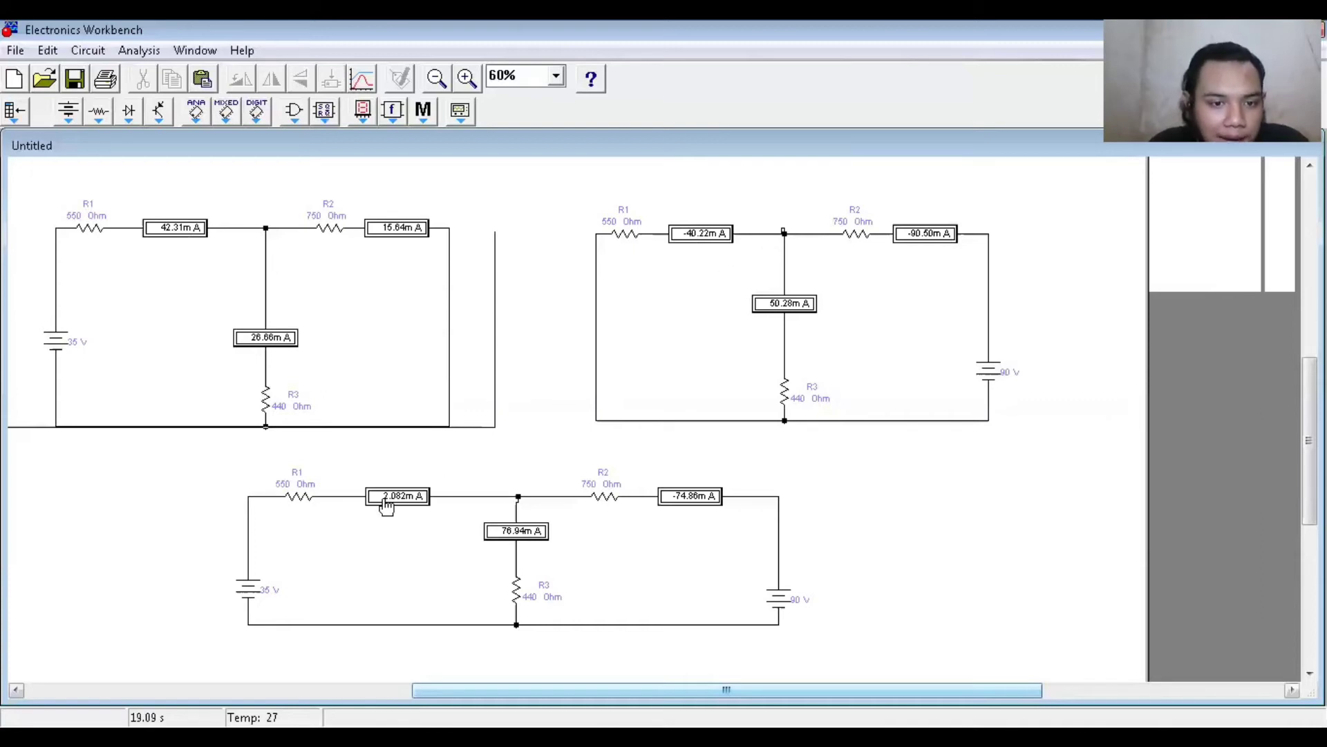
# Compare the R1 branch current in the two-battery circuit with the R1 ammeters of the 35 V and 90 V circuits
pyautogui.moveTo(434, 521); pyautogui.dragTo(456, 529)
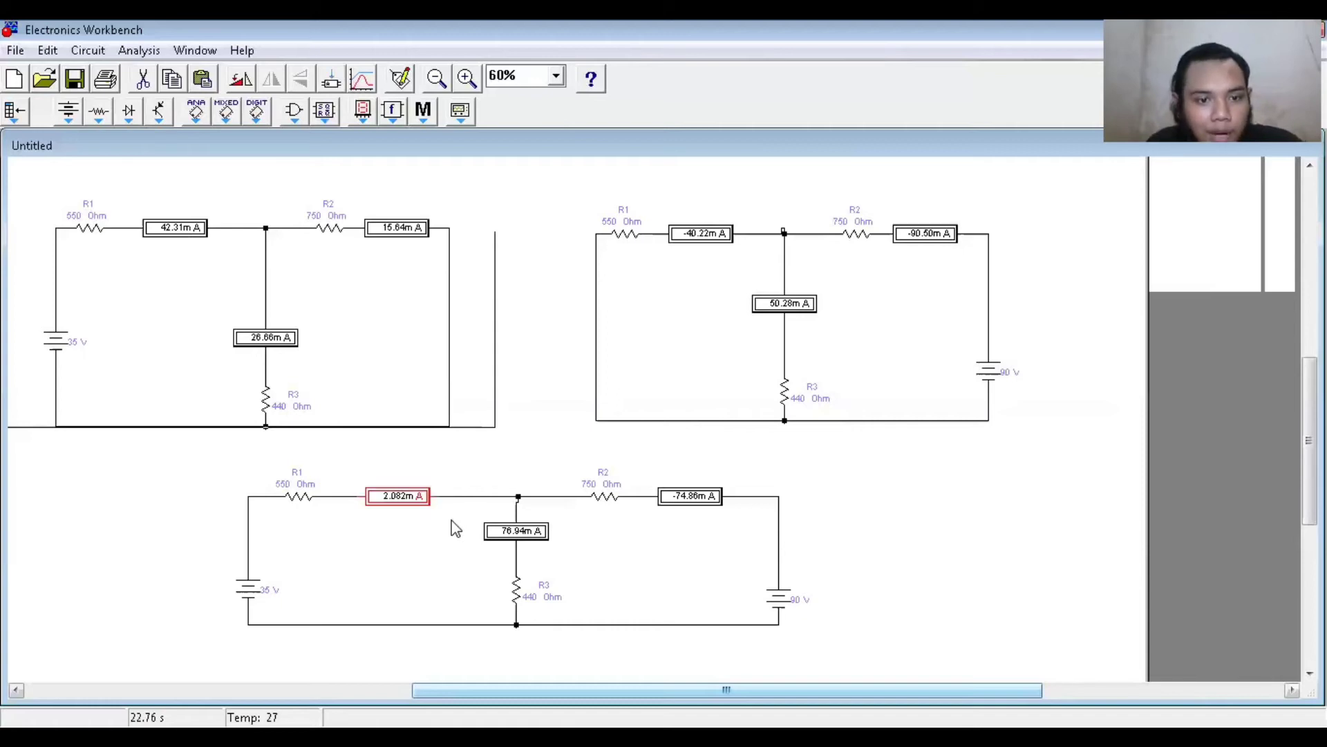
pyautogui.moveTo(352, 467); pyautogui.dragTo(446, 534)
pyautogui.click(230, 255)
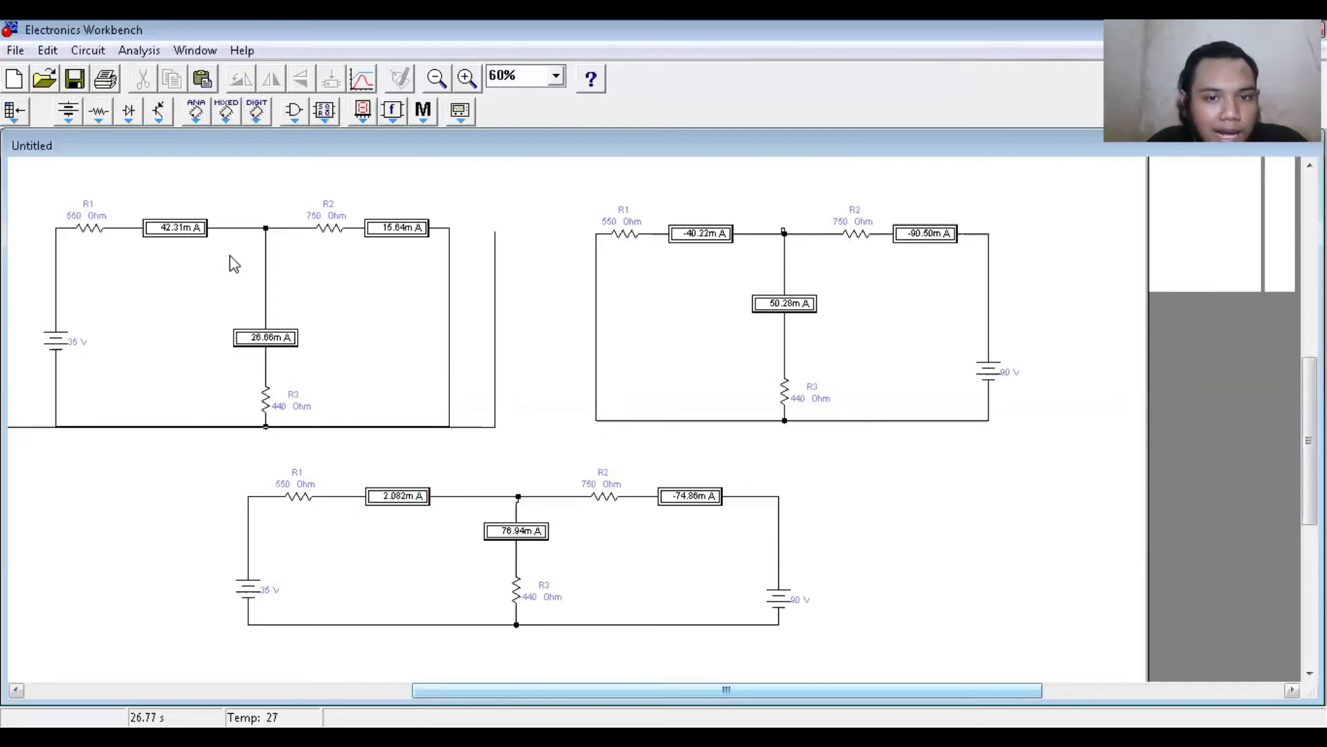
pyautogui.moveTo(624, 189); pyautogui.dragTo(750, 279)
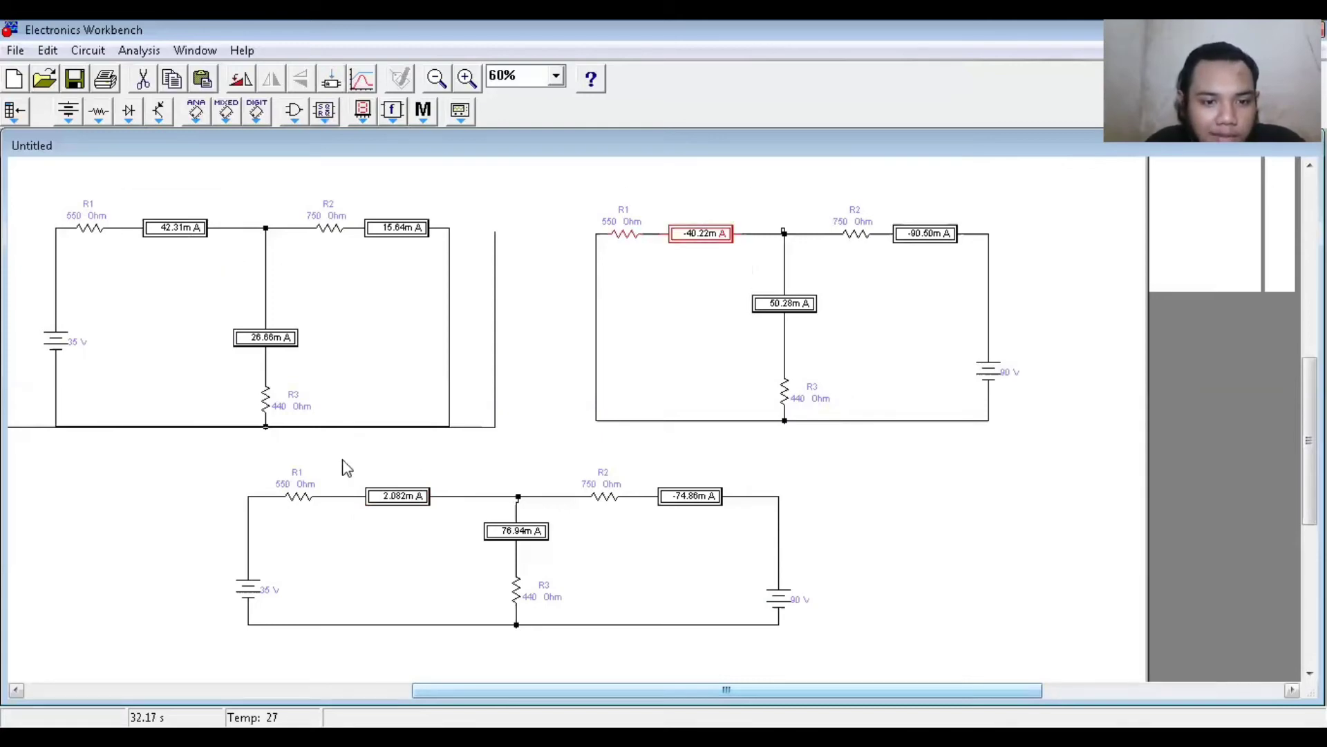
pyautogui.moveTo(342, 459); pyautogui.dragTo(456, 527)
pyautogui.click(408, 508)
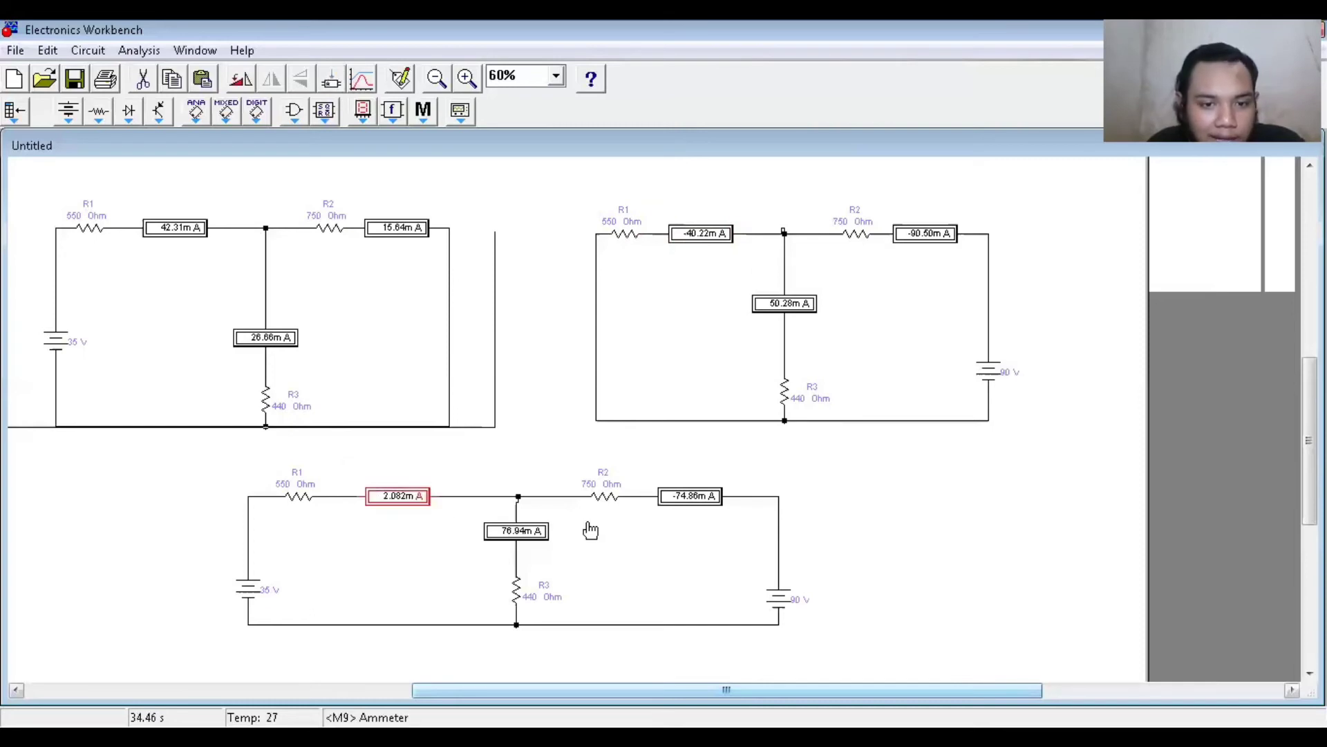
# Compare the R2 branch current in the two-battery circuit with the R2 ammeters of the 35 V and 90 V circuits
pyautogui.click(884, 528)
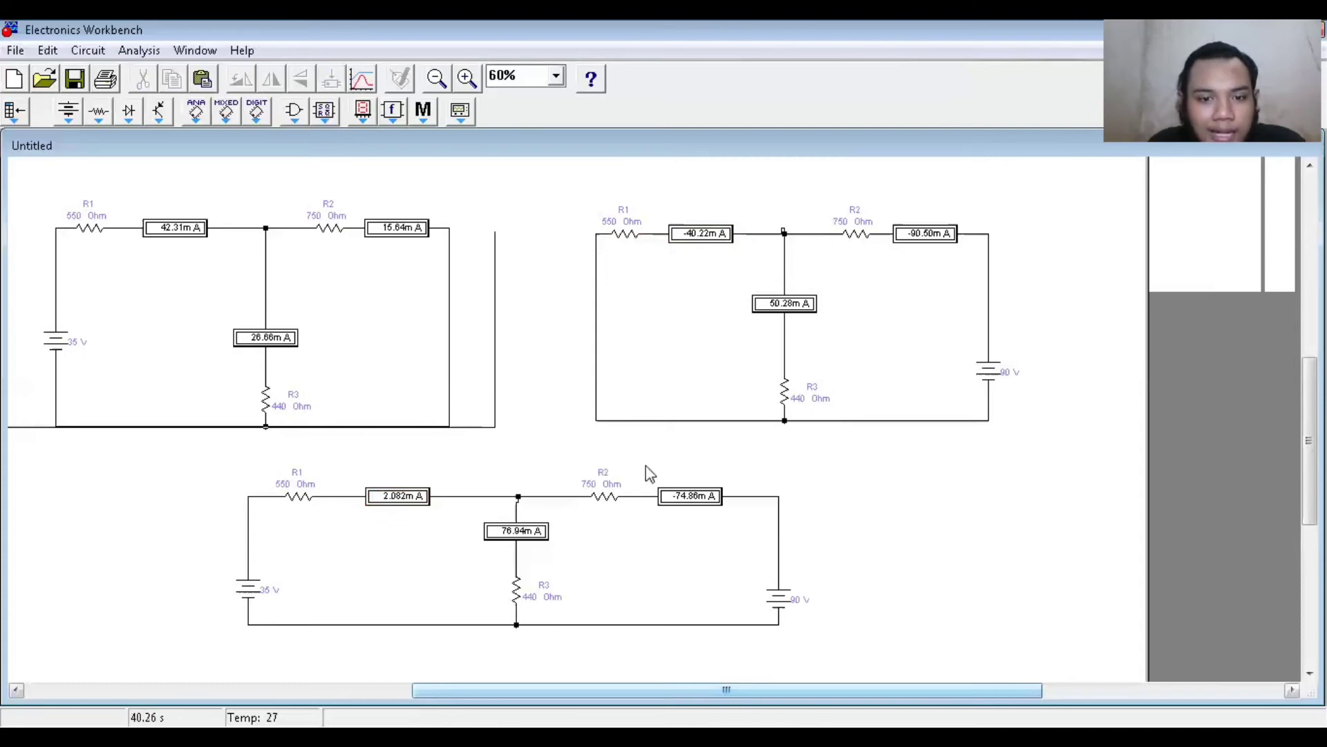
pyautogui.moveTo(645, 473); pyautogui.dragTo(704, 515)
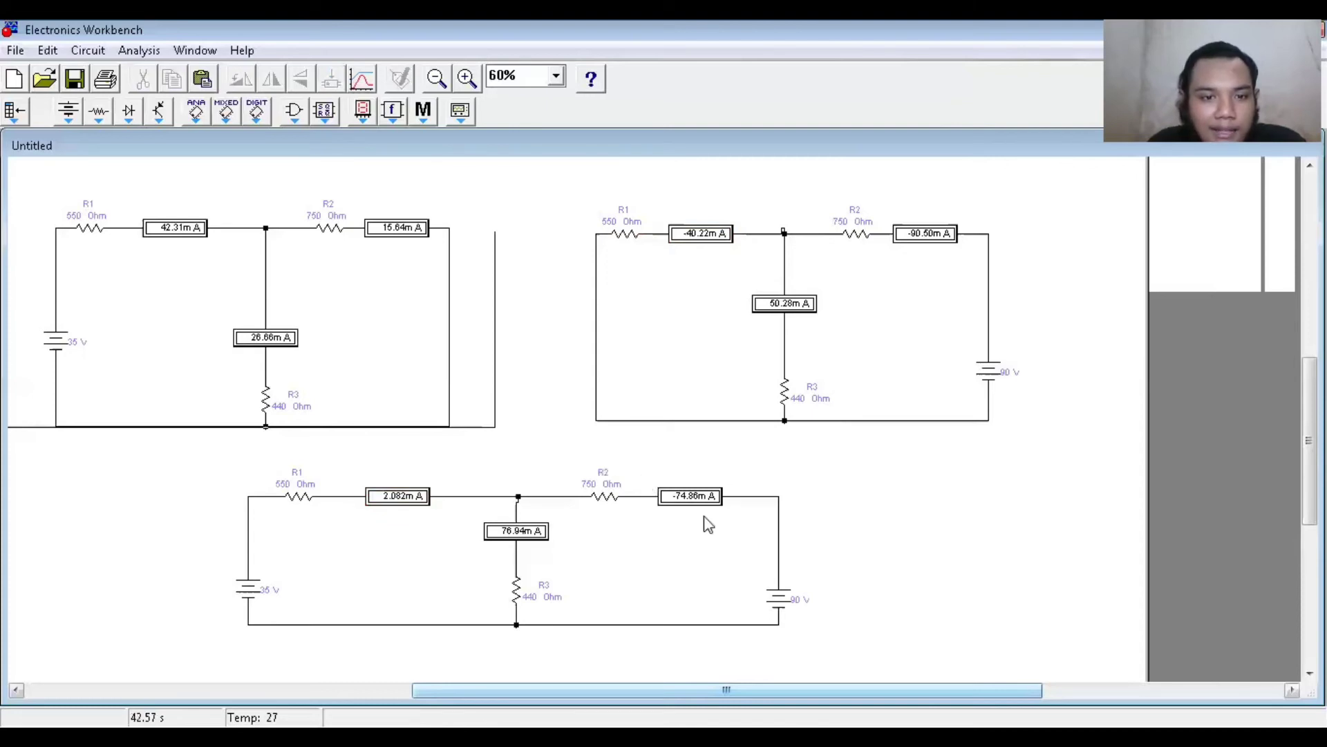
pyautogui.moveTo(357, 193); pyautogui.dragTo(438, 263)
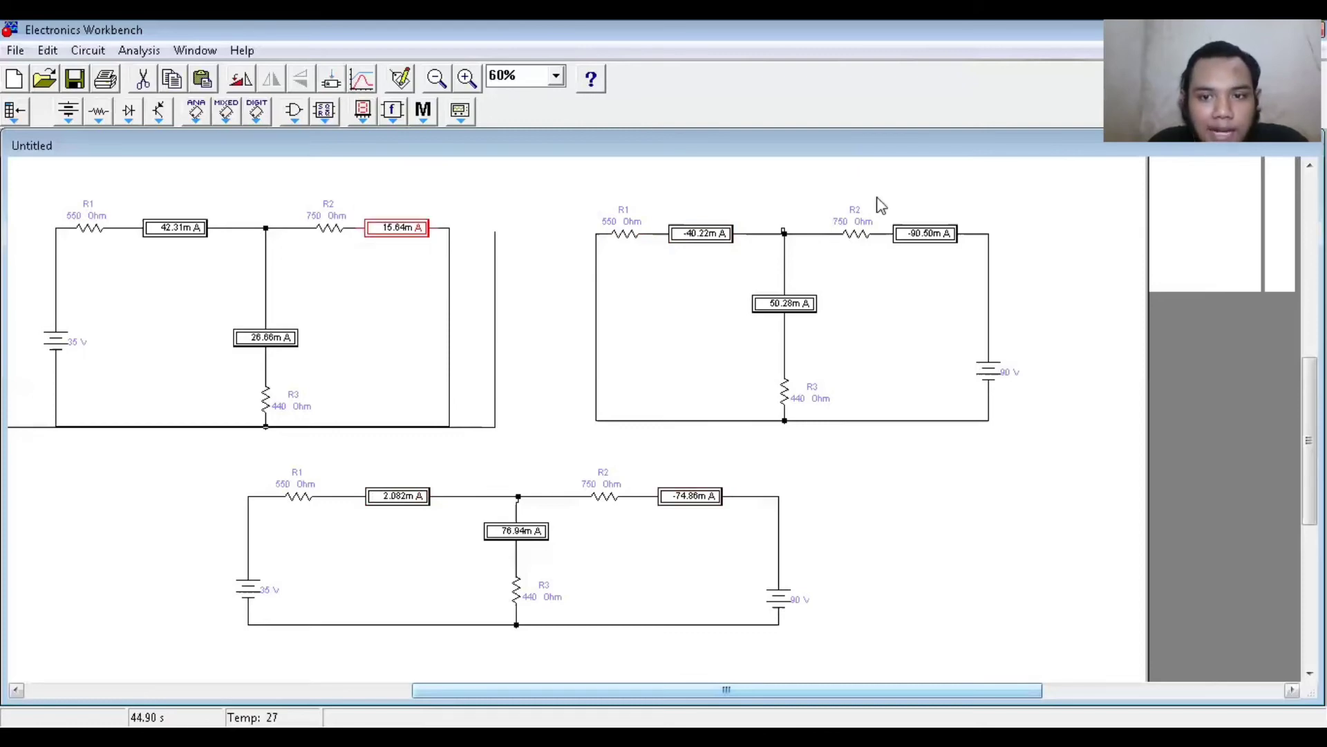
pyautogui.moveTo(874, 194); pyautogui.dragTo(980, 296)
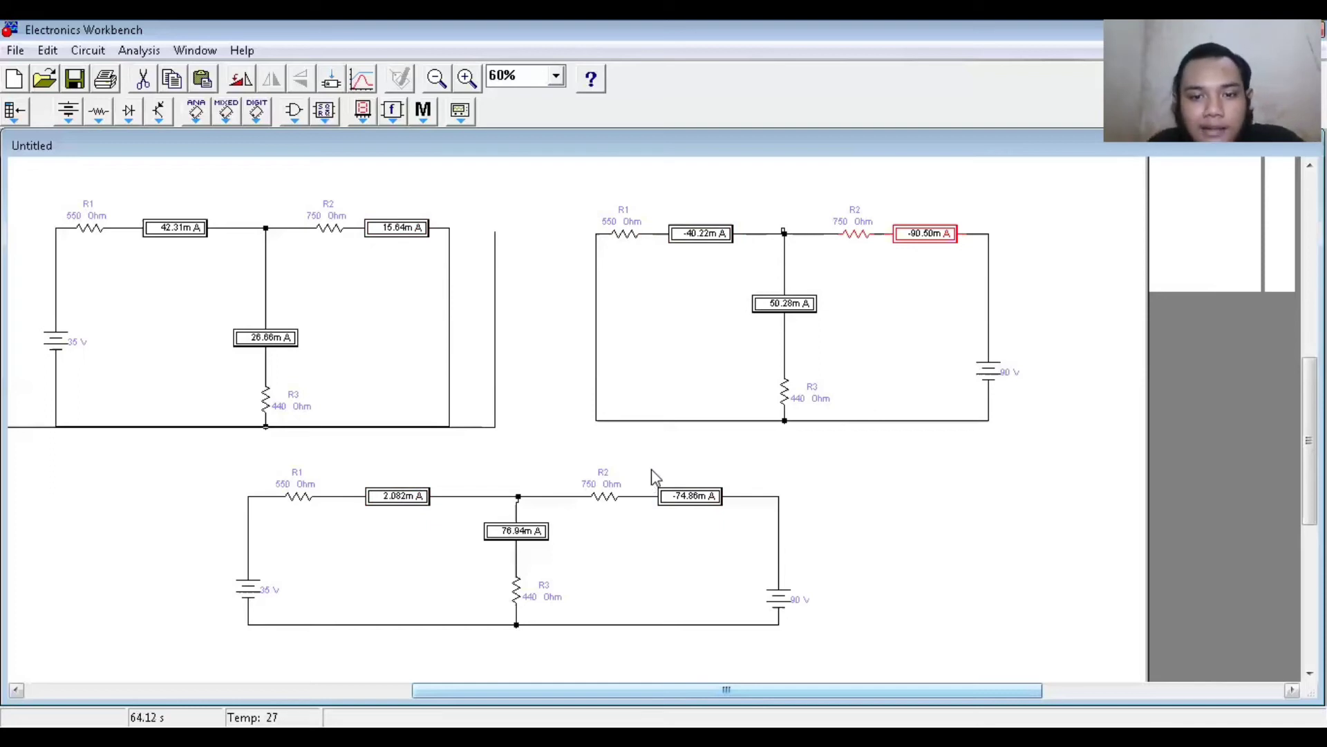
pyautogui.moveTo(651, 469); pyautogui.dragTo(738, 536)
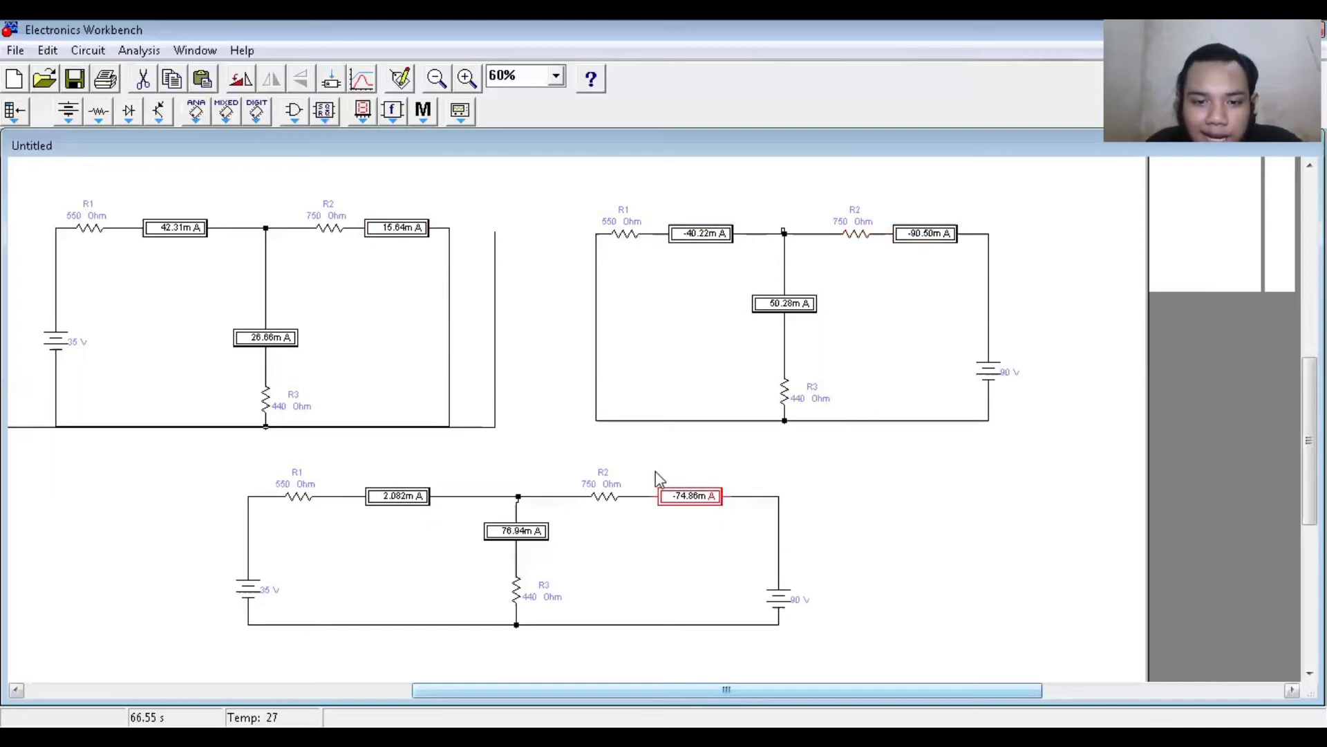
pyautogui.click(735, 530)
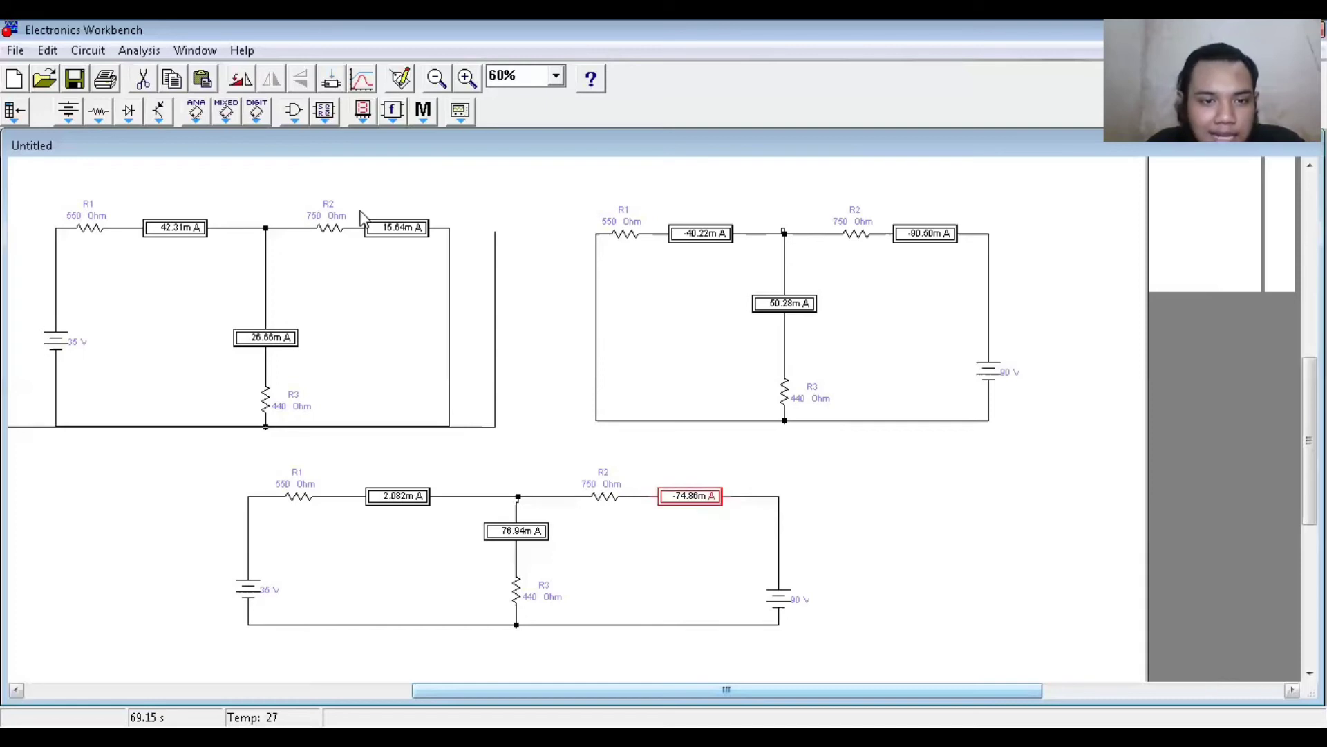
pyautogui.click(401, 237)
pyautogui.moveTo(972, 275); pyautogui.dragTo(977, 287)
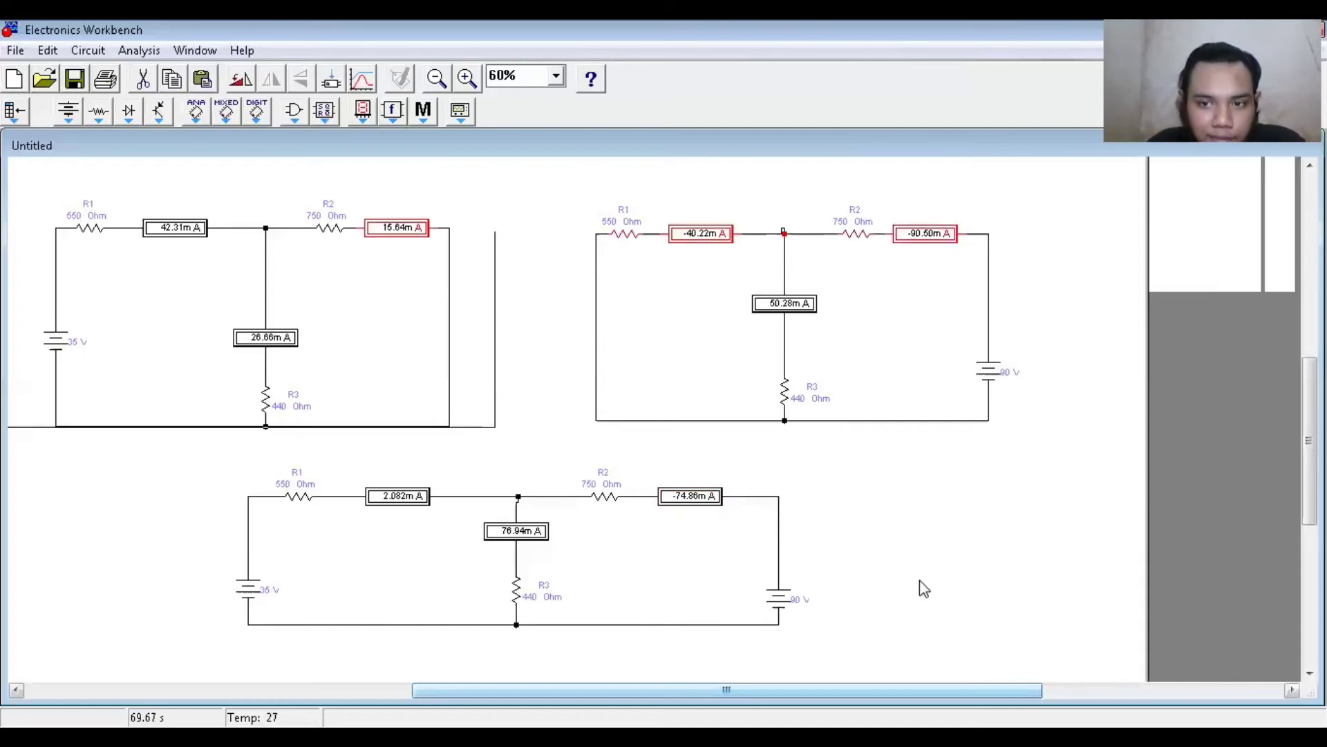
pyautogui.click(788, 567)
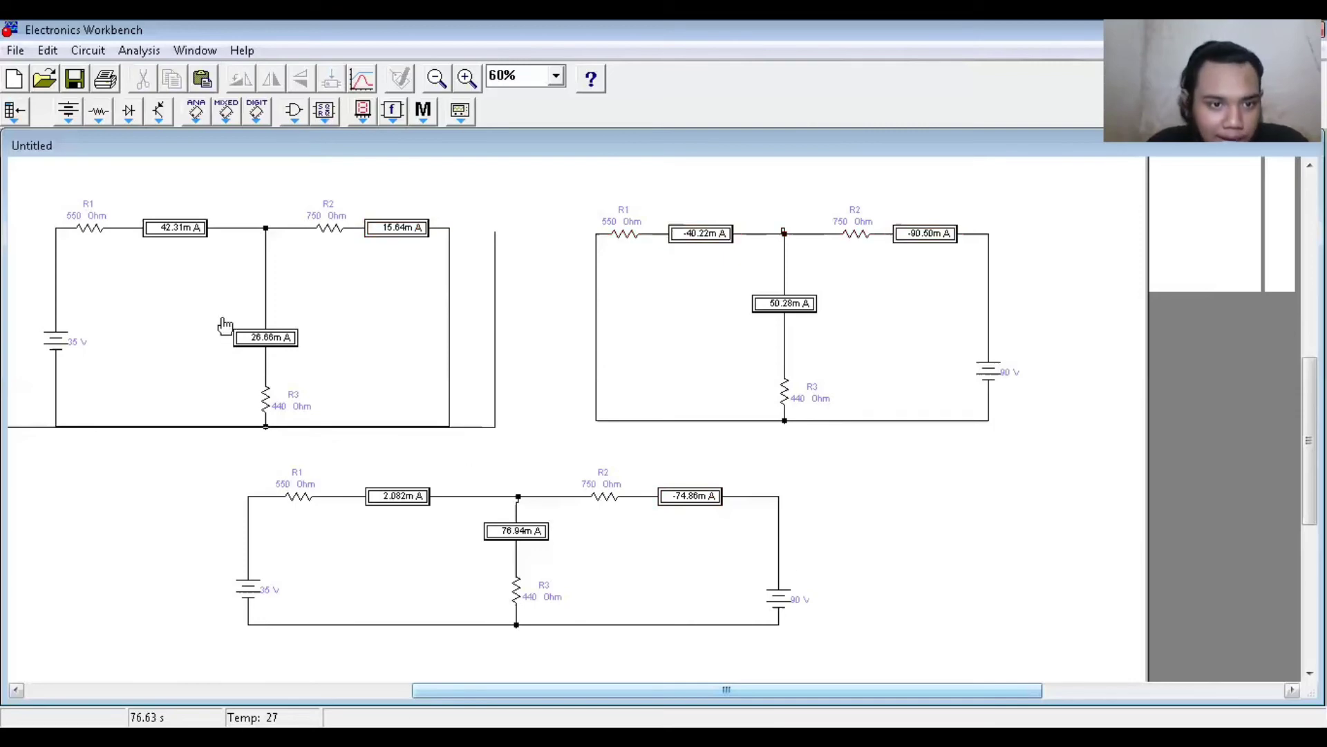
# Compare the R3 branch current in the two-battery circuit with the R3 ammeters of the 35 V and 90 V circuits
pyautogui.moveTo(246, 340); pyautogui.dragTo(357, 369)
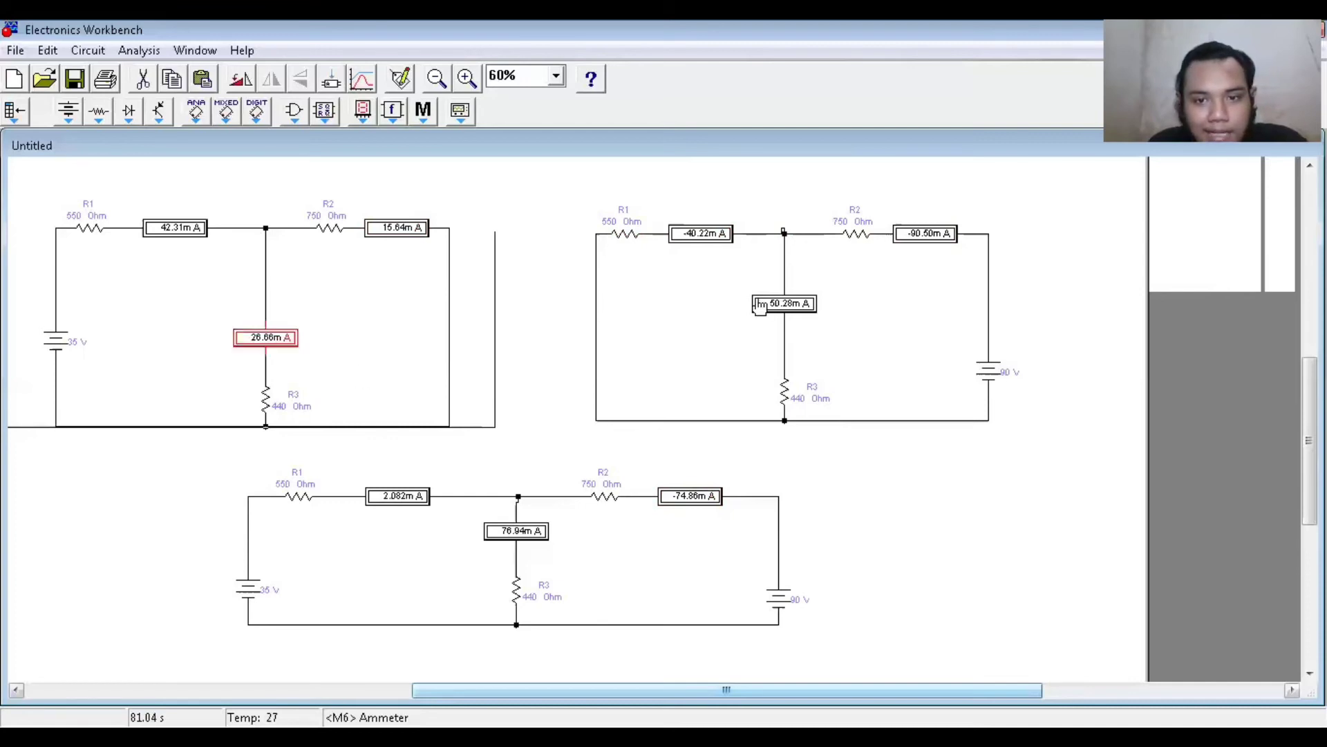
pyautogui.moveTo(739, 277); pyautogui.dragTo(877, 328)
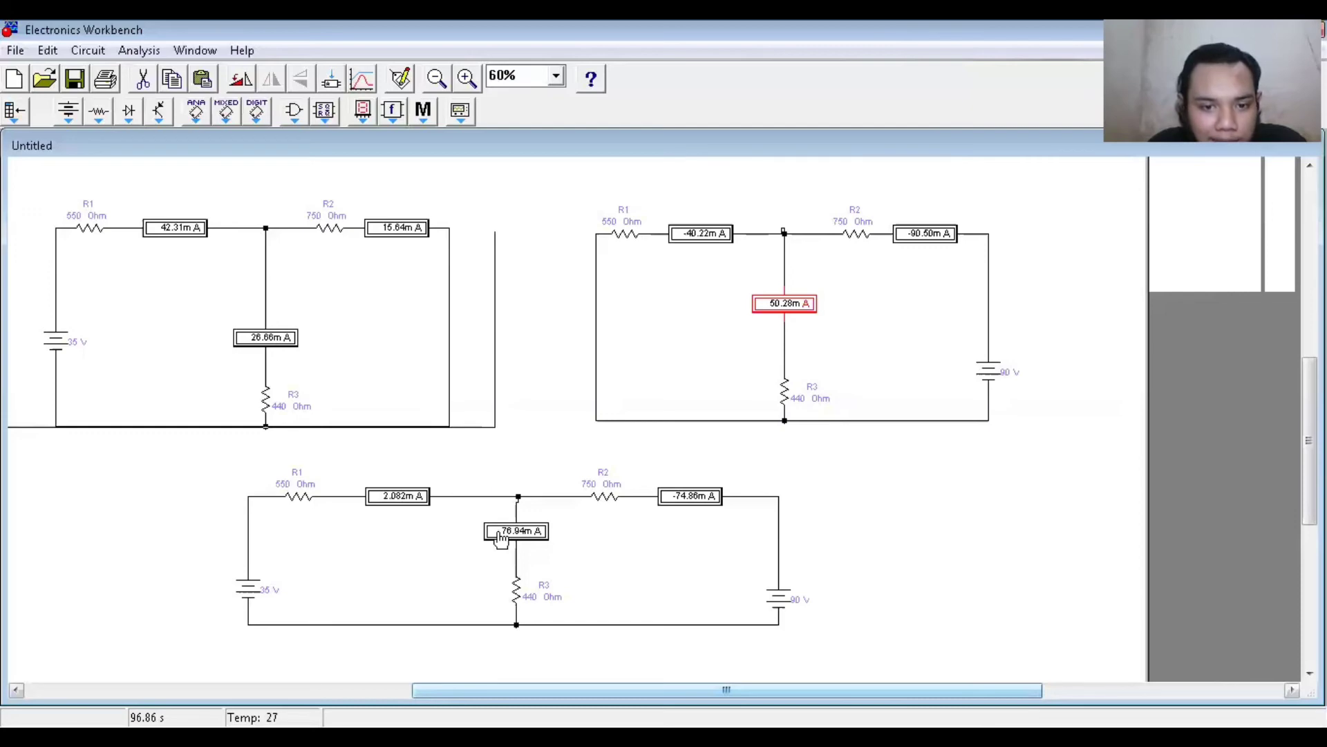
pyautogui.click(553, 565)
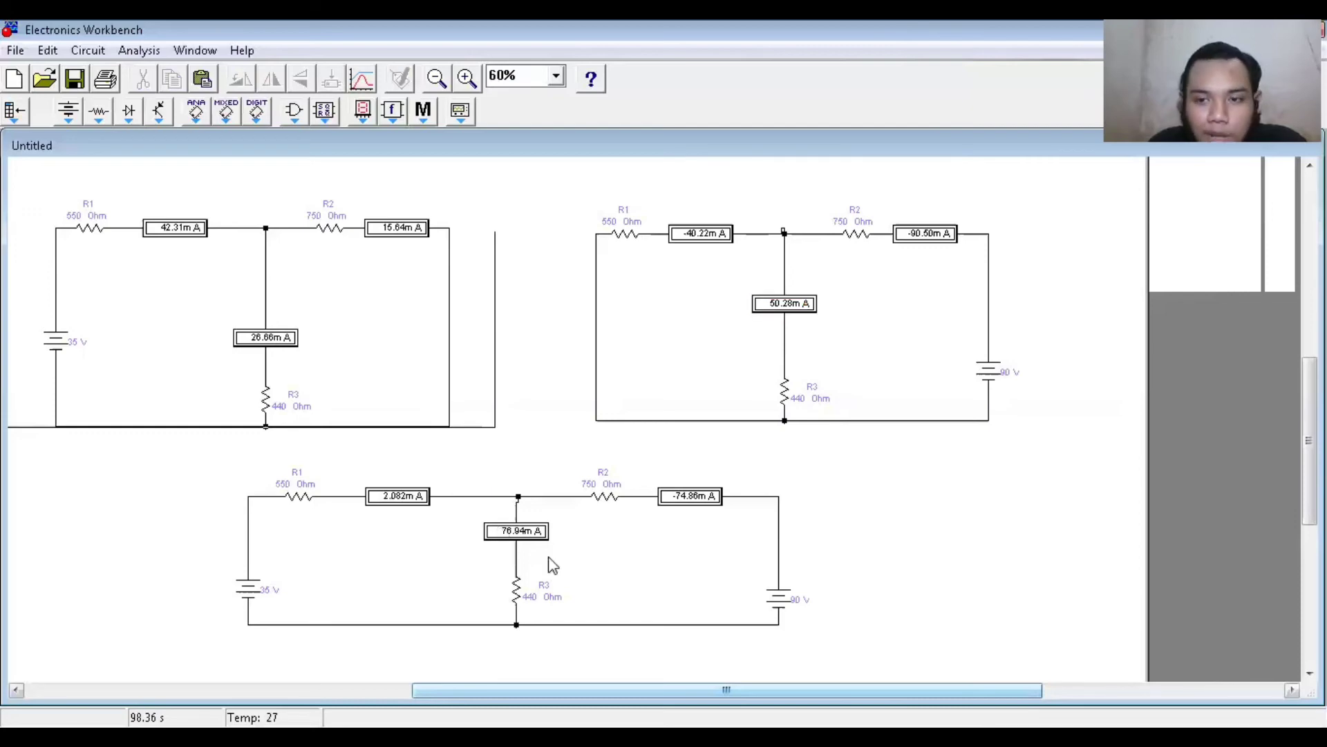
pyautogui.moveTo(467, 506); pyautogui.dragTo(600, 569)
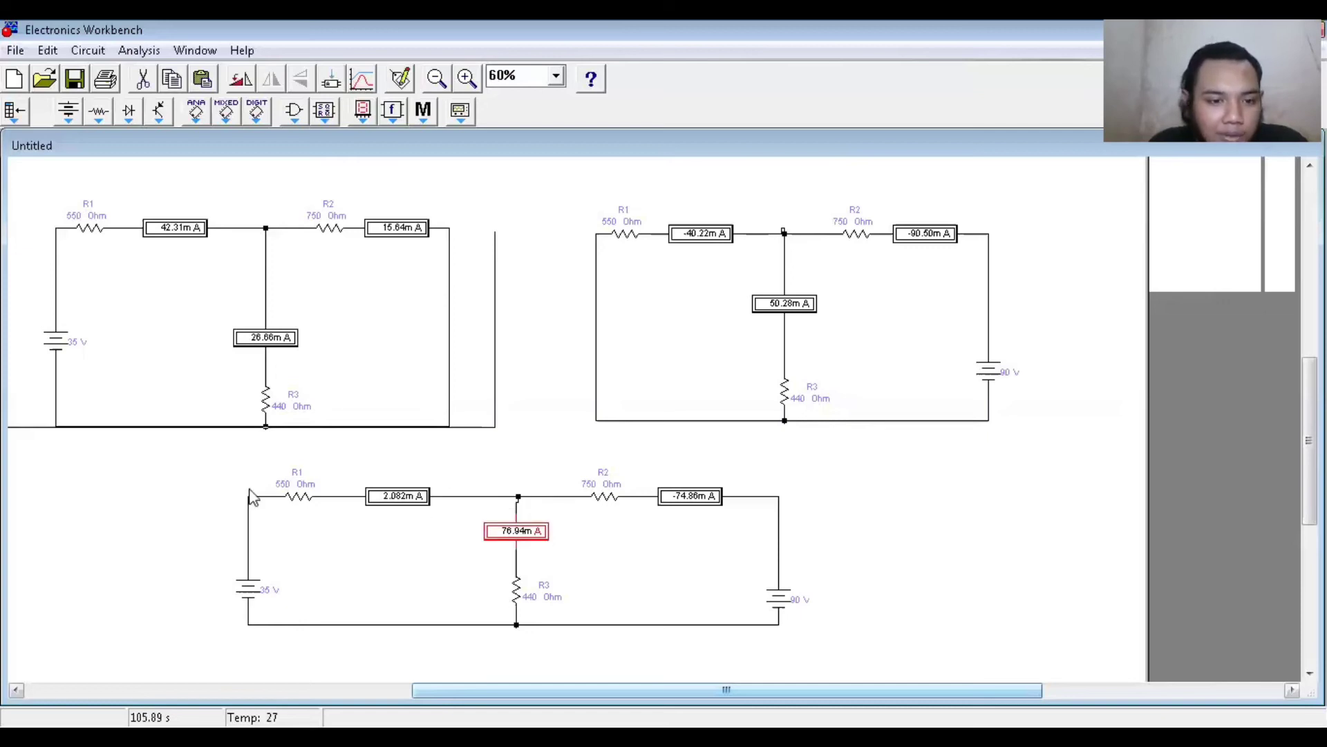
pyautogui.click(214, 458)
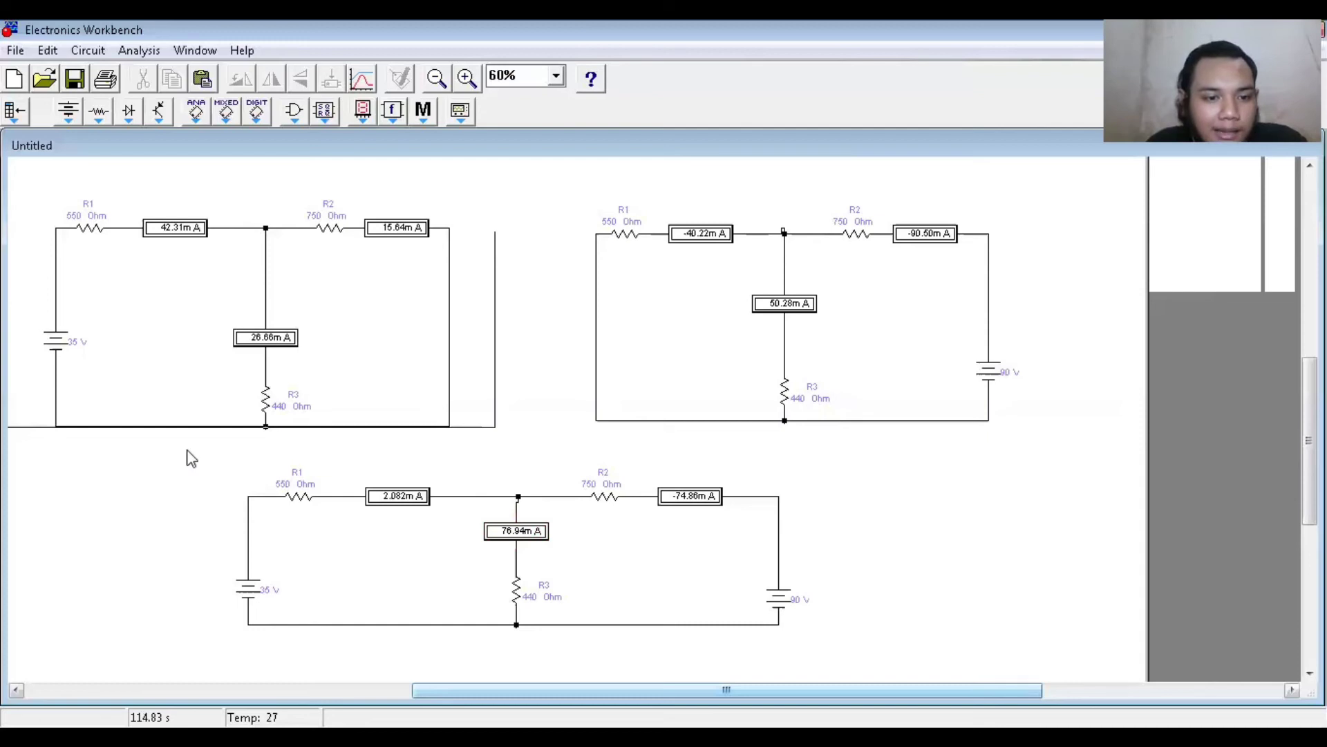
# Review the complete two-battery circuit against the separate 35 V and 90 V circuits, selecting each circuit as a whole
pyautogui.moveTo(187, 450); pyautogui.dragTo(878, 665)
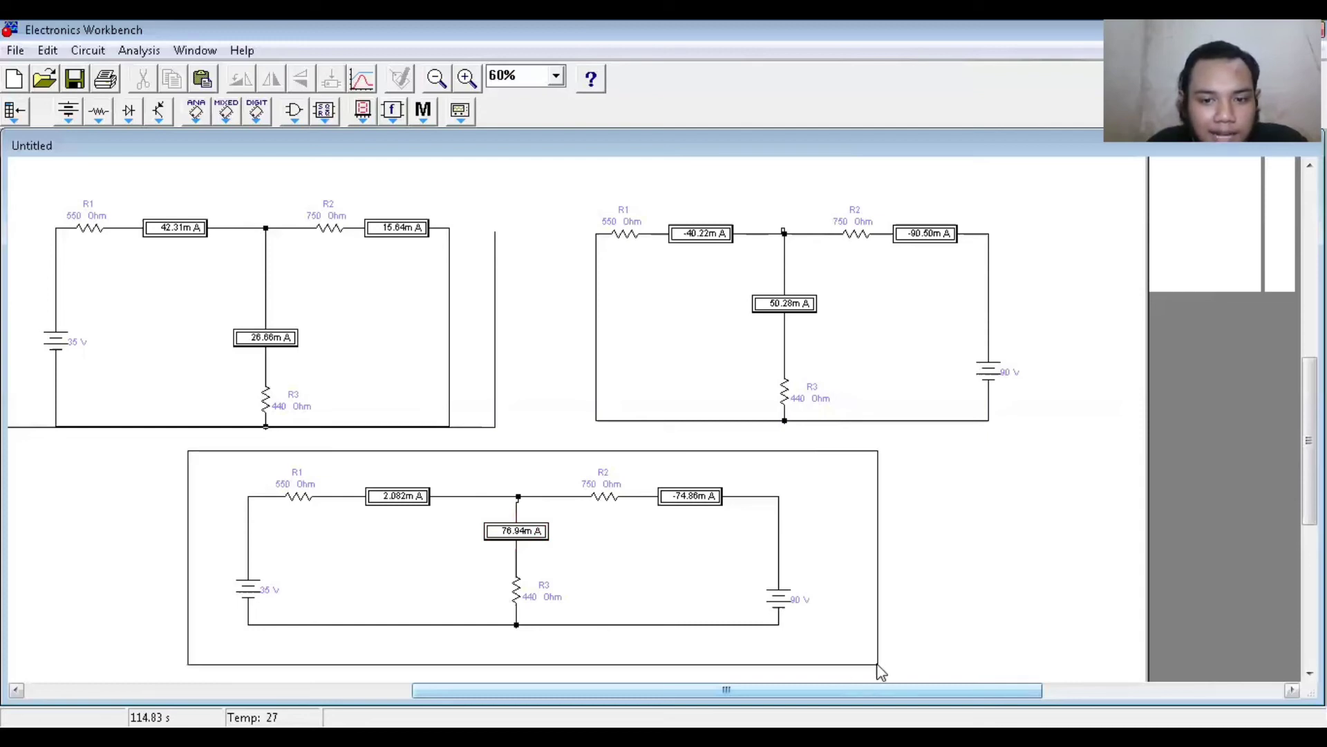
pyautogui.click(511, 448)
pyautogui.moveTo(69, 273); pyautogui.dragTo(9, 180)
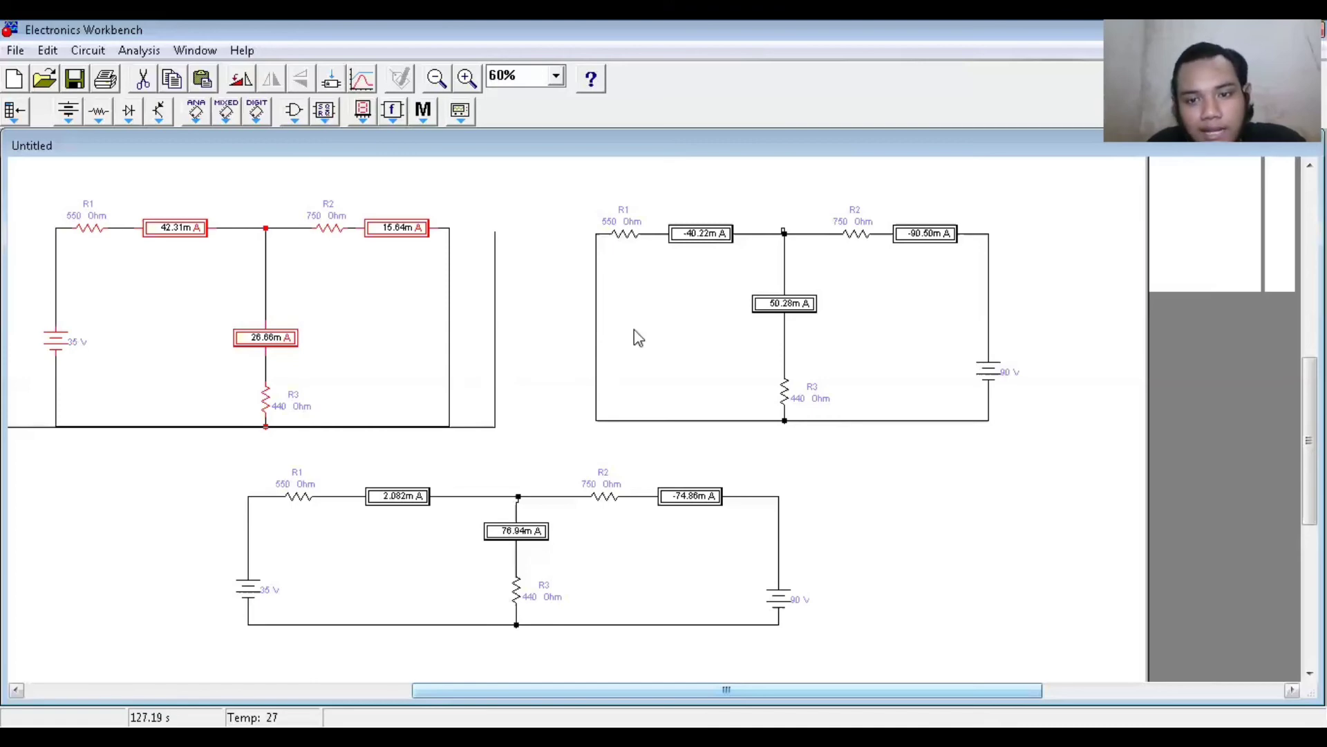
pyautogui.moveTo(568, 190); pyautogui.dragTo(1065, 450)
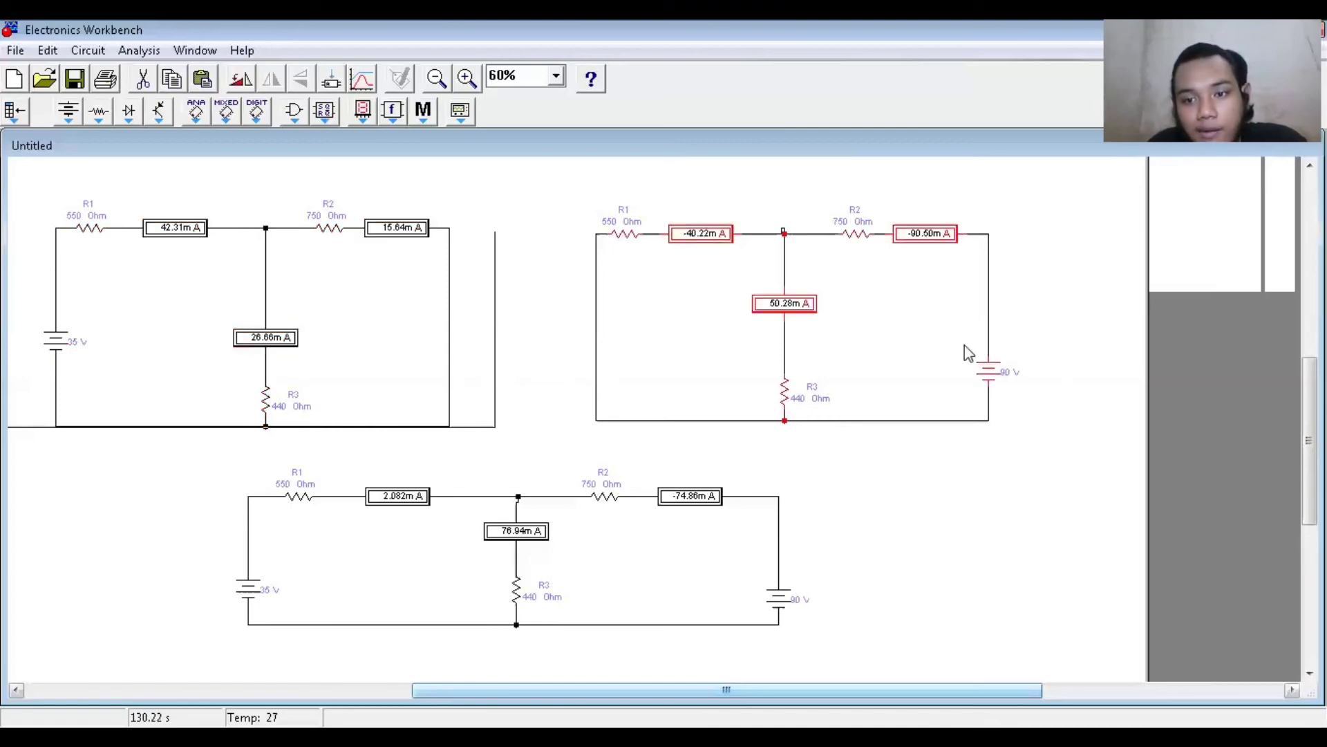
pyautogui.moveTo(557, 298); pyautogui.dragTo(654, 385)
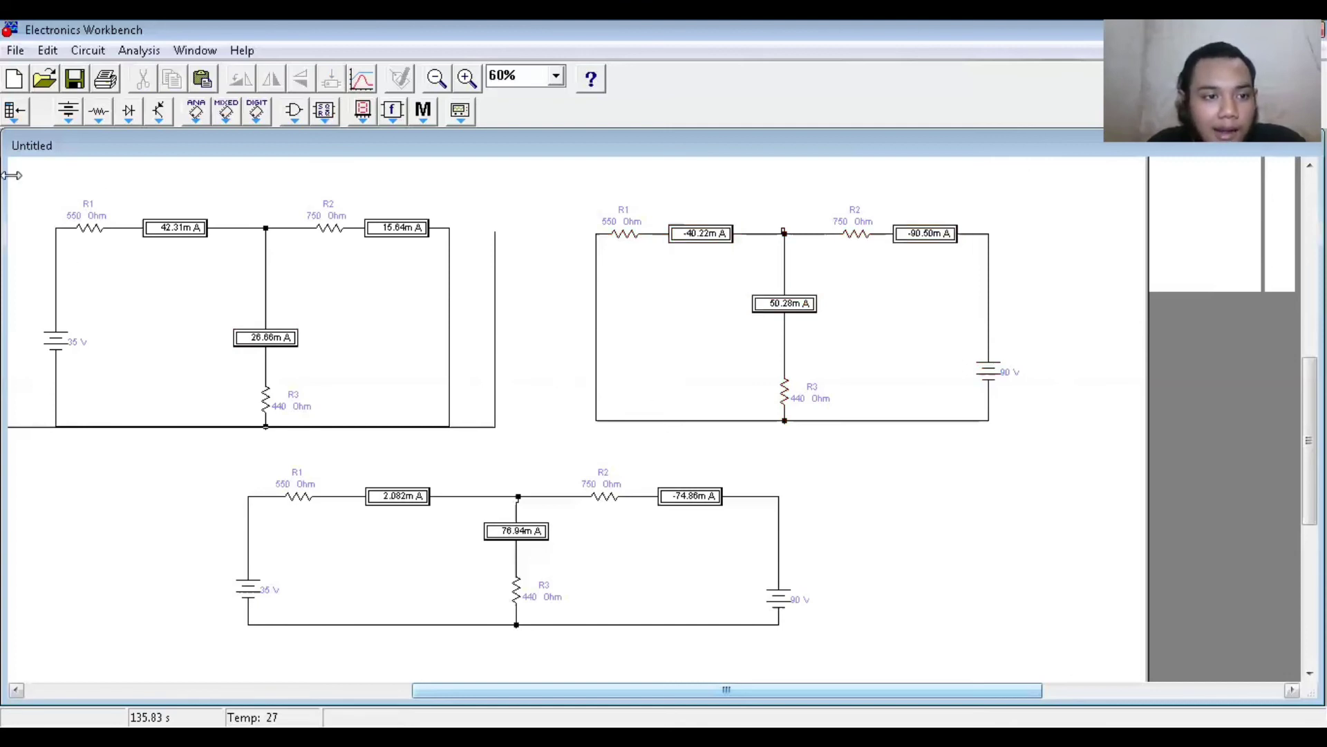
# Narrow the circuit window slightly and select the entire two-battery circuit, including both batteries, all resistors and ammeters
pyautogui.moveTo(11, 175); pyautogui.dragTo(16, 228)
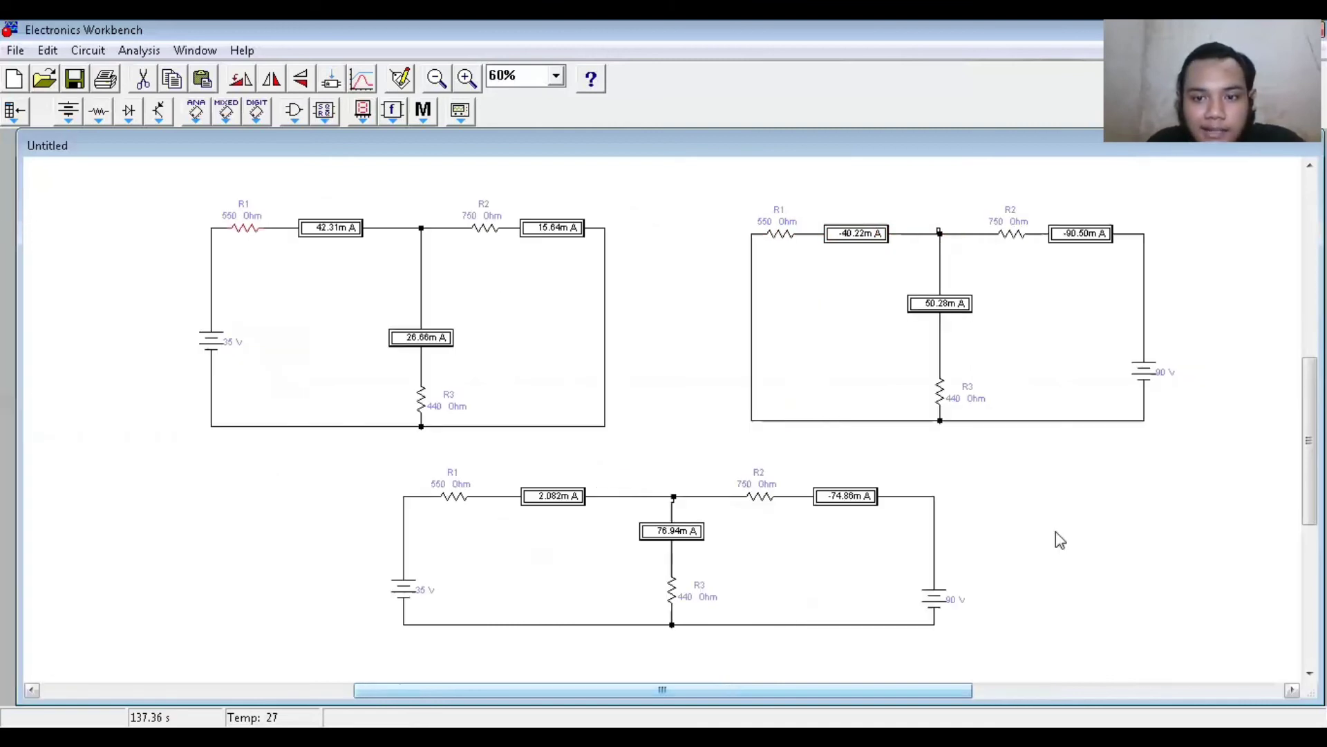
pyautogui.moveTo(800, 693); pyautogui.dragTo(831, 694)
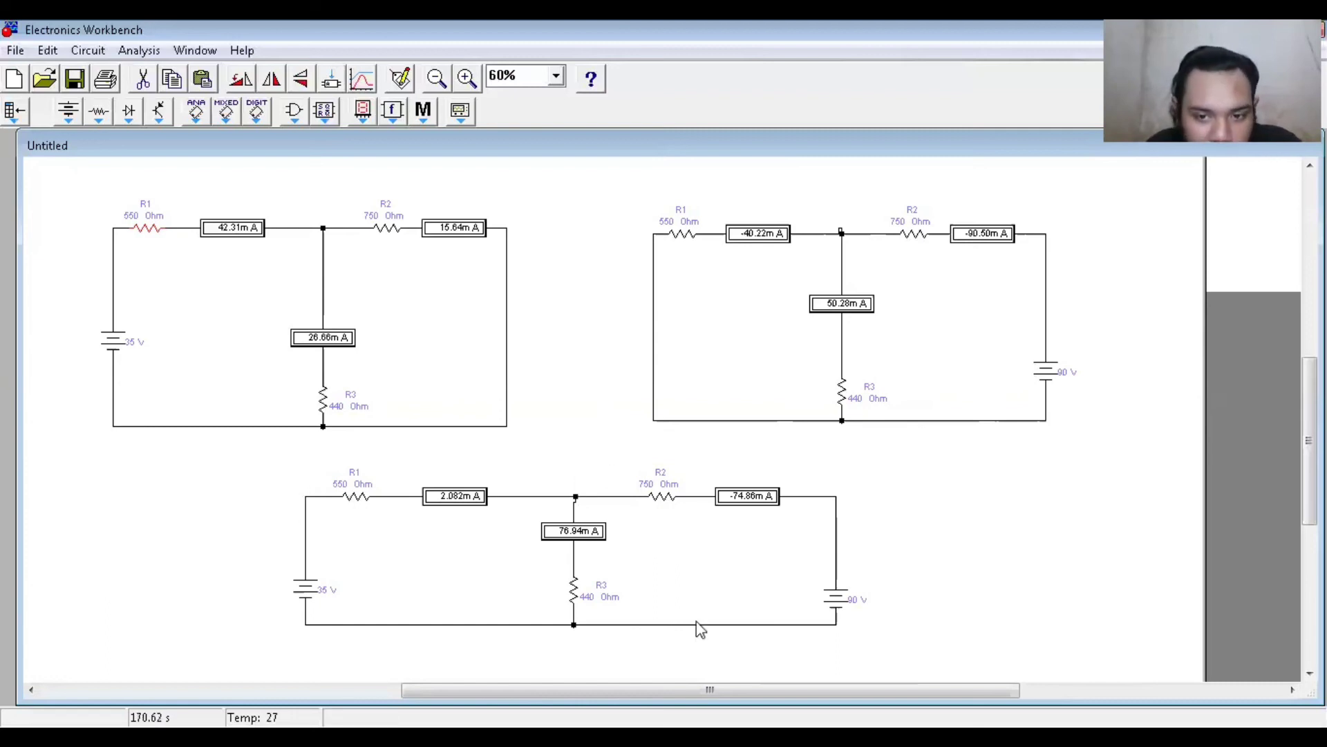
pyautogui.moveTo(251, 451); pyautogui.dragTo(940, 657)
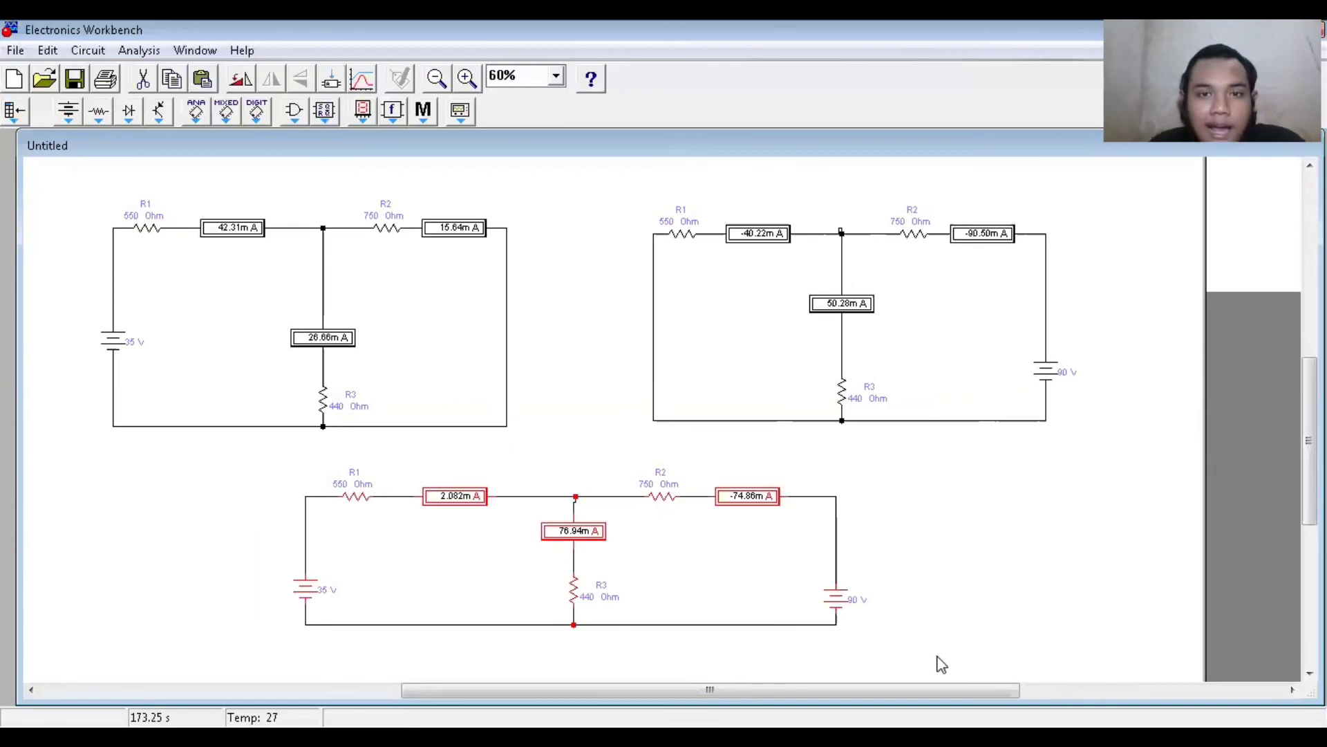